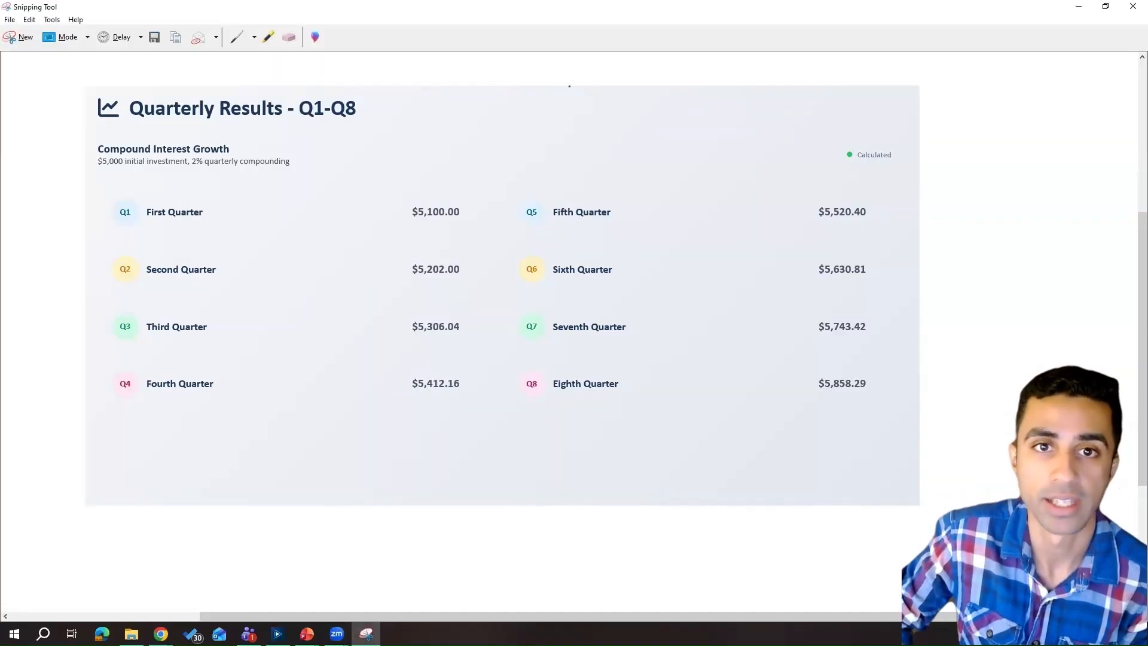
Handwrite 8% and 2% above the quarterly results, underline and circle both figures, and add a check mark beside 2%
mouse_move(601, 63)
mouse_down()
mouse_move(613, 65)
mouse_move(611, 130)
mouse_move(657, 138)
mouse_up()
drag(595, 158, 666, 152)
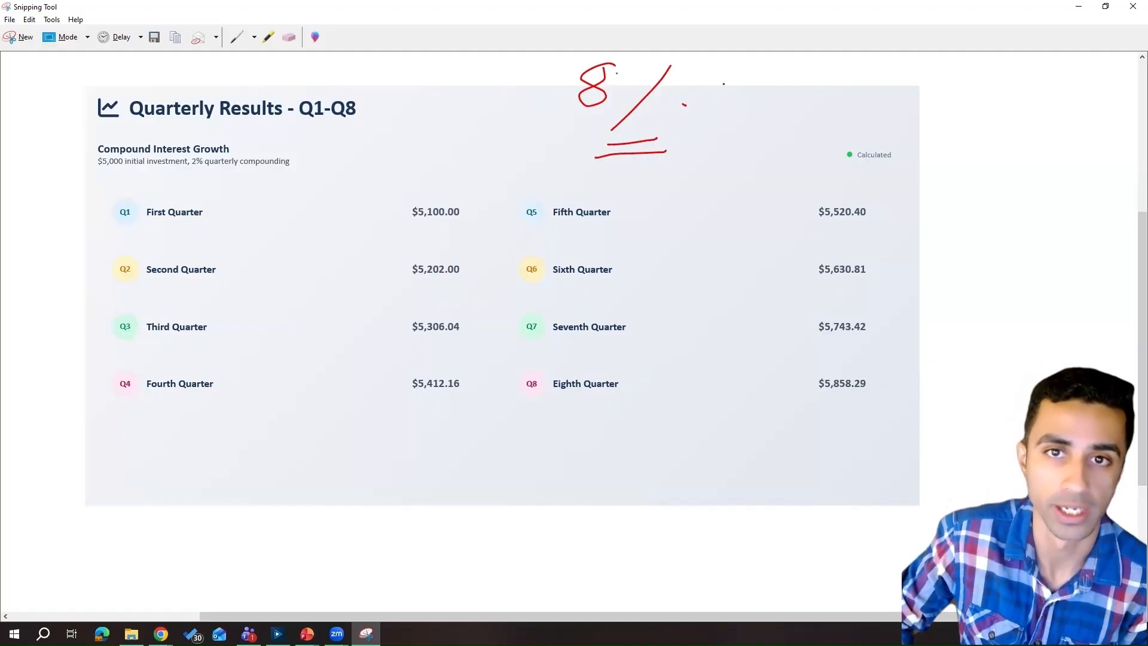
mouse_move(698, 67)
mouse_down()
mouse_move(669, 58)
mouse_move(547, 98)
mouse_move(712, 128)
mouse_move(696, 63)
mouse_up()
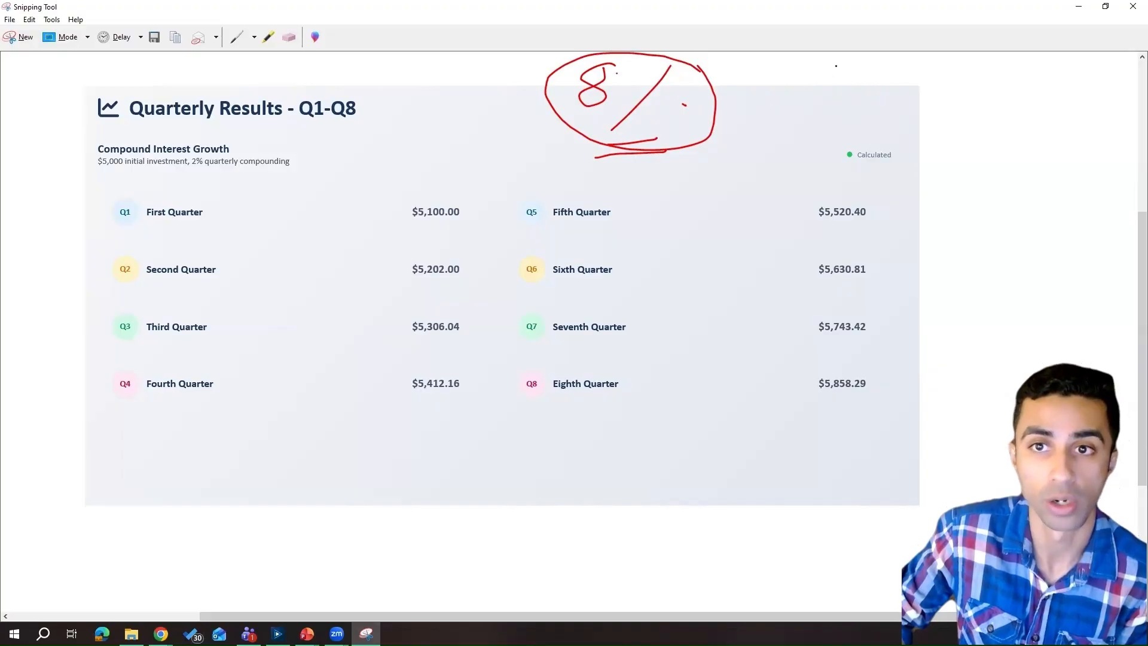
mouse_move(826, 76)
mouse_down()
mouse_move(844, 71)
mouse_move(868, 113)
mouse_up()
mouse_move(897, 72)
mouse_down()
mouse_move(886, 110)
mouse_move(896, 129)
mouse_move(789, 131)
mouse_move(932, 84)
mouse_move(1014, 71)
mouse_up()
click(1035, 88)
drag(974, 114, 1037, 86)
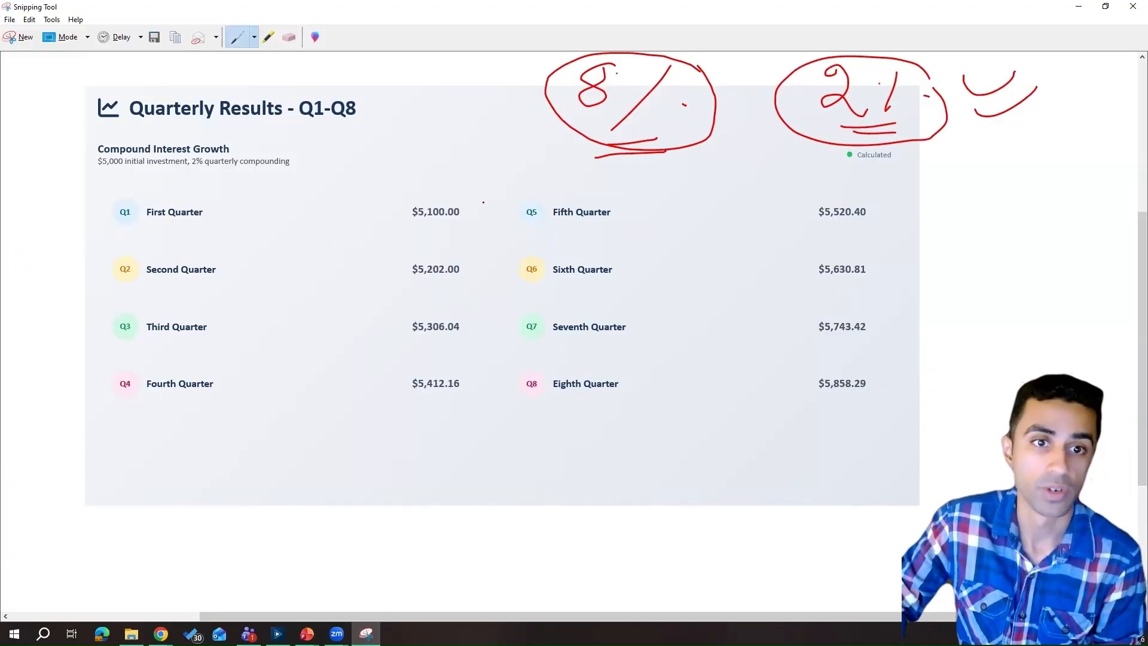
Underline the $5,000 initial investment, circle the first and second quarter amounts, and link them with arrows
mouse_move(472, 189)
mouse_down()
mouse_move(358, 228)
mouse_move(459, 237)
mouse_move(475, 191)
mouse_up()
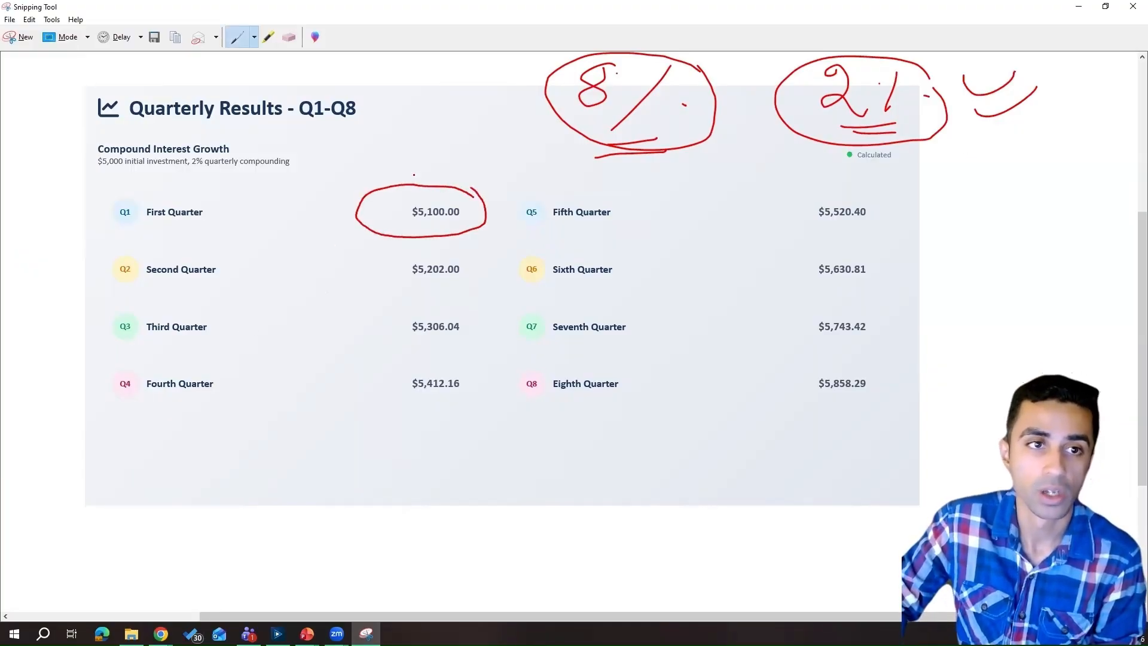
mouse_move(101, 174)
mouse_down()
mouse_move(154, 172)
mouse_move(168, 186)
mouse_up()
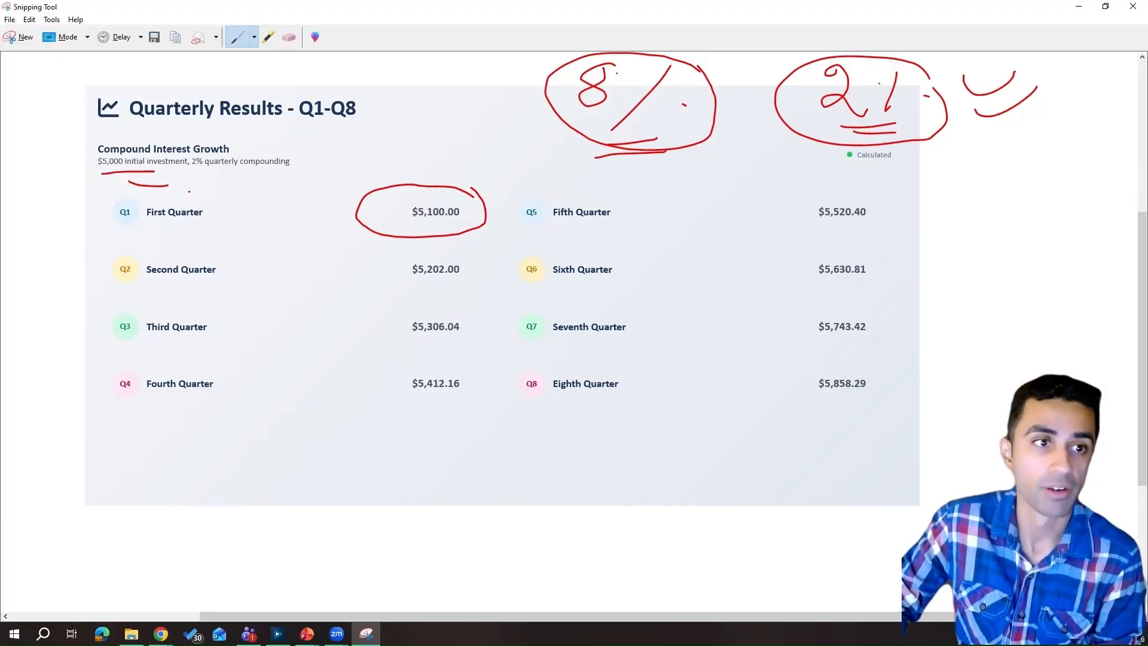
drag(332, 193, 342, 218)
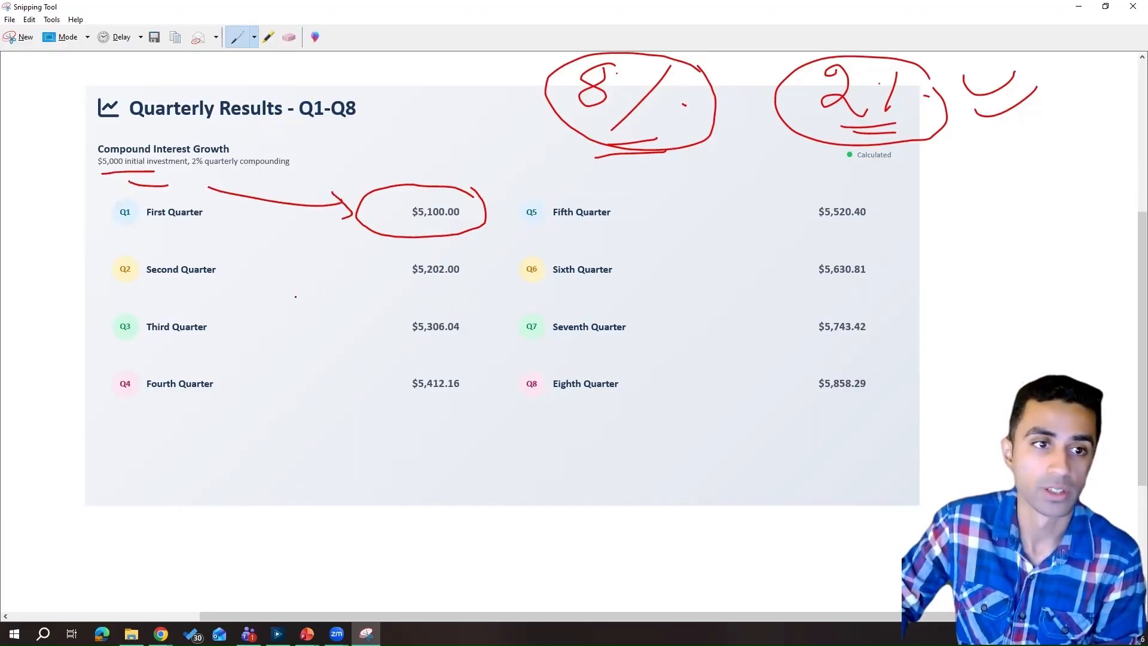
mouse_move(478, 265)
mouse_down()
mouse_move(429, 307)
mouse_move(482, 262)
mouse_up()
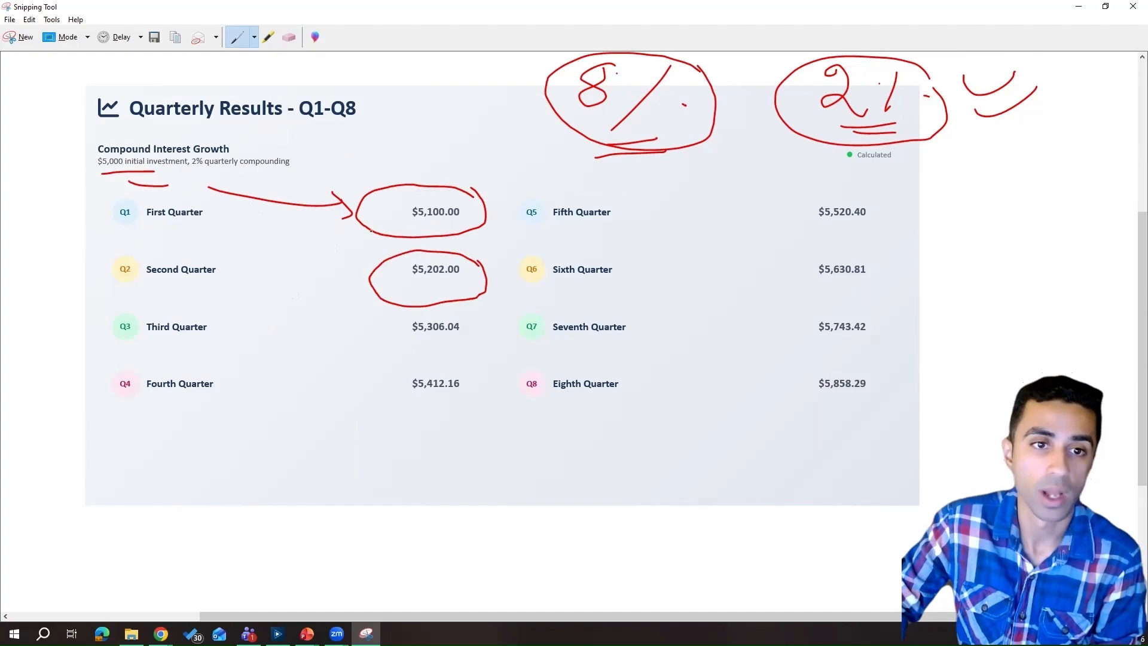
mouse_move(371, 231)
mouse_down()
mouse_move(344, 240)
mouse_move(362, 275)
mouse_move(352, 287)
mouse_up()
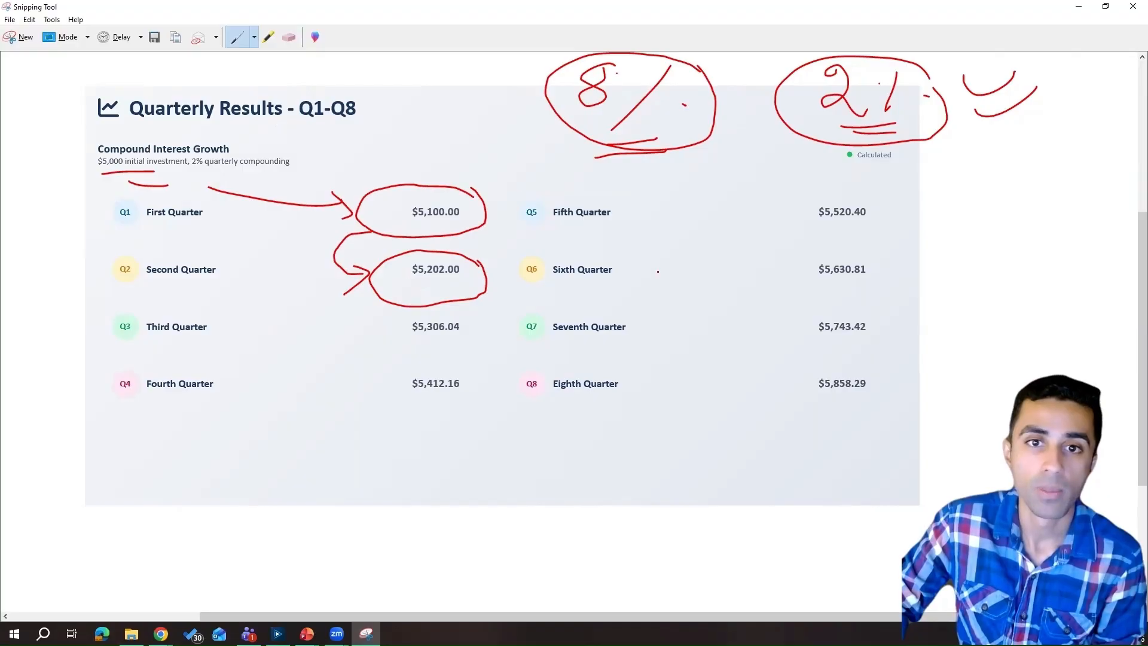
Handwrite a circled, underlined 5800 with a check mark below the 2% note and circle the eighth quarter amount
mouse_move(976, 162)
mouse_down()
mouse_move(1001, 161)
mouse_move(979, 194)
mouse_move(1029, 173)
mouse_up()
drag(1040, 180, 1076, 173)
drag(999, 210, 1060, 208)
drag(1008, 218, 1078, 212)
drag(1079, 154, 1105, 226)
drag(1105, 169, 1118, 223)
mouse_move(1046, 107)
mouse_down()
mouse_move(1065, 115)
mouse_move(1092, 88)
mouse_up()
drag(1054, 128, 1087, 118)
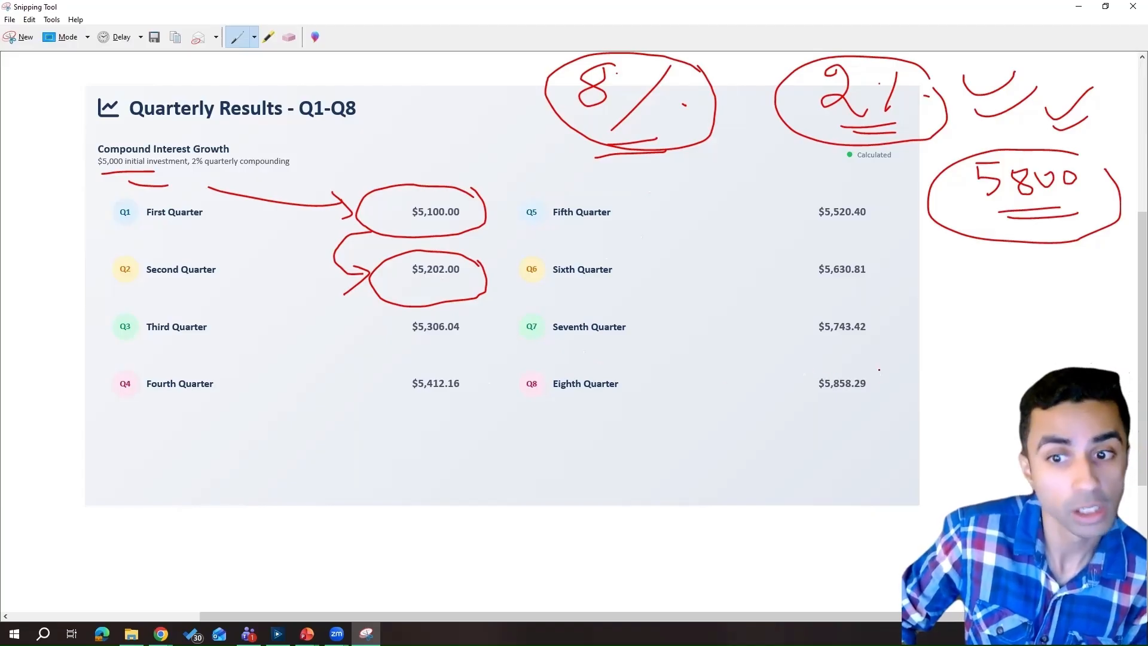
mouse_move(879, 370)
mouse_down()
mouse_move(776, 374)
mouse_move(840, 412)
mouse_move(903, 382)
mouse_move(860, 358)
mouse_up()
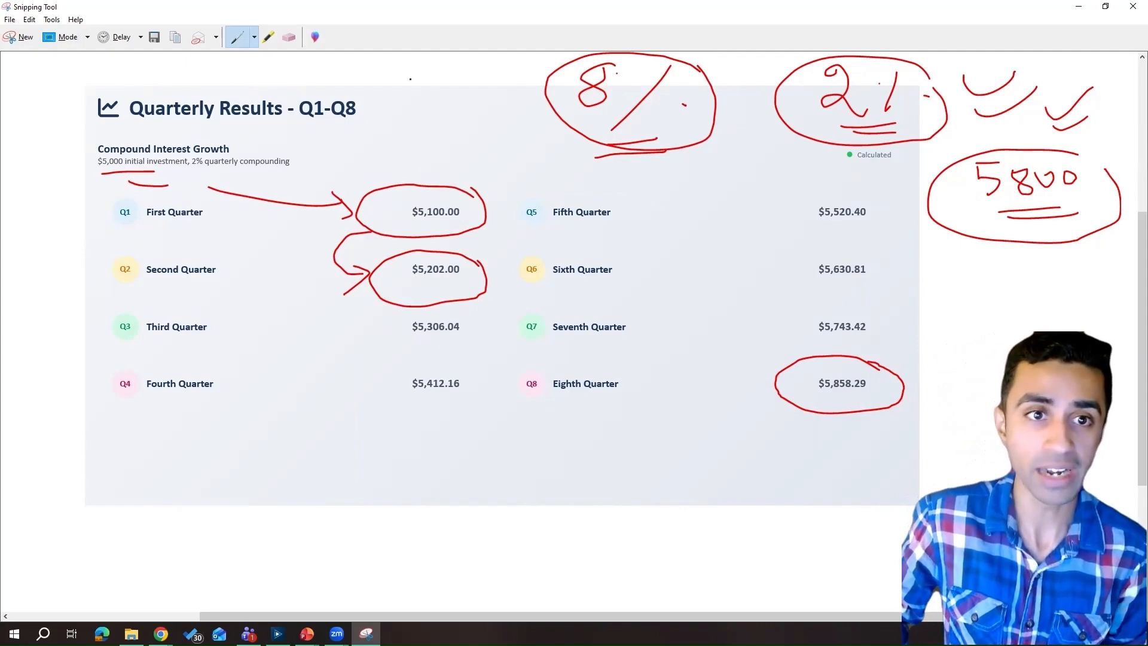
Handwrite a double-underlined 5800 beside the 8% note, and mark the eighth quarter with an arrow and a circle around its label
drag(389, 75, 425, 74)
mouse_move(395, 77)
mouse_down()
mouse_move(407, 117)
mouse_move(432, 90)
mouse_move(476, 91)
mouse_up()
click(465, 91)
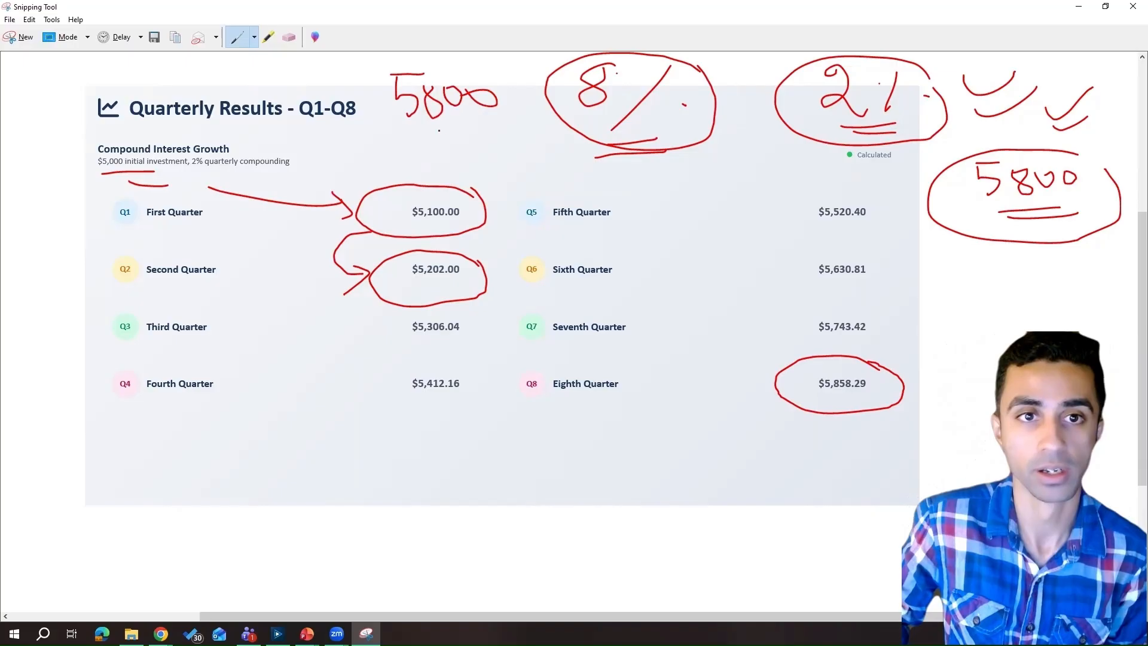
drag(426, 138, 493, 129)
drag(425, 148, 524, 129)
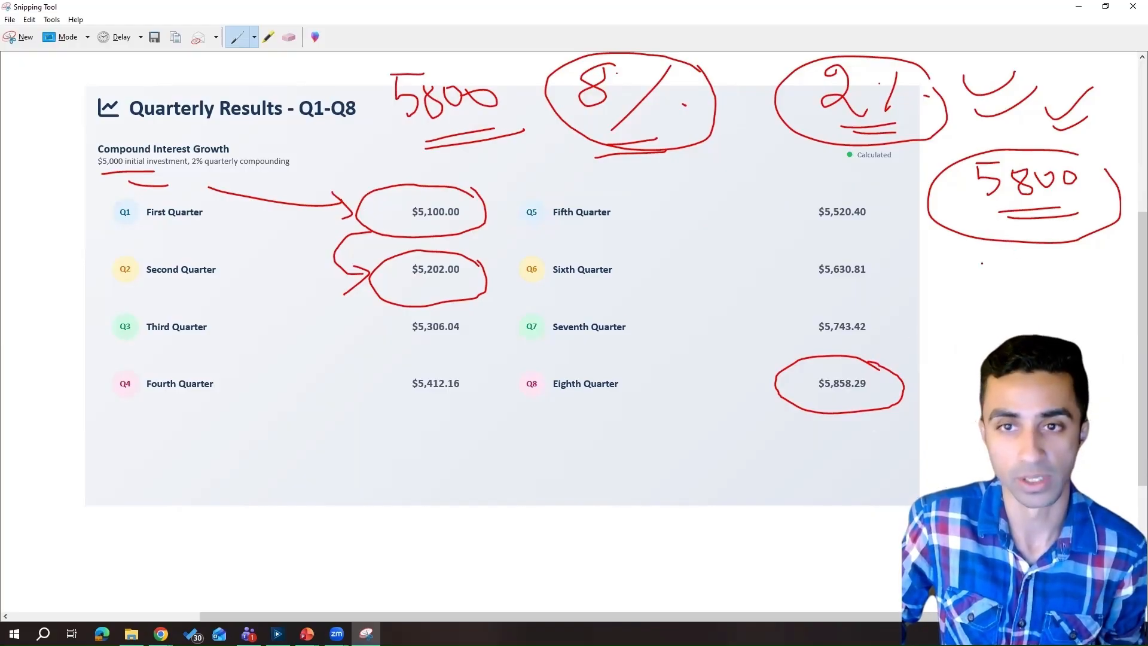
mouse_move(991, 246)
mouse_down()
mouse_move(949, 316)
mouse_move(976, 335)
mouse_up()
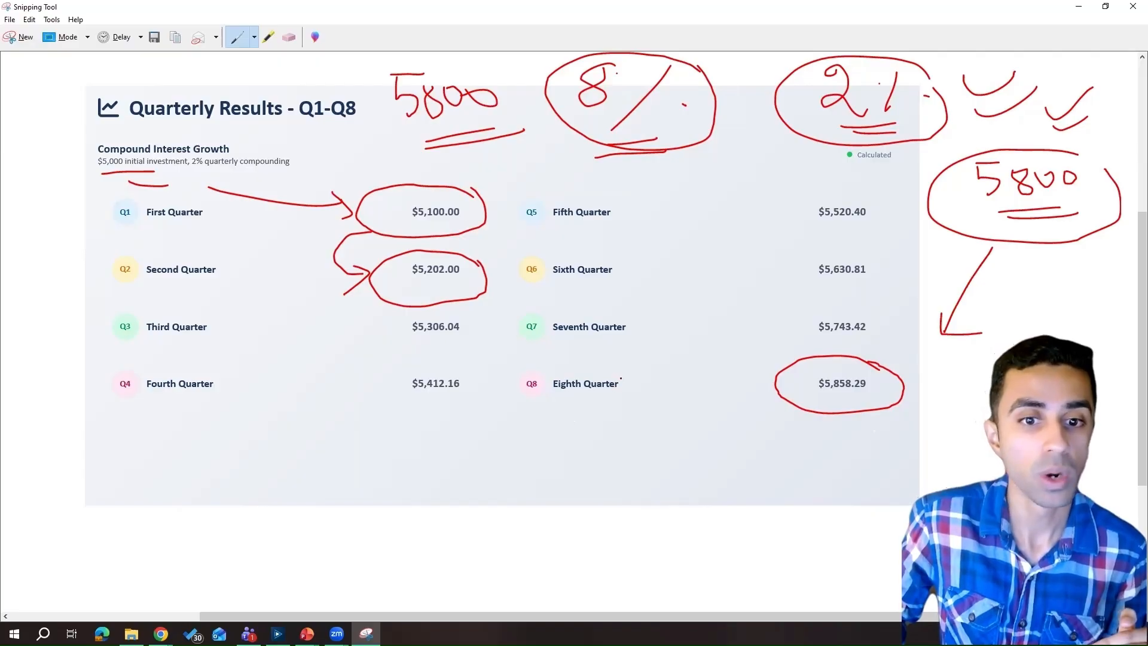
mouse_move(632, 381)
mouse_down()
mouse_move(481, 426)
mouse_move(660, 382)
mouse_up()
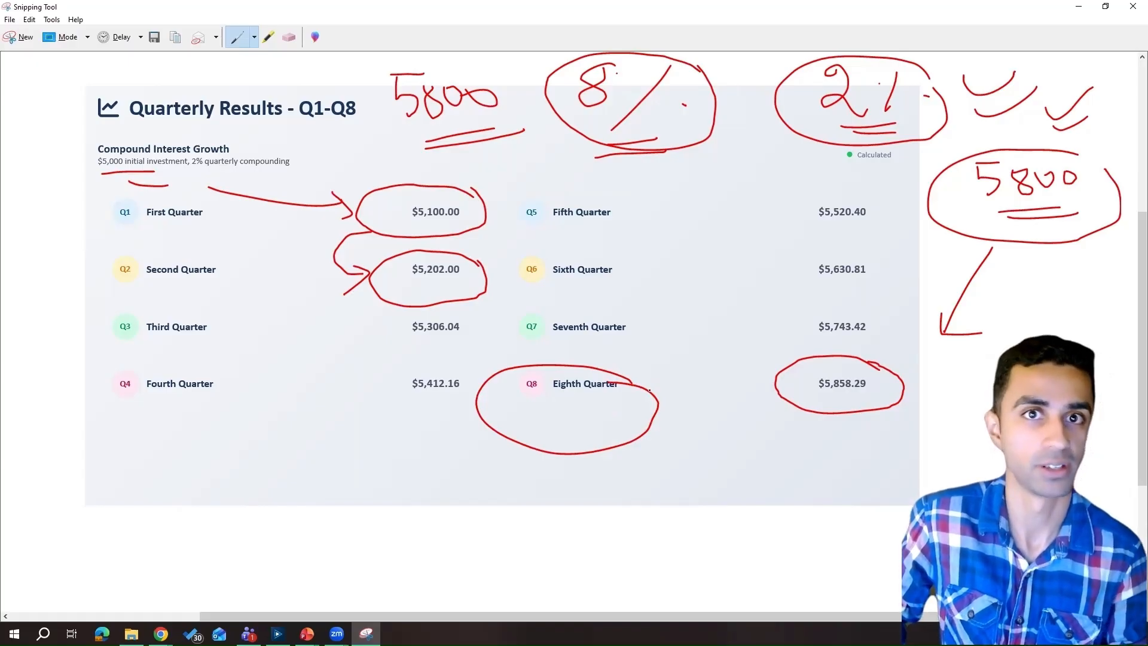
Switch to Alteryx Designer and review the target money, interest rate and invested money answers in the Compound Interest Calculator macro
click(1078, 6)
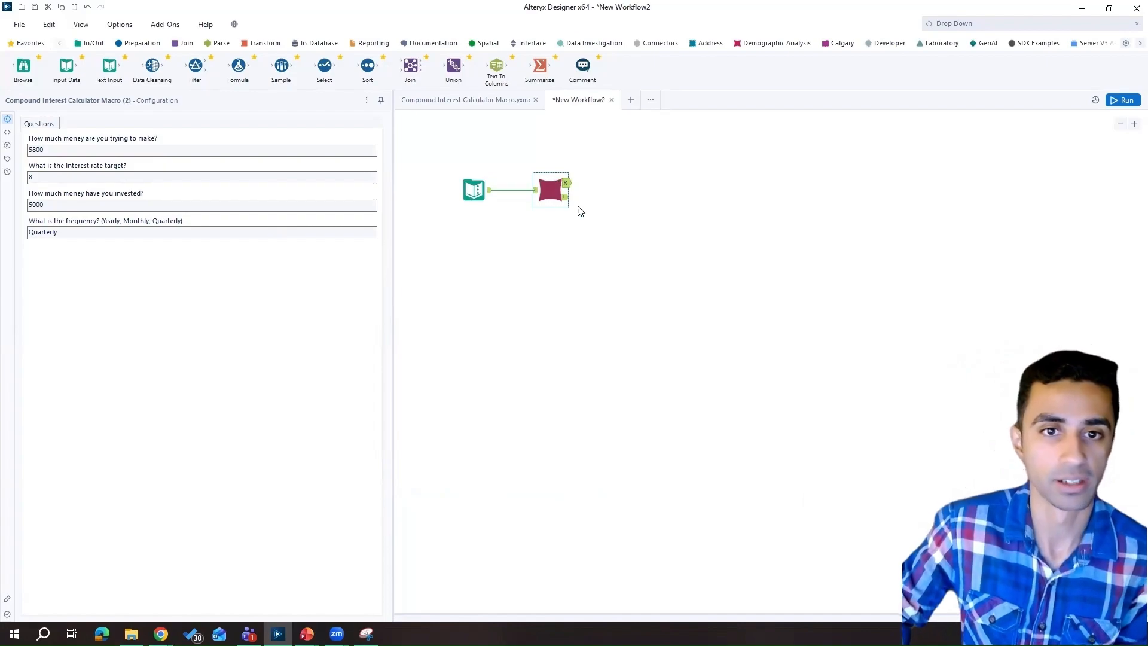
click(71, 177)
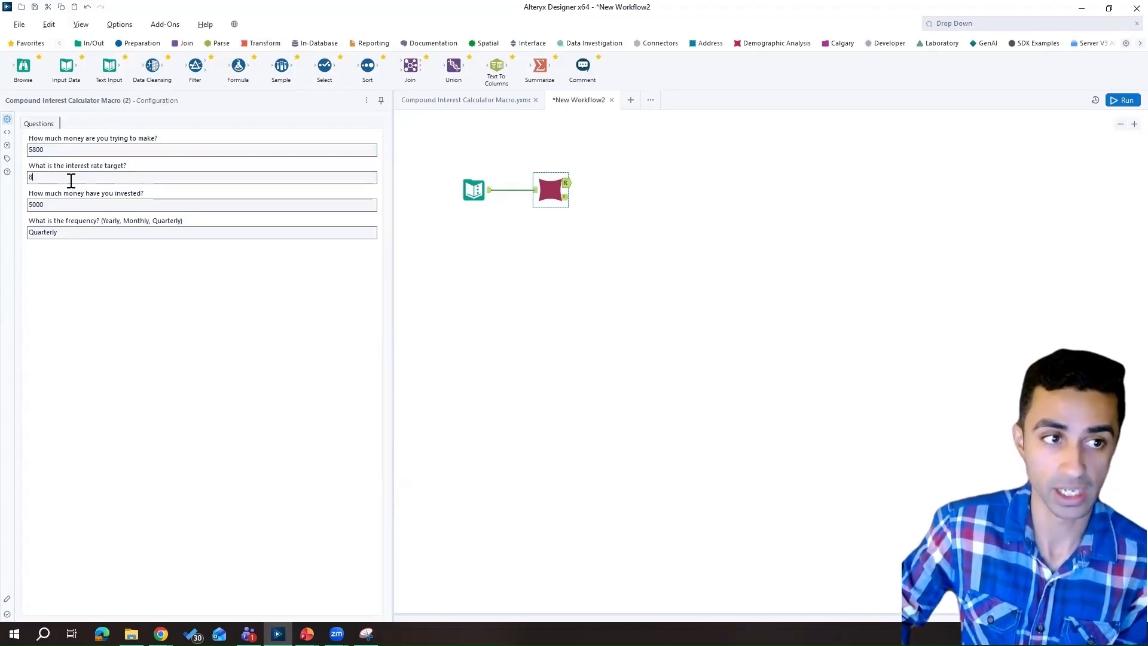
click(90, 208)
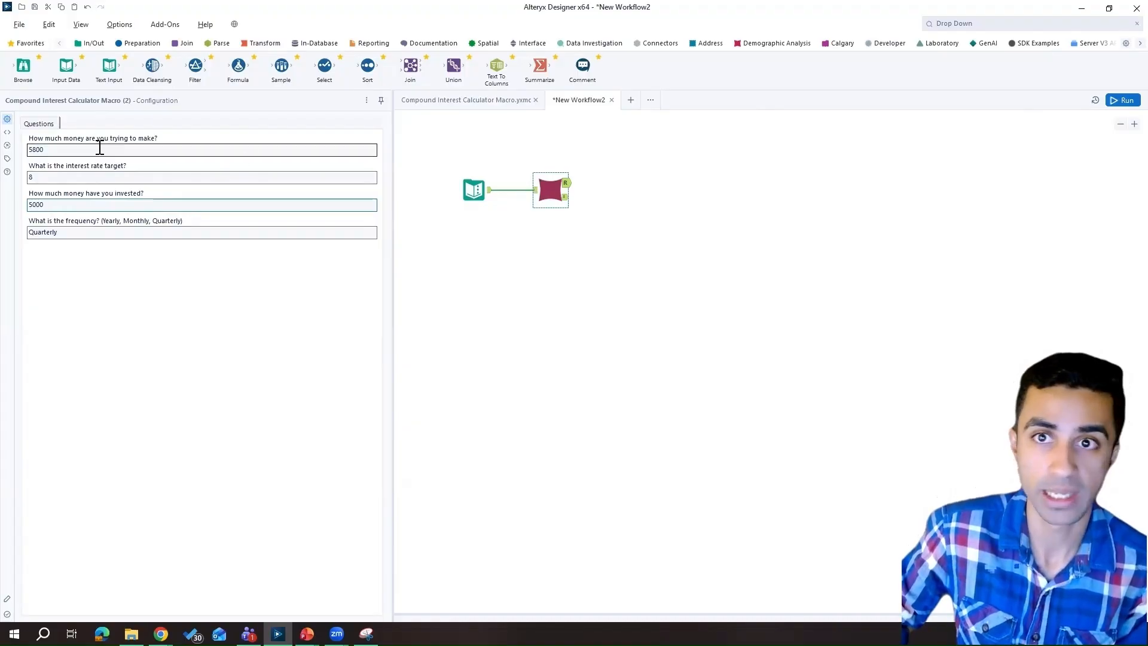
Run the workflow with the macro, enlarge the results area, and select the Money Invested value
click(1128, 100)
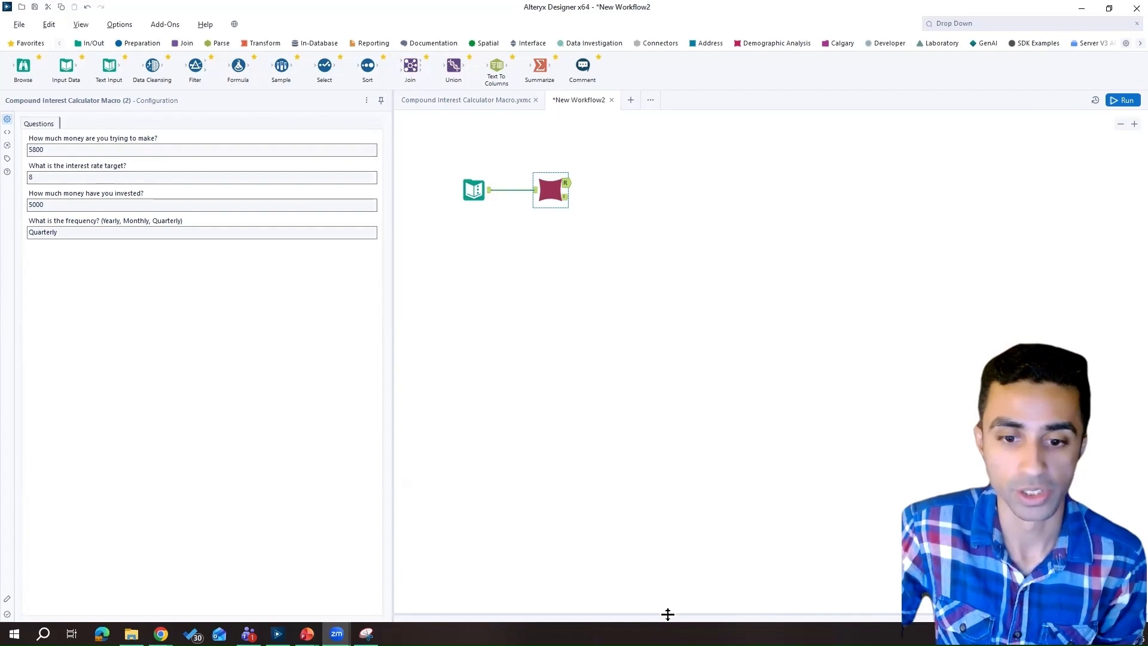
drag(667, 614, 650, 428)
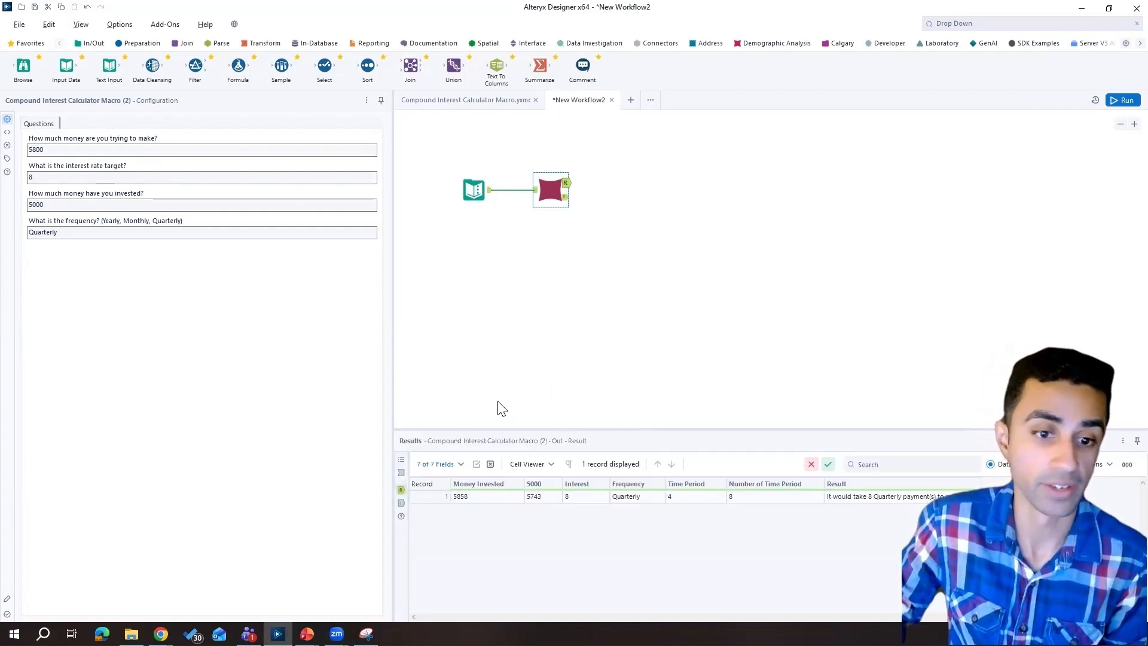
click(461, 501)
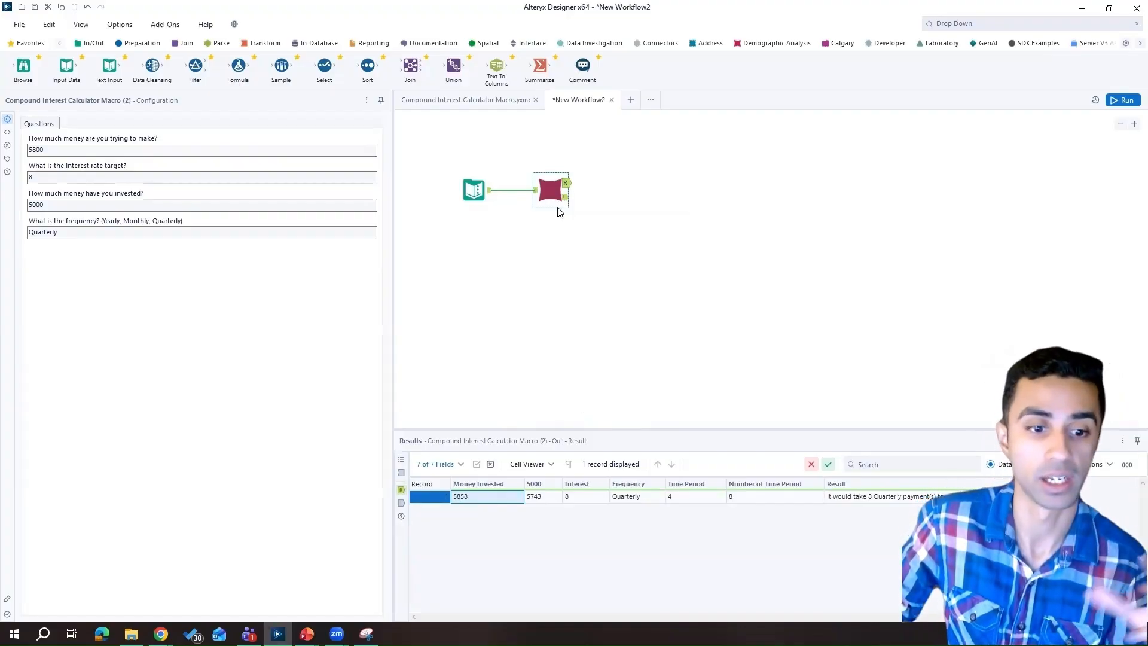
Switch to Snipping Tool and mark the circled eighth quarter amount with a slash and a double line below it
click(366, 633)
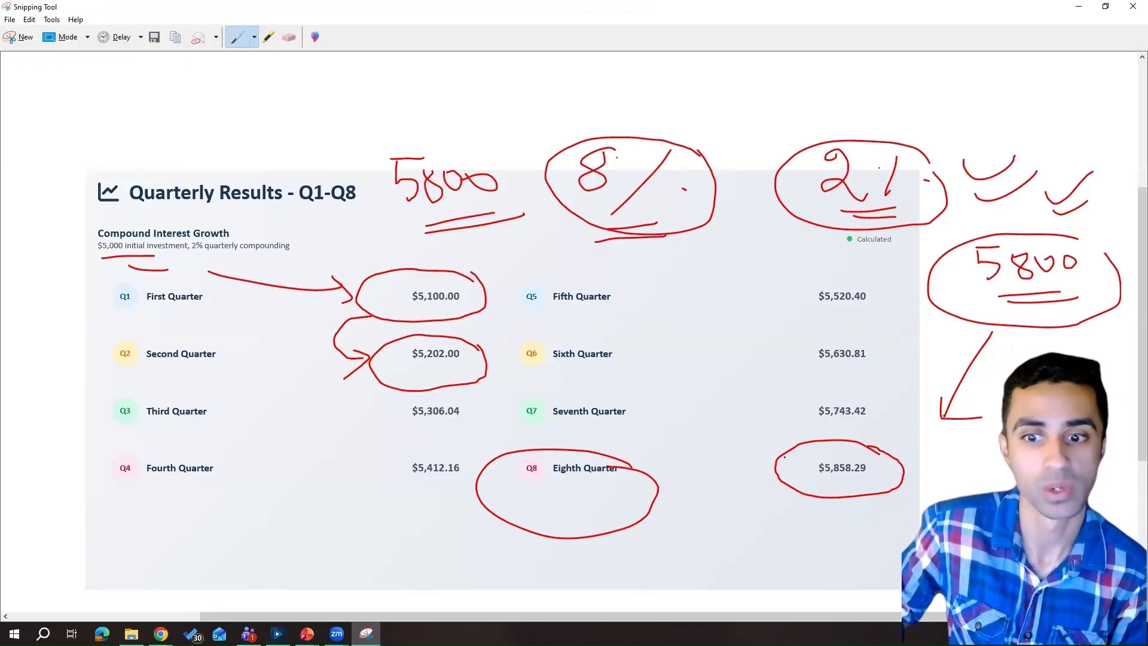
scroll(779, 444, down, 1)
drag(798, 414, 771, 462)
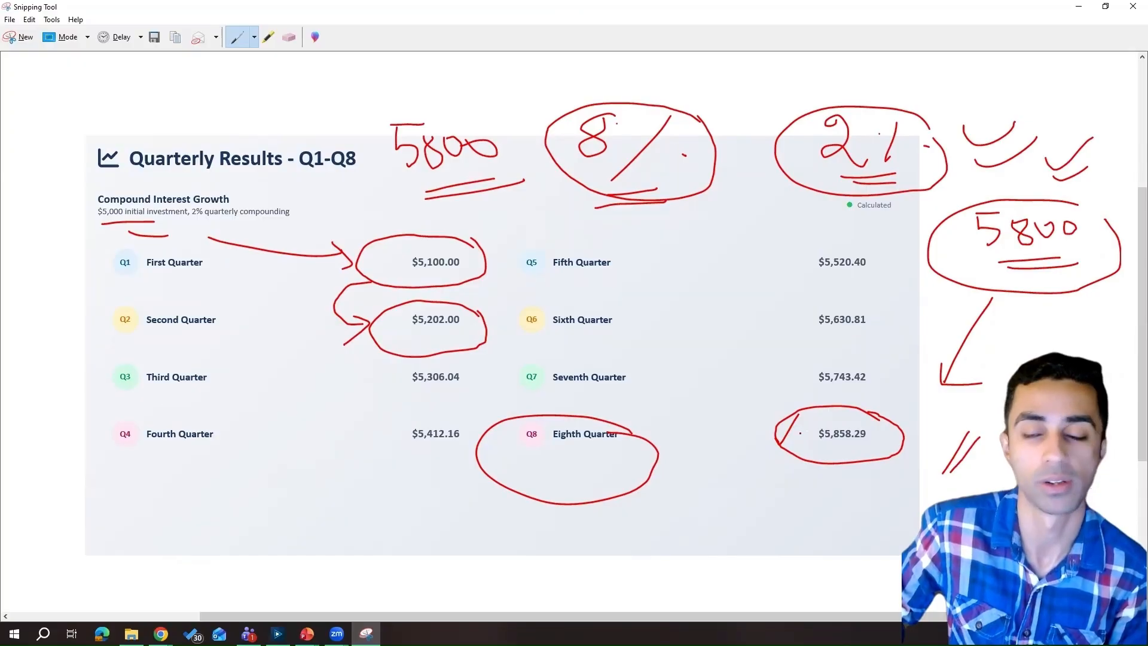
mouse_move(729, 502)
mouse_down()
mouse_move(795, 493)
mouse_move(802, 505)
mouse_up()
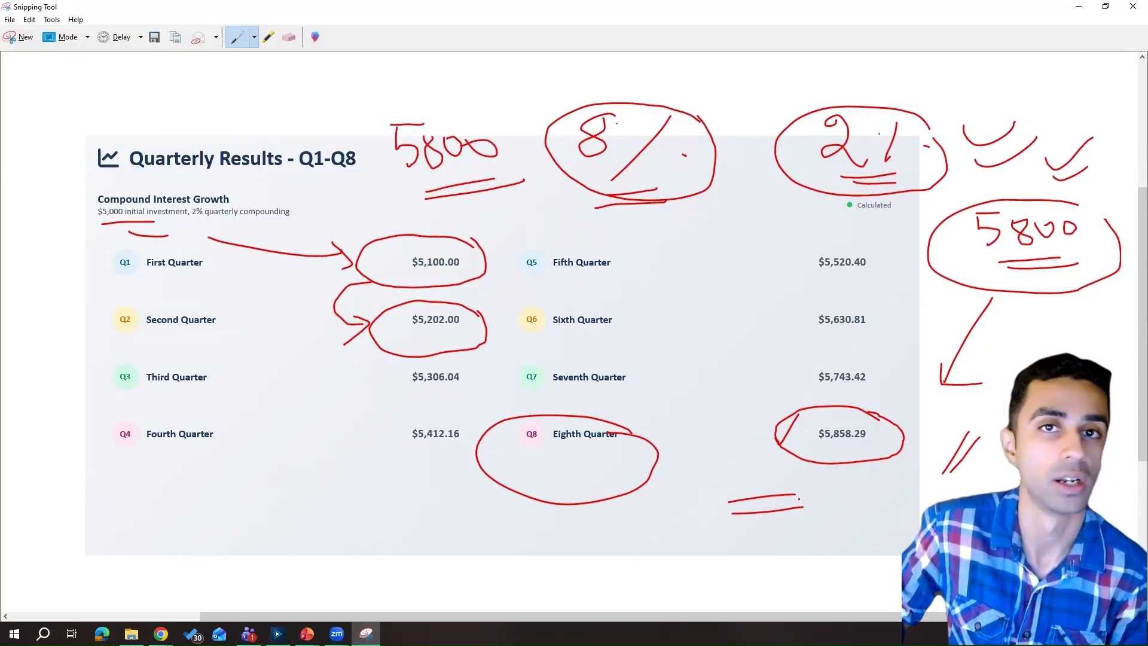
Switch to Alteryx Designer and place a Text Input tool on the empty New Workflow1 canvas
click(1079, 6)
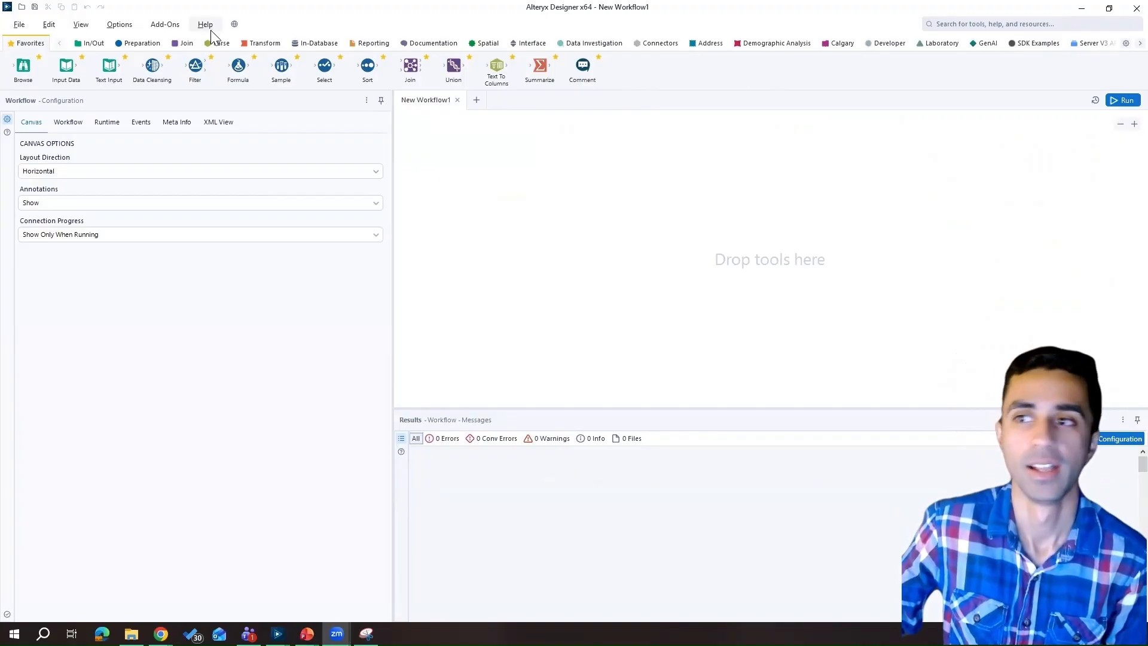
click(115, 67)
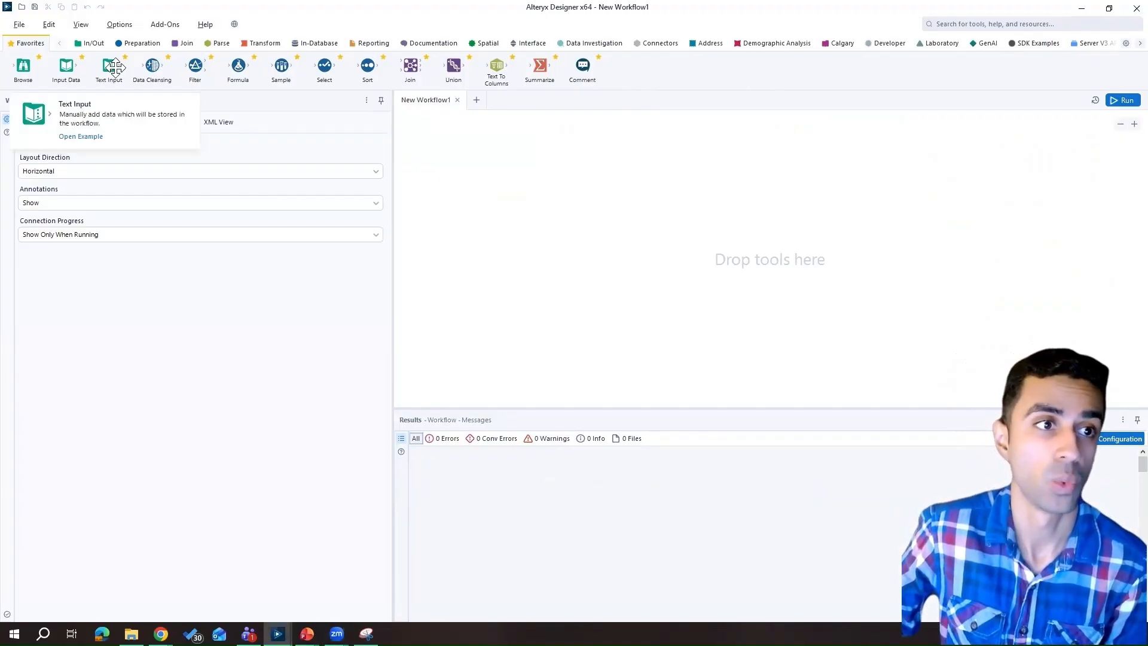
drag(149, 60, 145, 55)
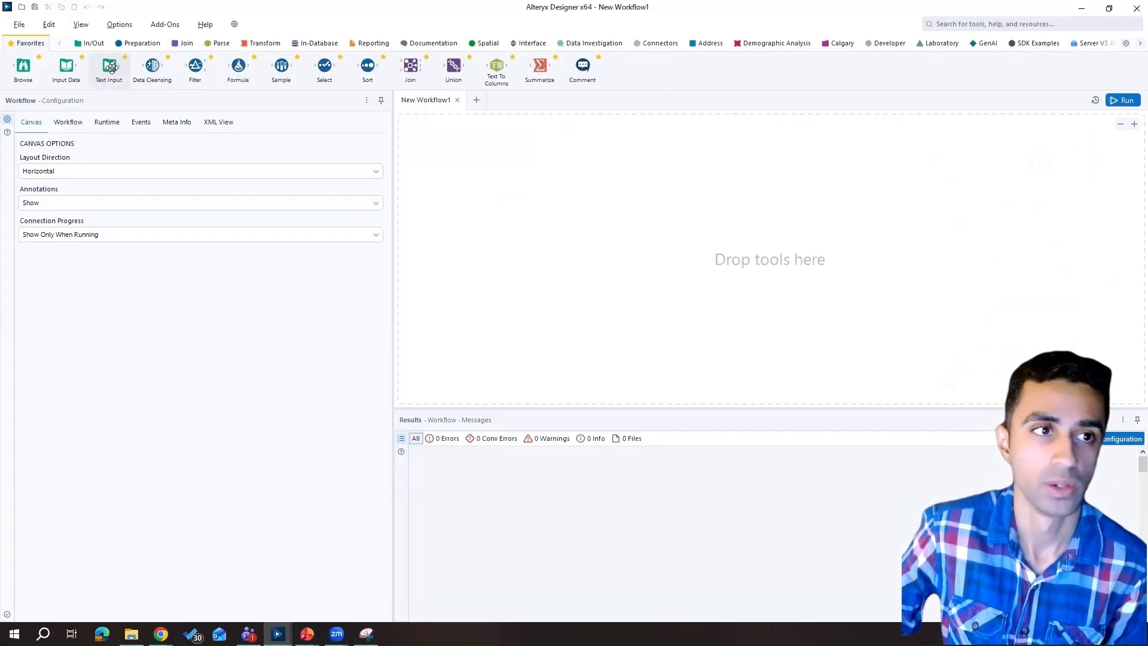
drag(109, 67, 473, 190)
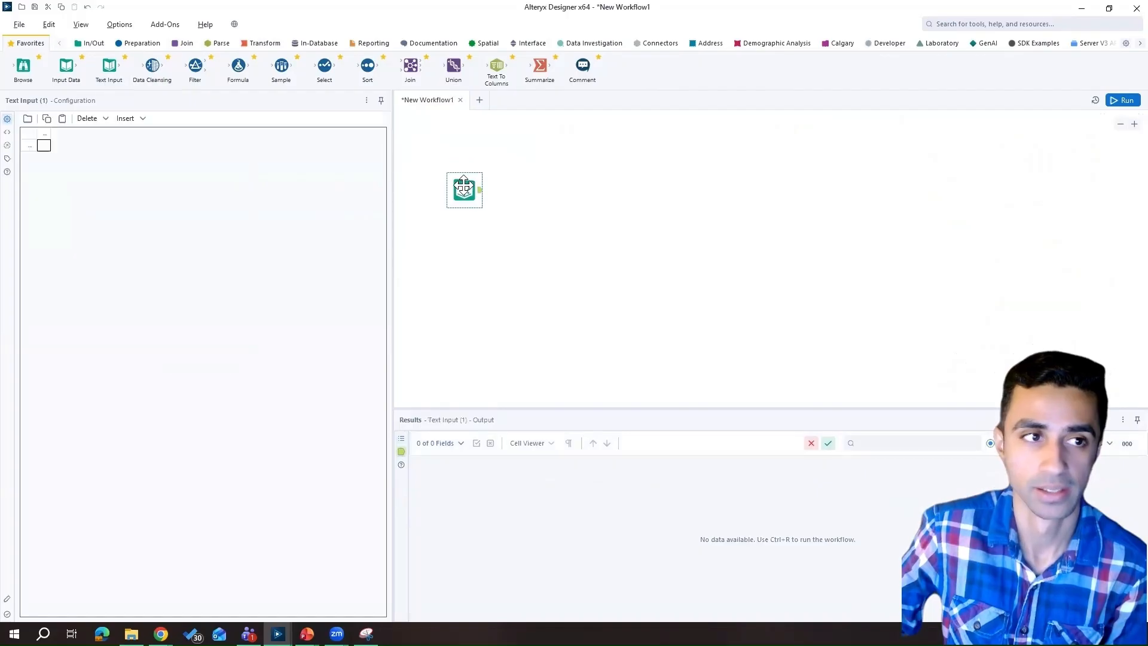
Name the Text Input tool's first column Money Invested and select the empty cell beneath it
click(48, 132)
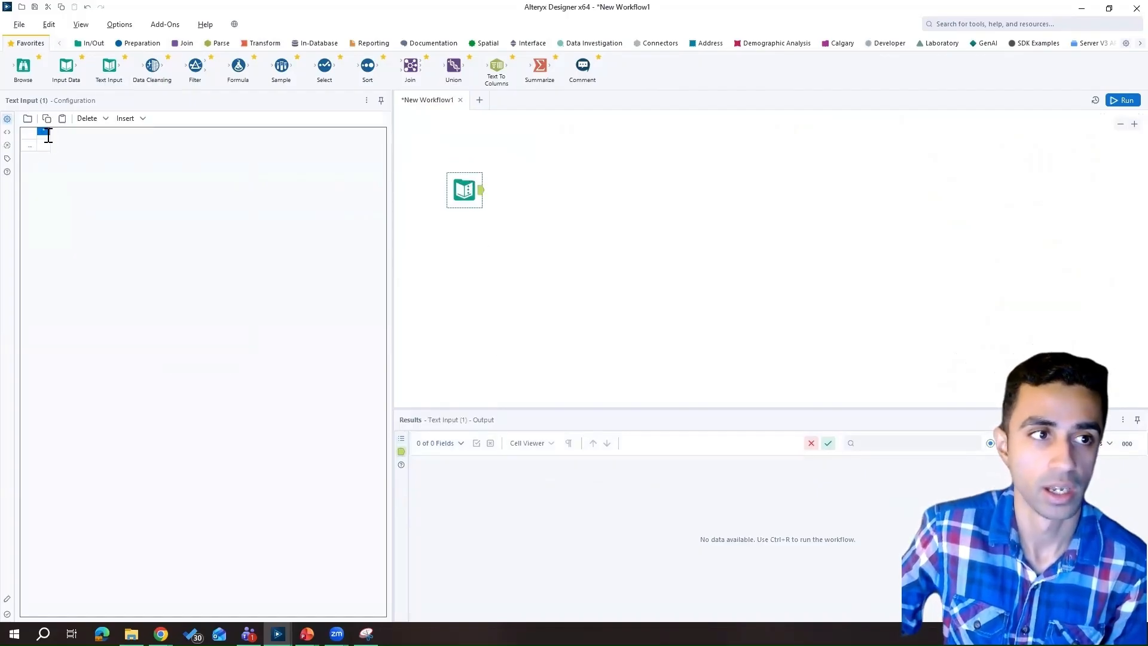
key(BackSpace)
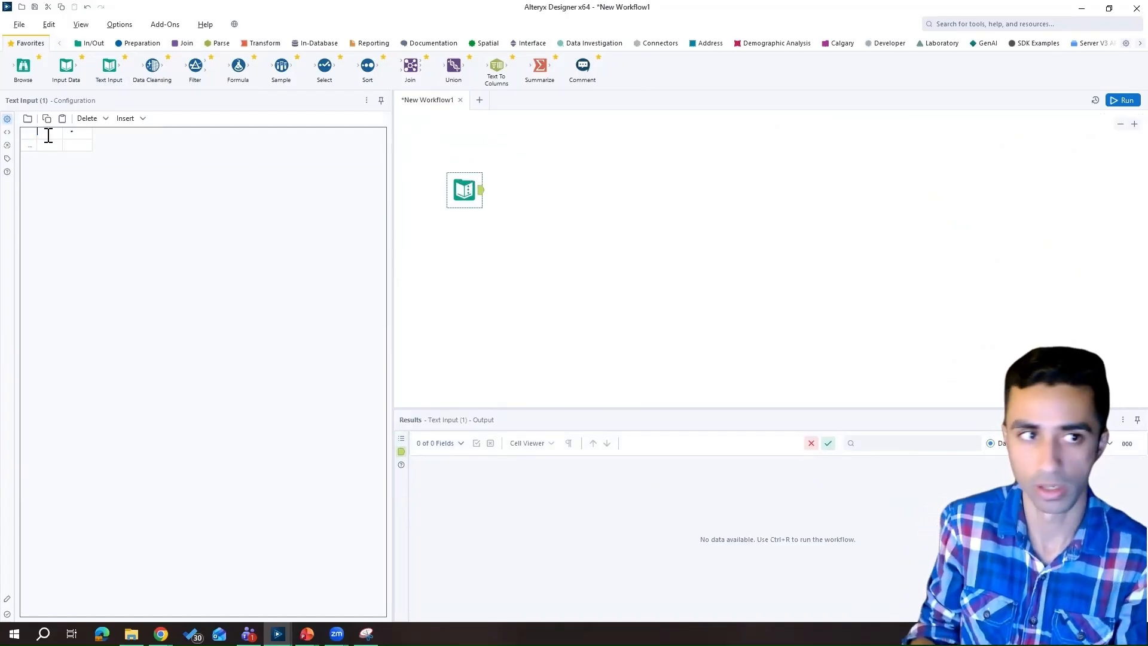
text(Money In)
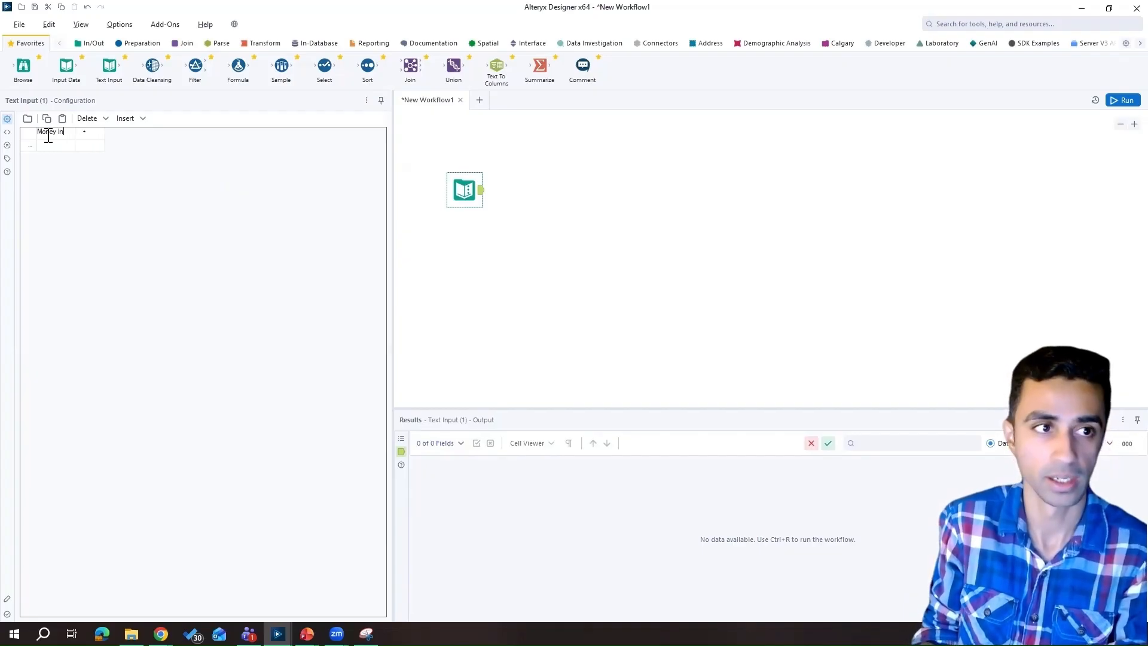
text(vest)
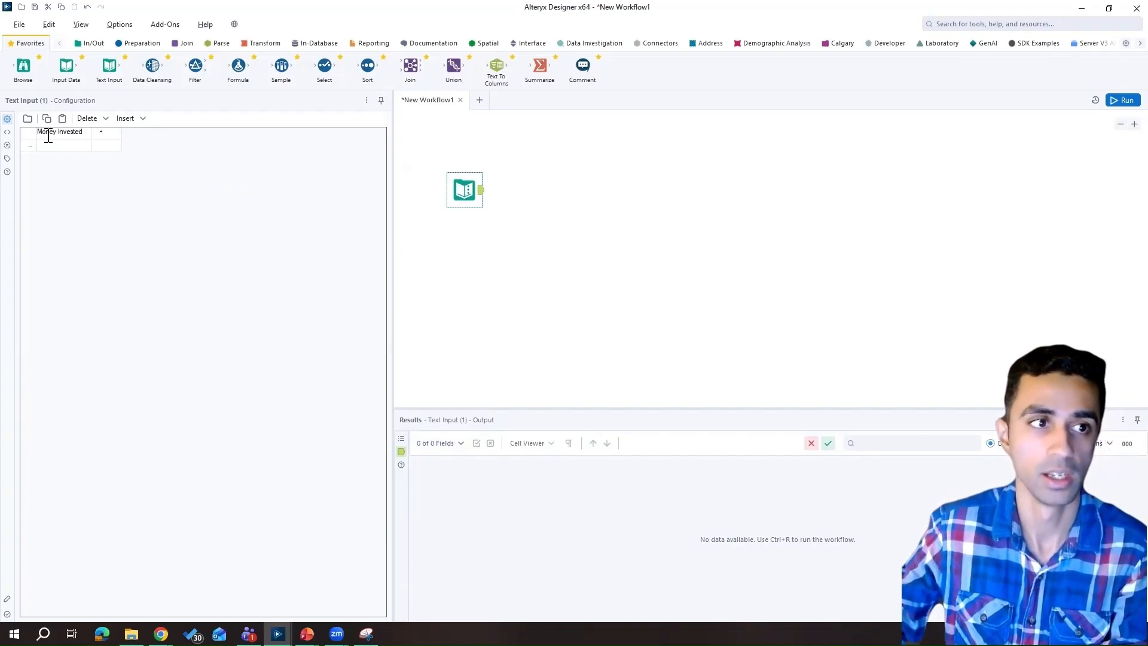
text(ed)
click(57, 147)
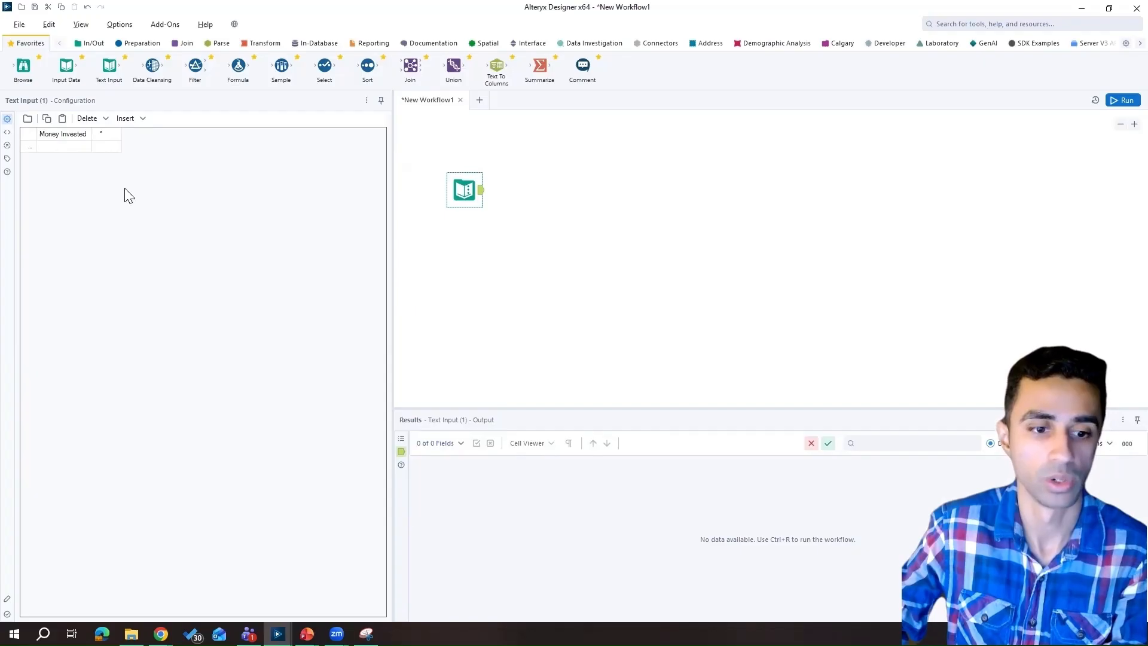
Switch to Snipping Tool, draw a circle just below the $5,000 initial investment note, and return to Alteryx Designer
click(365, 634)
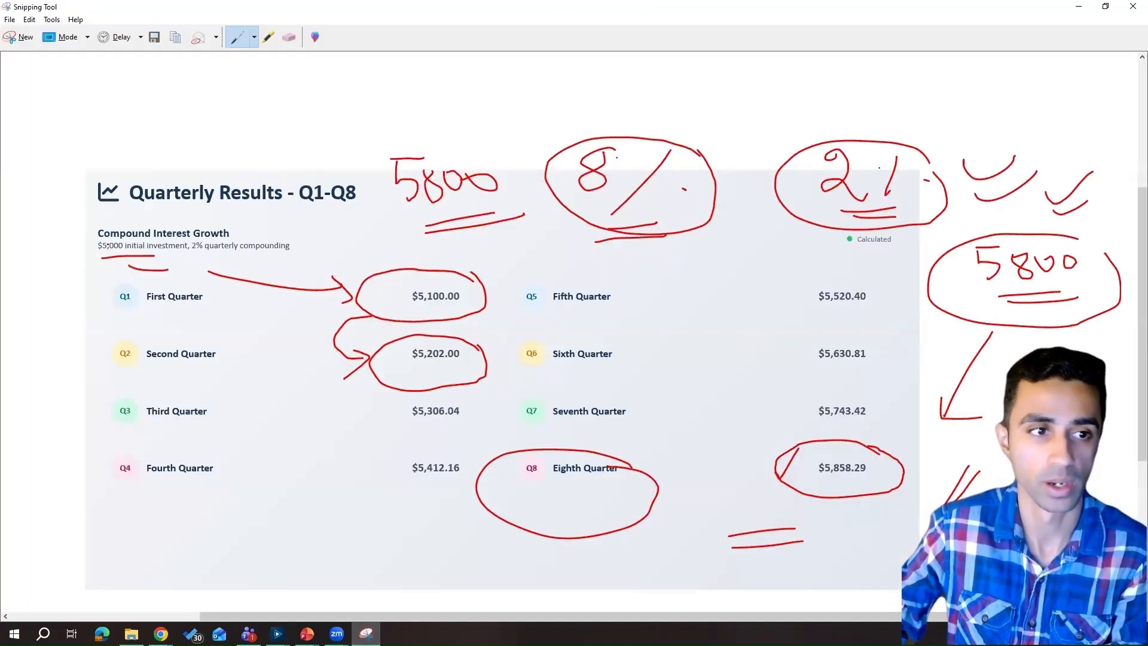
drag(159, 236, 165, 246)
scroll(591, 345, down, 1)
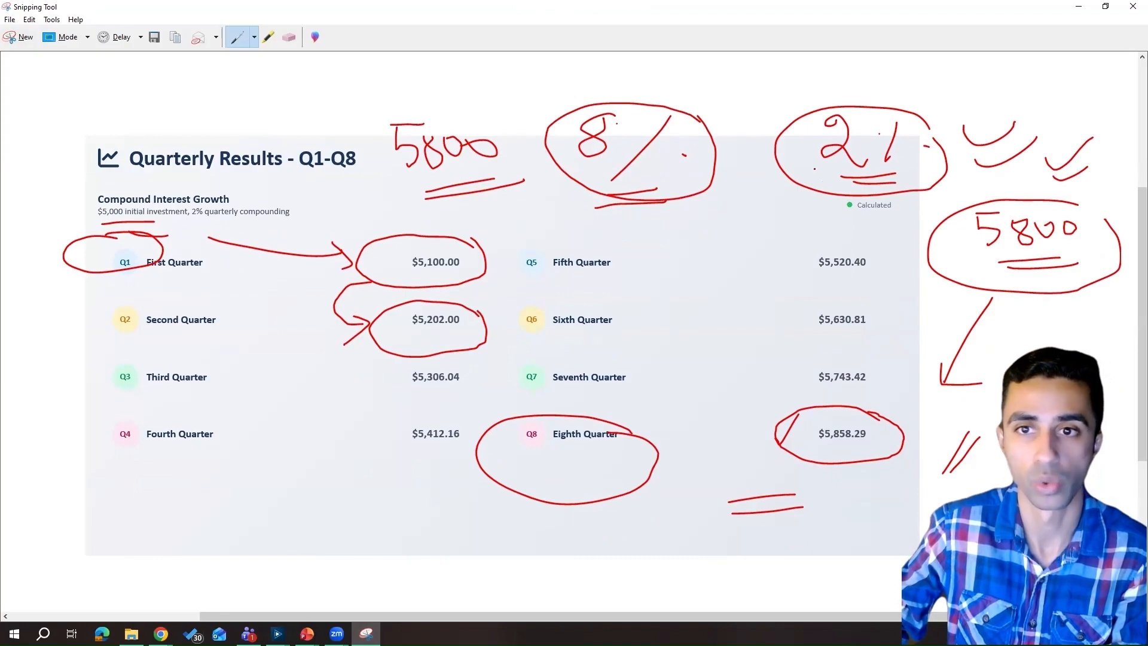
click(1078, 6)
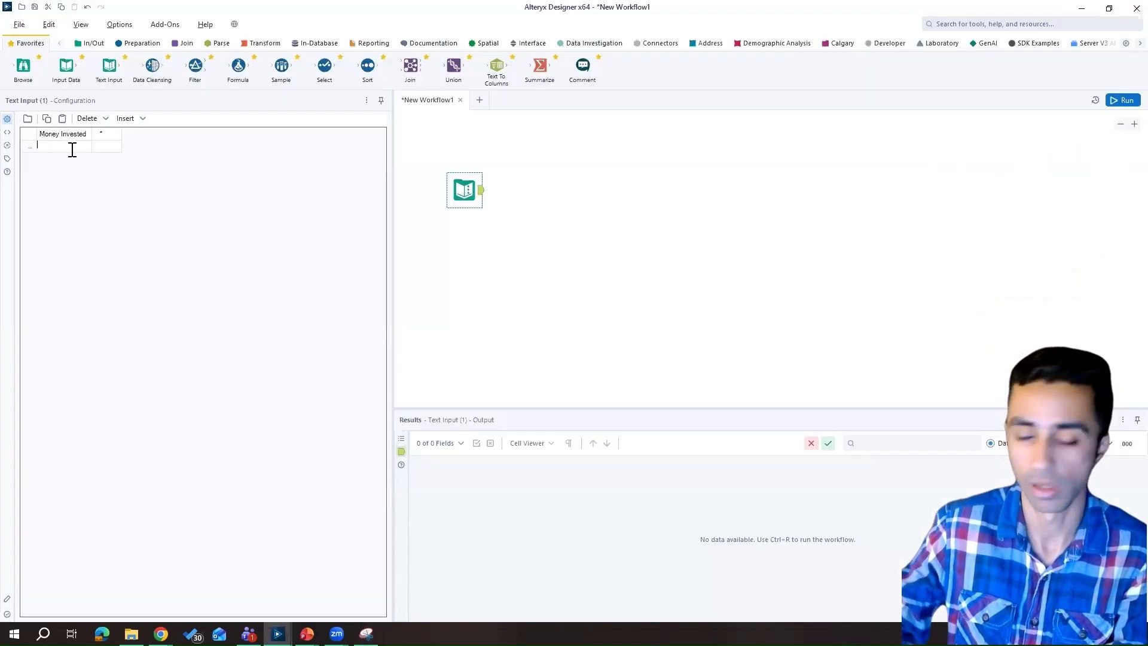
Enter 5000 under Money Invested in the Text Input tool and make the Results area beneath the canvas taller
text(5000)
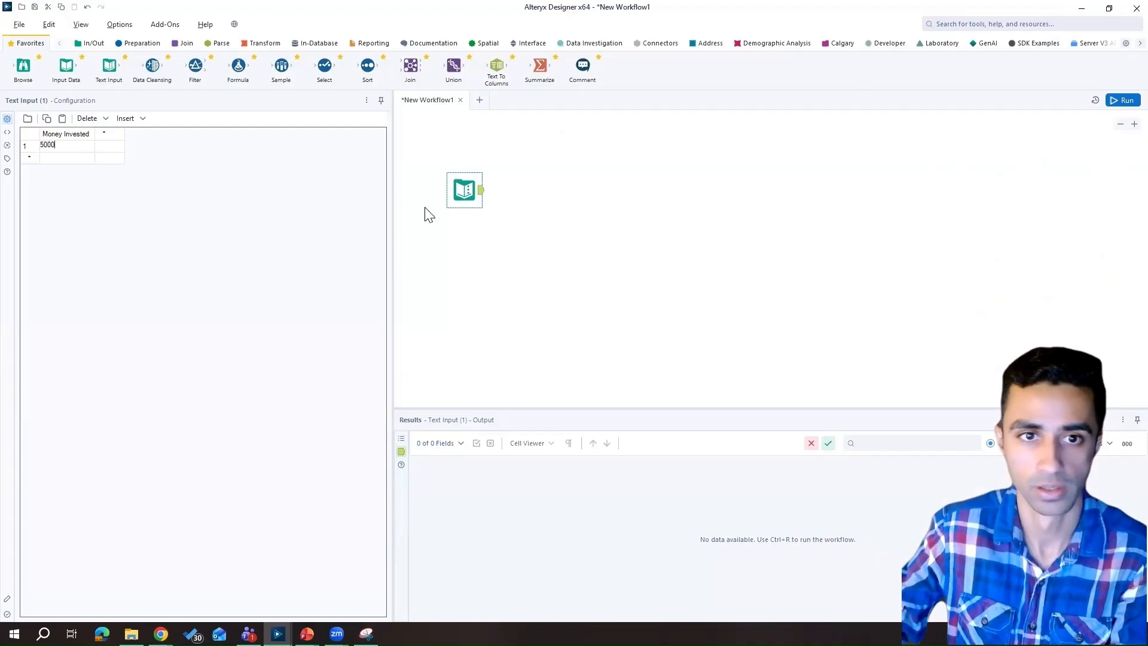
click(526, 202)
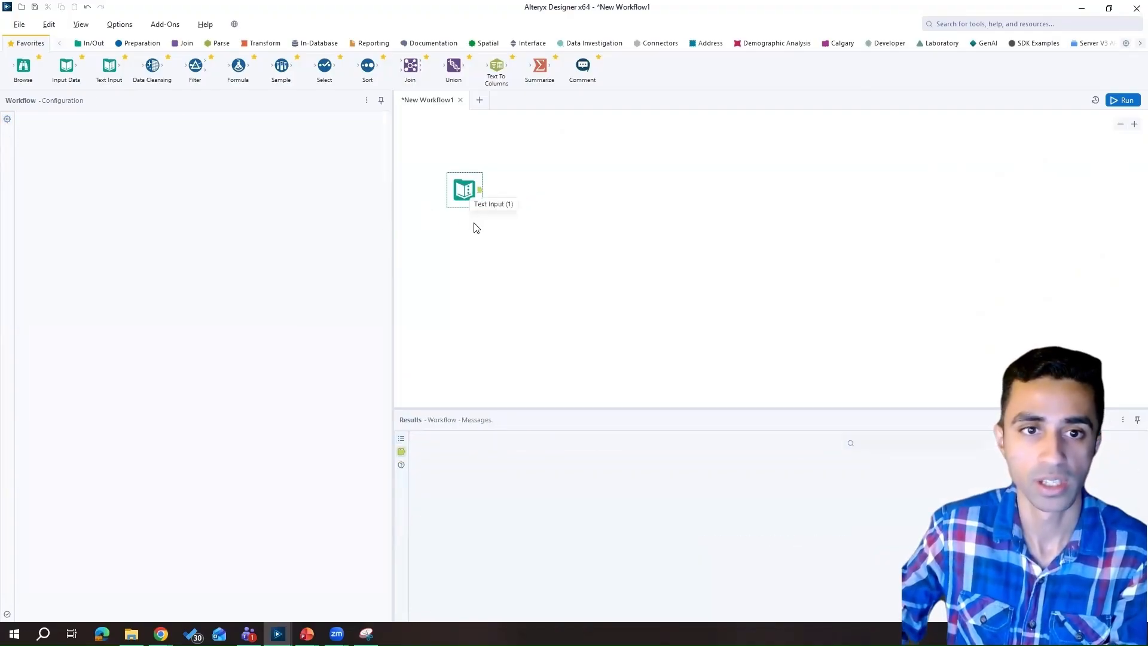
click(471, 204)
drag(500, 409, 500, 357)
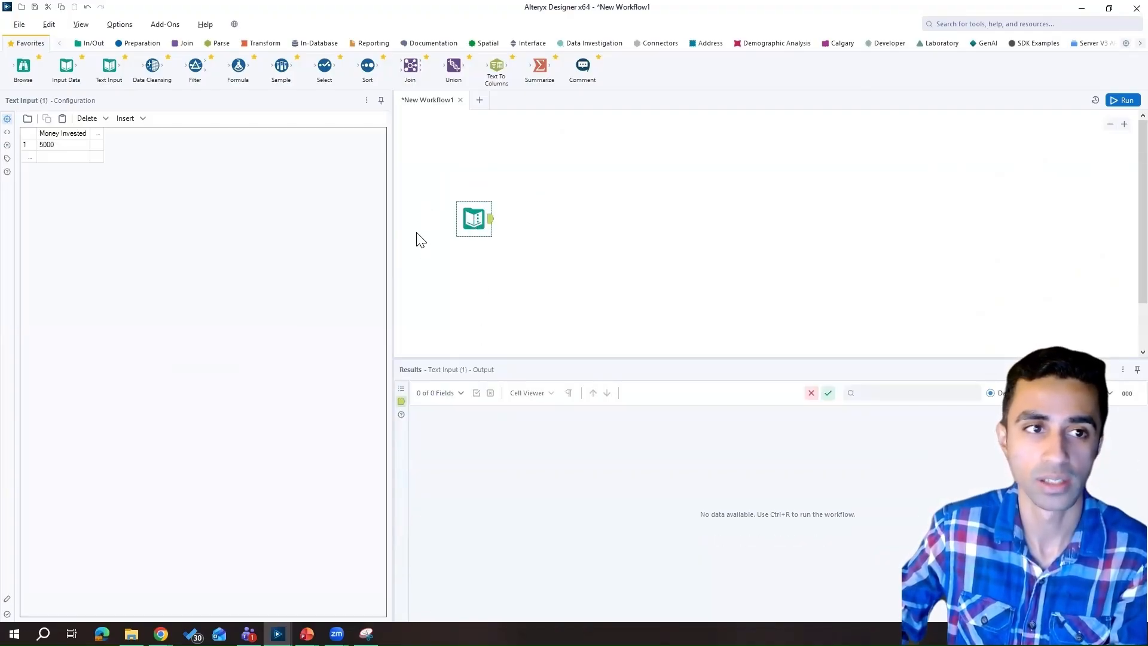
Convert the Text Input tool to a Macro Input and slightly widen the configuration area
right_click(472, 217)
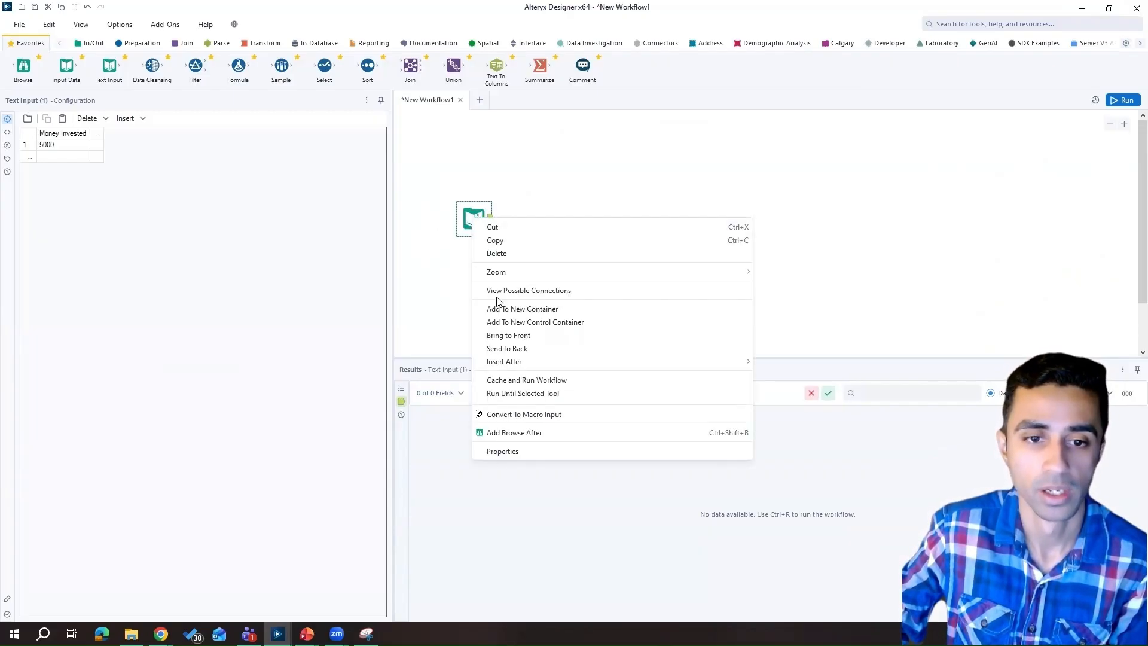
click(529, 414)
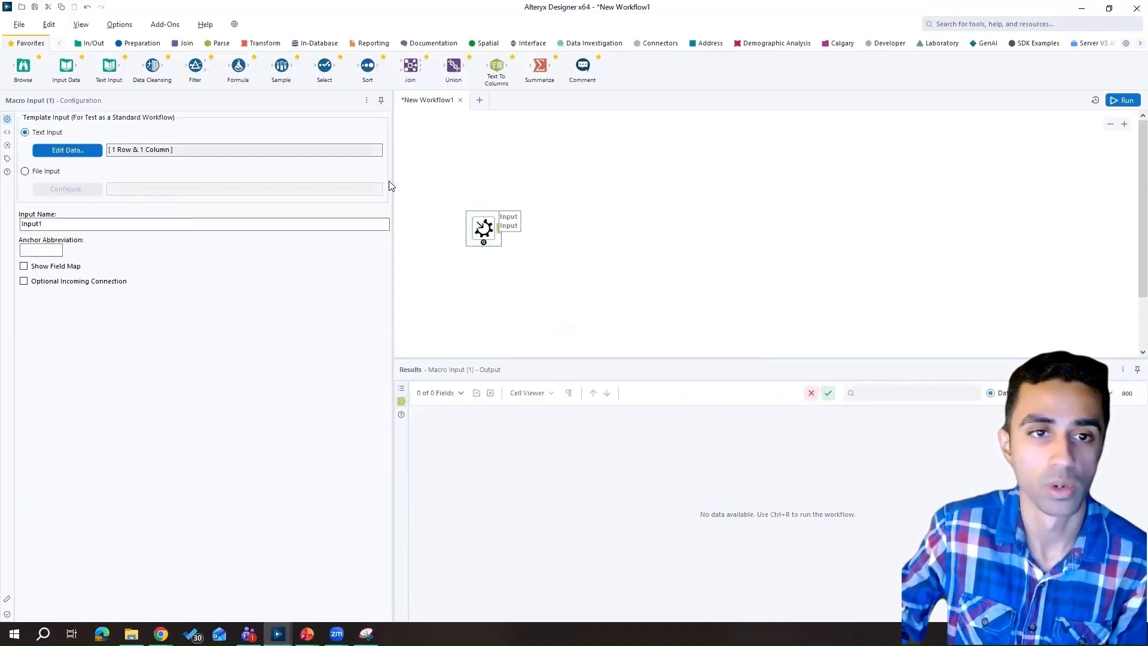
drag(392, 184, 402, 182)
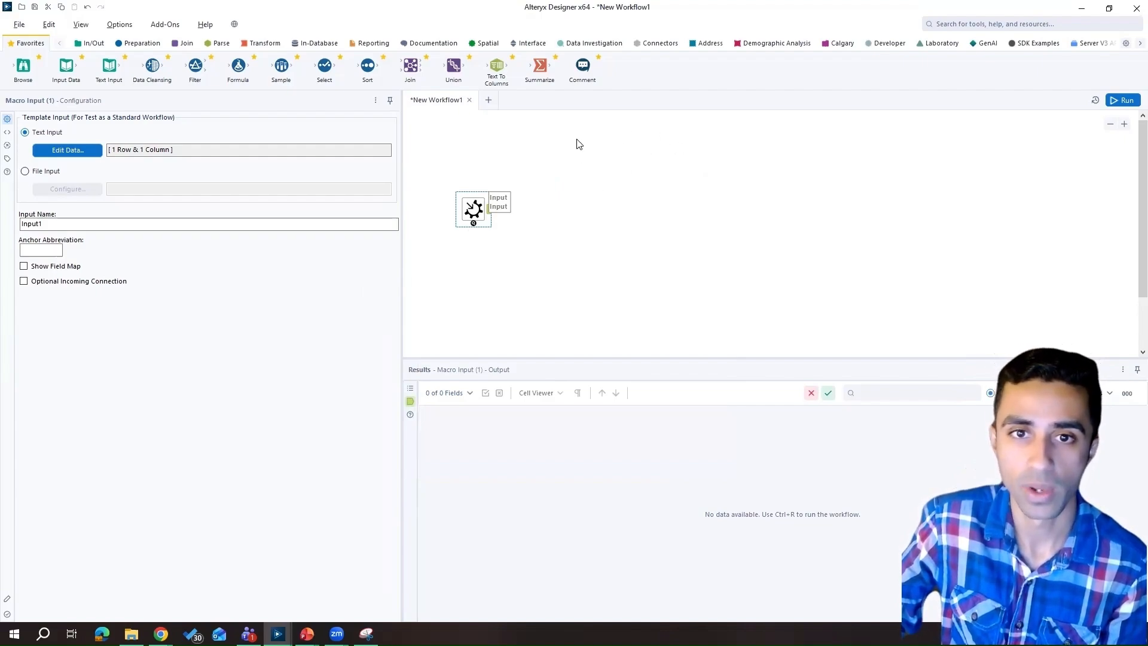
Set the workflow type to Iterative Macro in the workflow's configuration
click(628, 156)
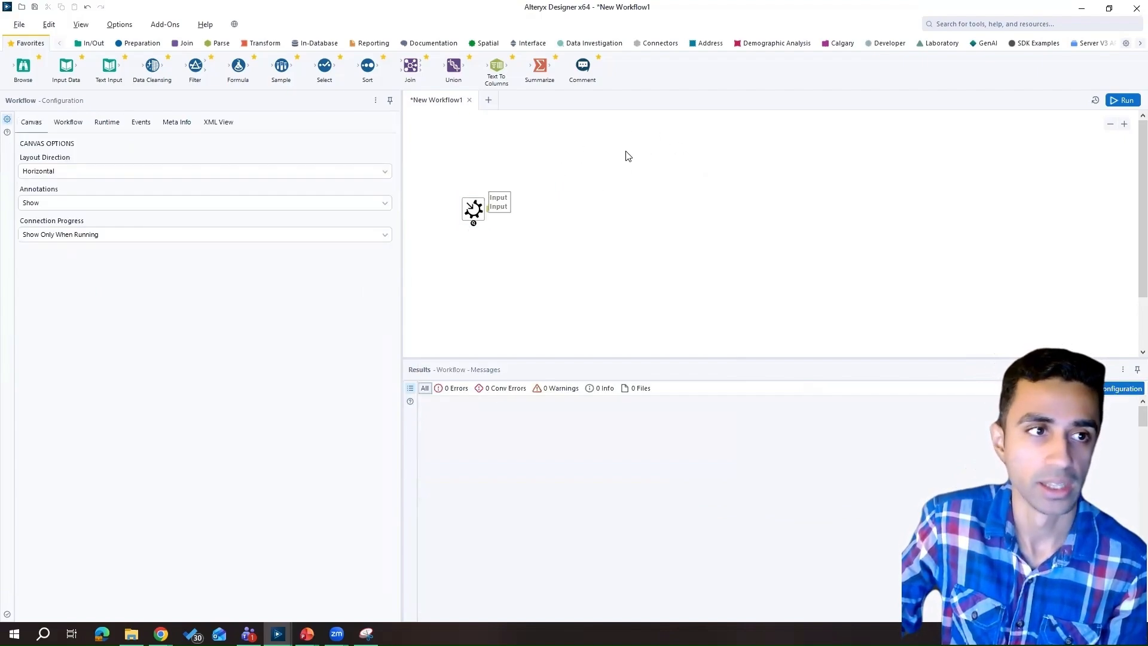
click(68, 122)
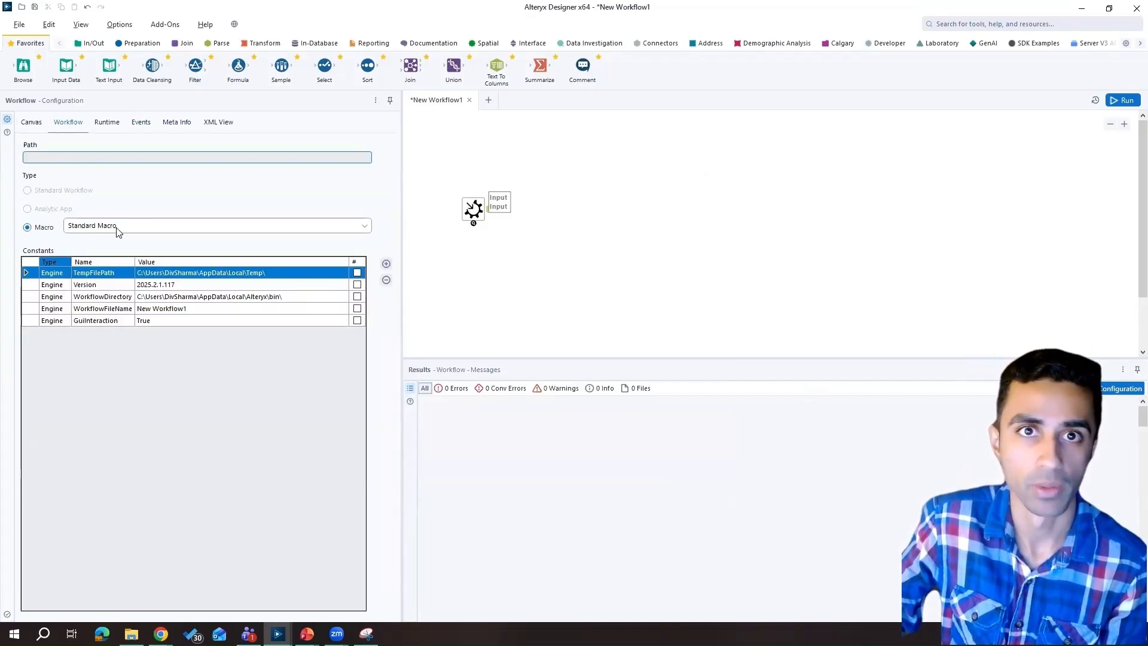
click(120, 231)
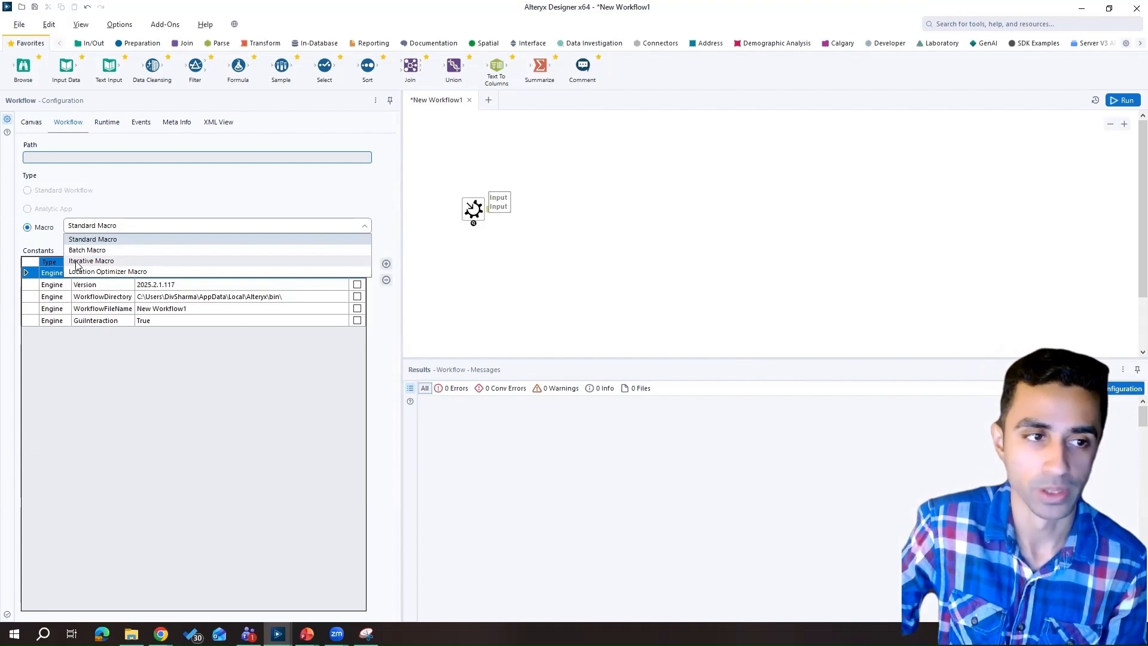
click(91, 261)
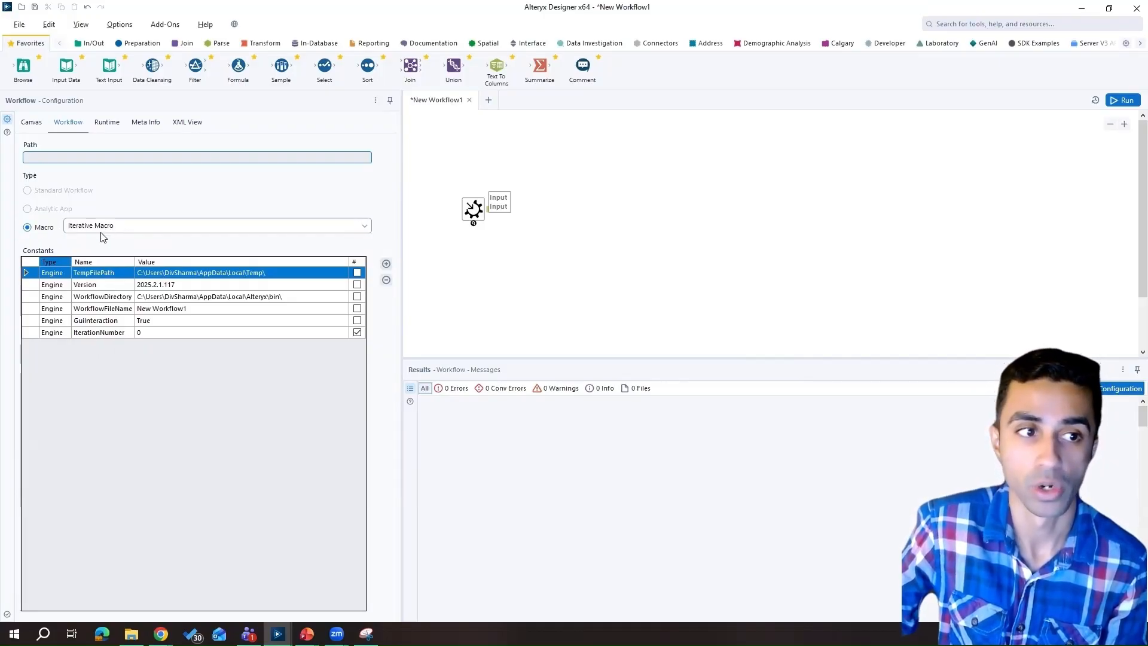
Reposition the Macro Input on the canvas, enlarge the Results area, and connect a Formula tool after the Macro Input
click(467, 216)
drag(466, 217, 446, 220)
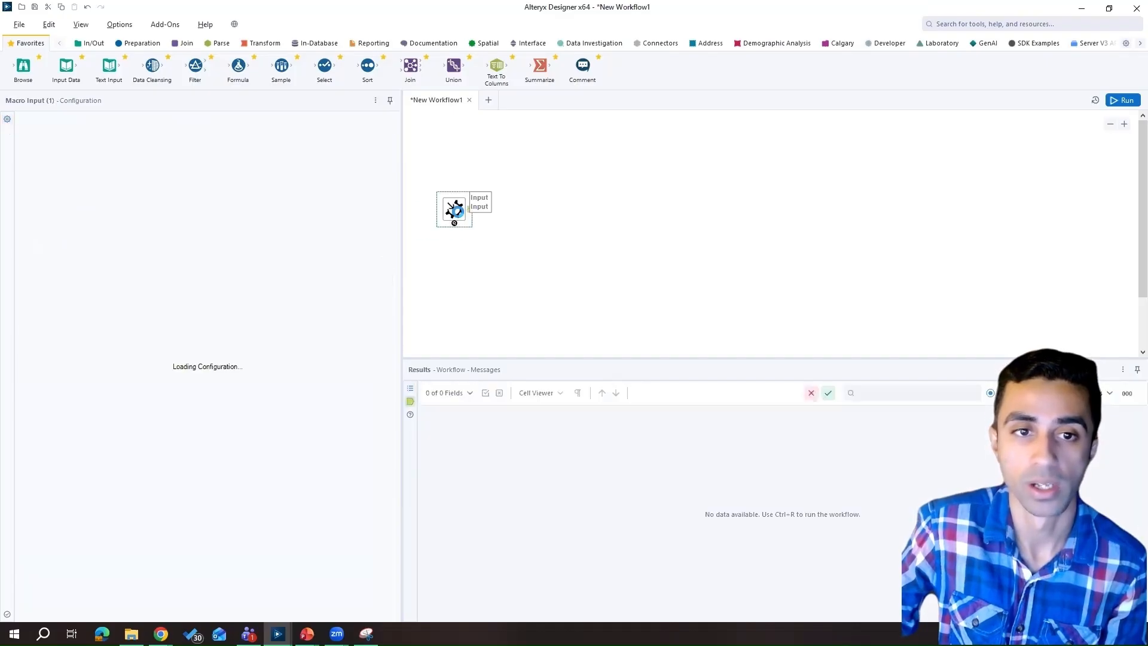
click(617, 160)
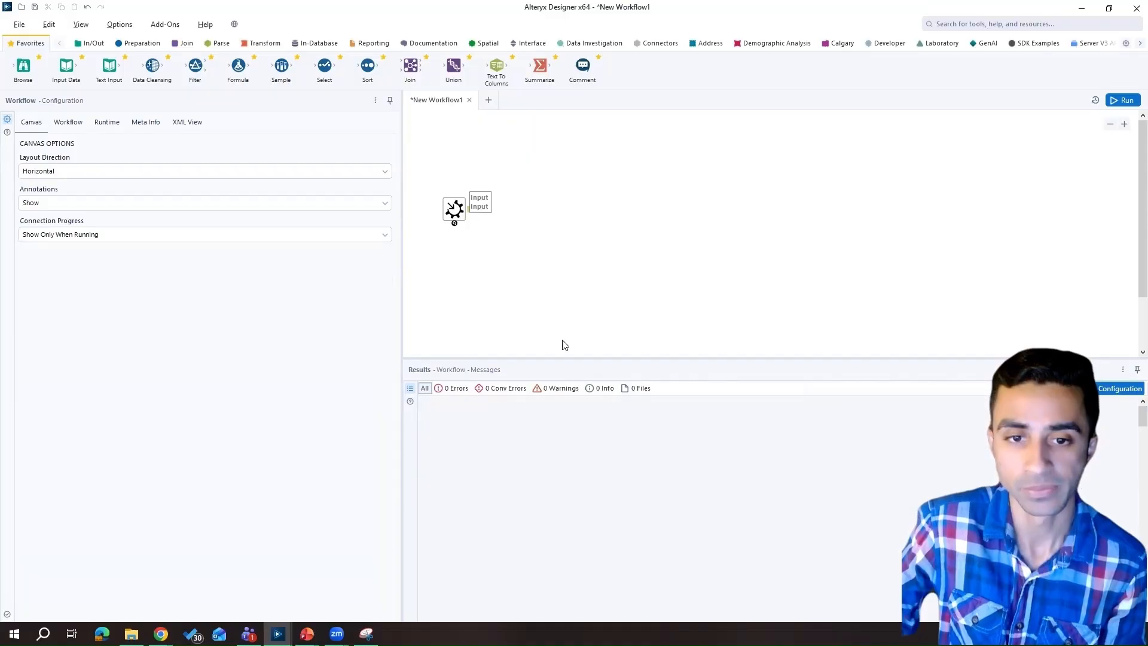
drag(569, 359, 540, 304)
click(456, 227)
drag(456, 227, 456, 247)
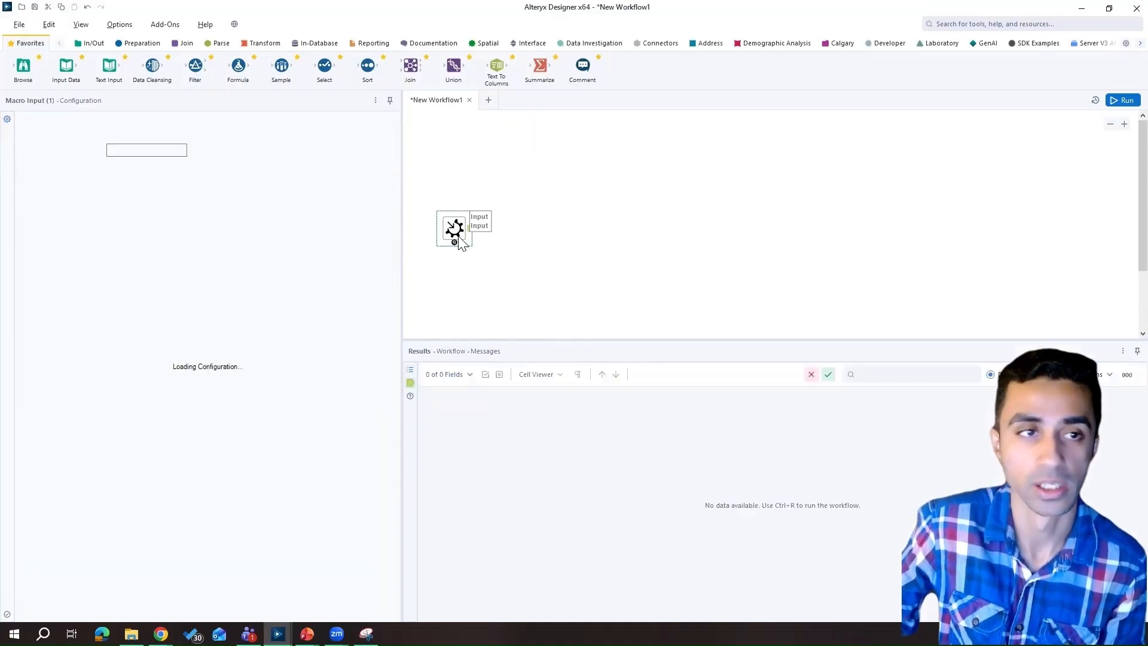
drag(238, 66, 542, 231)
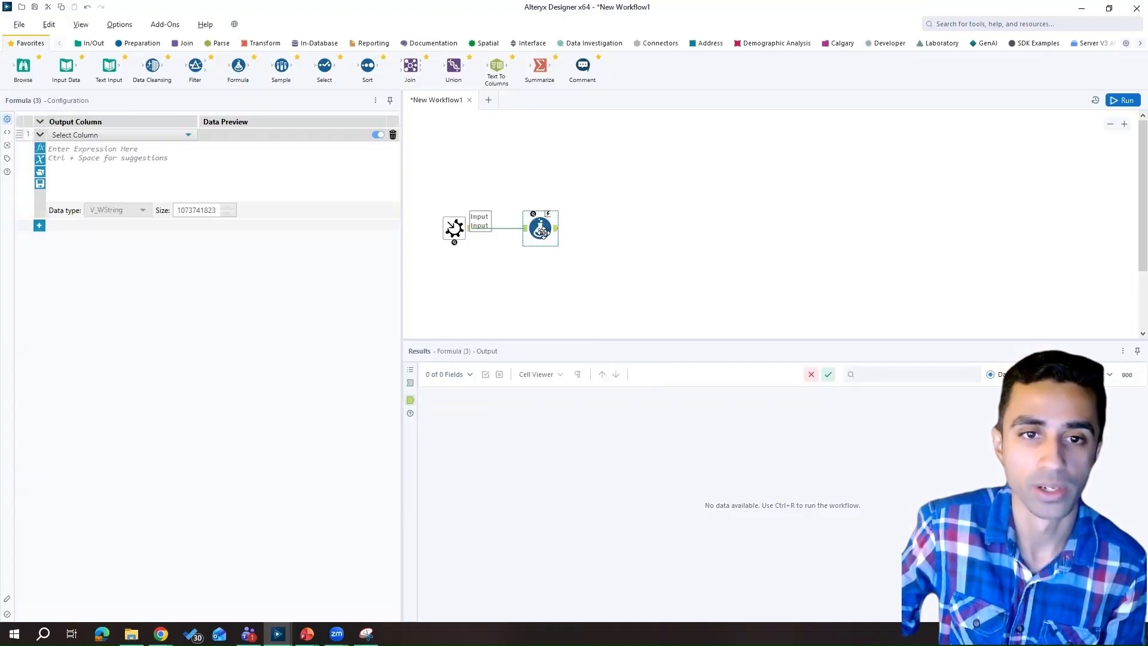
Configure the Formula tool to update Money Invested with the expression ToNumber([Money Invested])
click(447, 228)
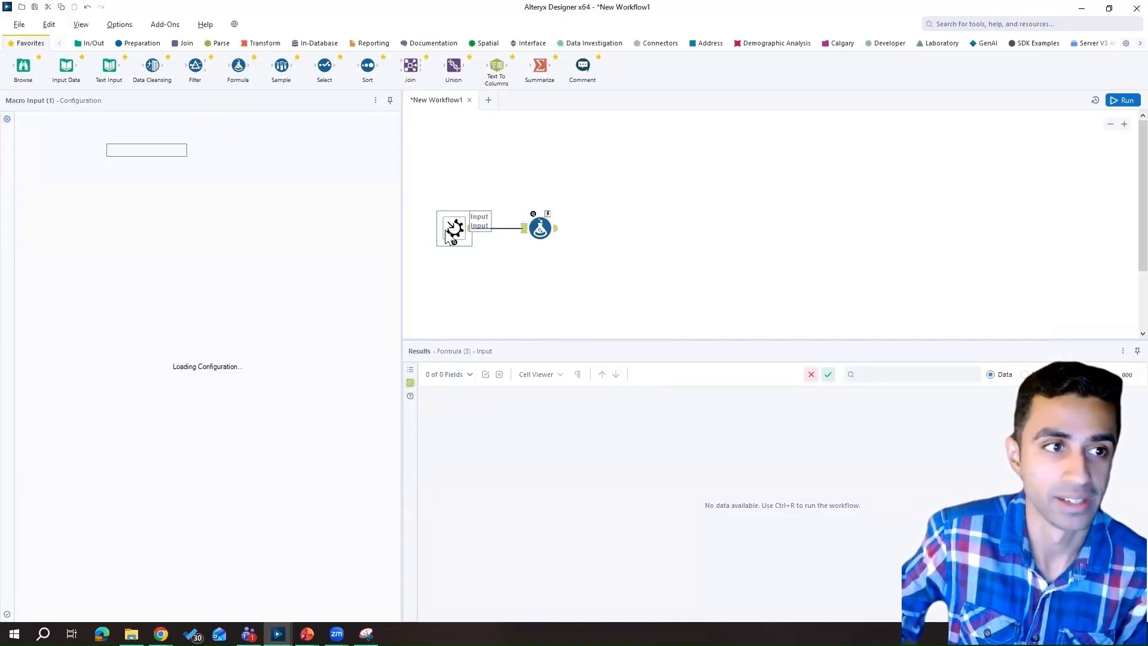
click(534, 238)
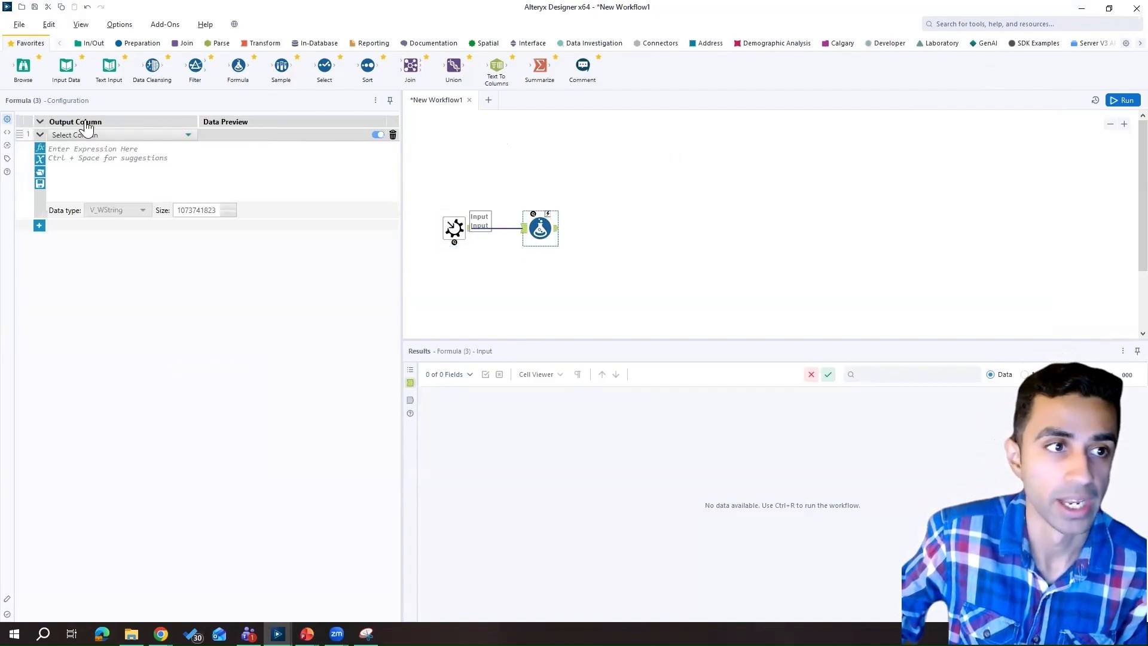
click(96, 134)
click(76, 168)
click(97, 160)
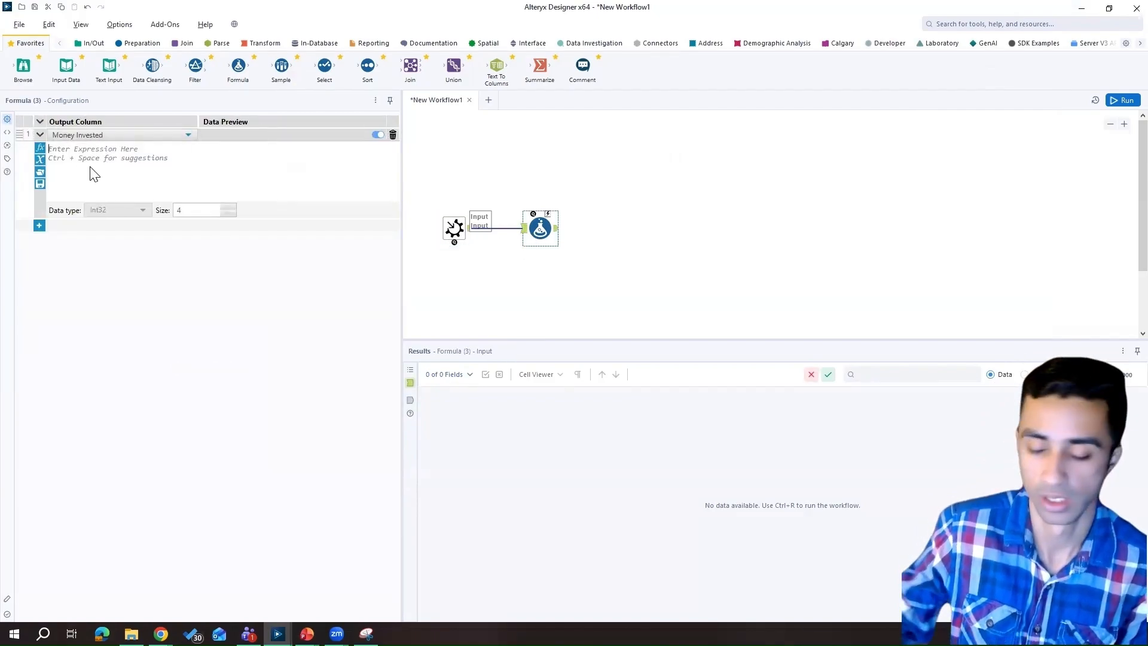
text(ToNum)
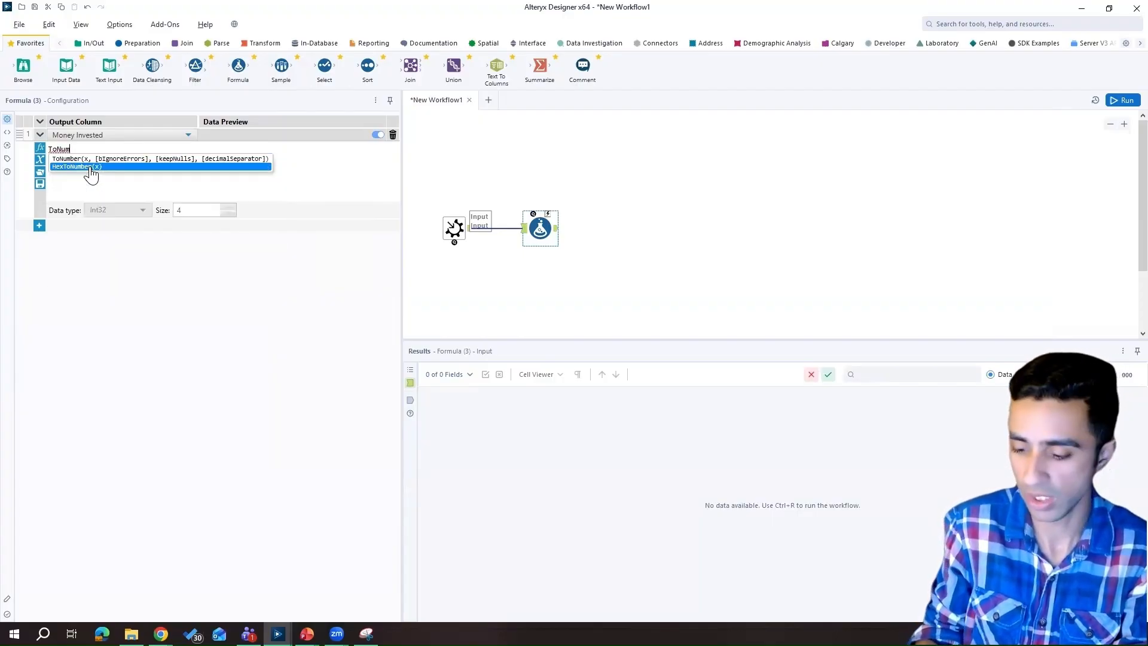
text(ber([)
key(Escape)
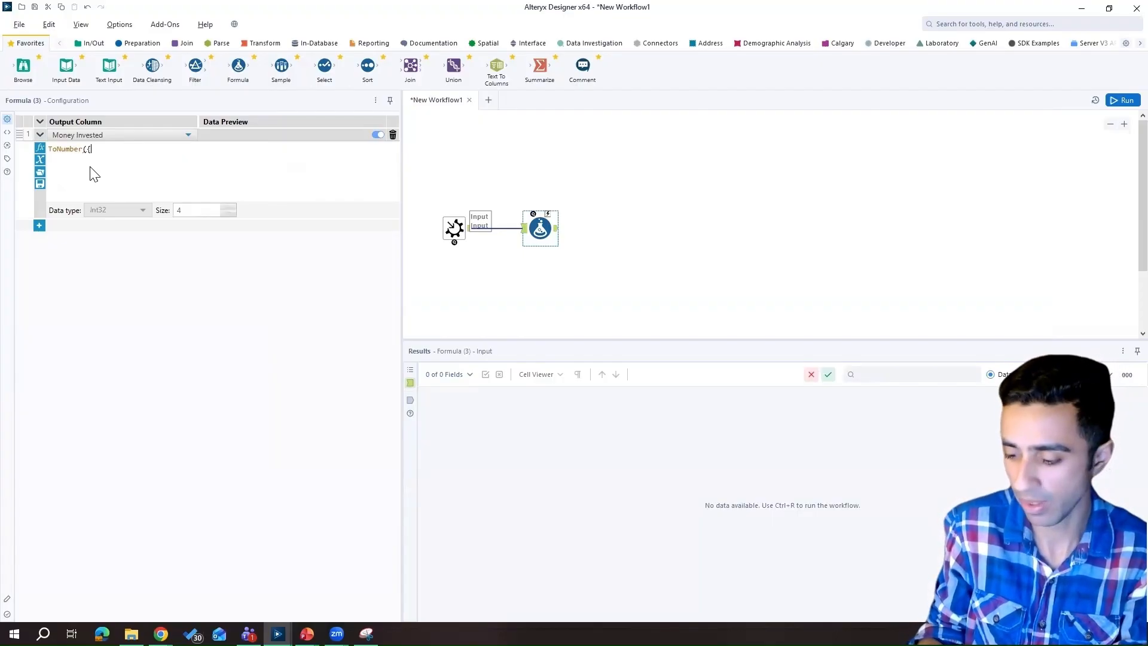
key(BackSpace)
key(BackSpace)
text(([Money Invested])
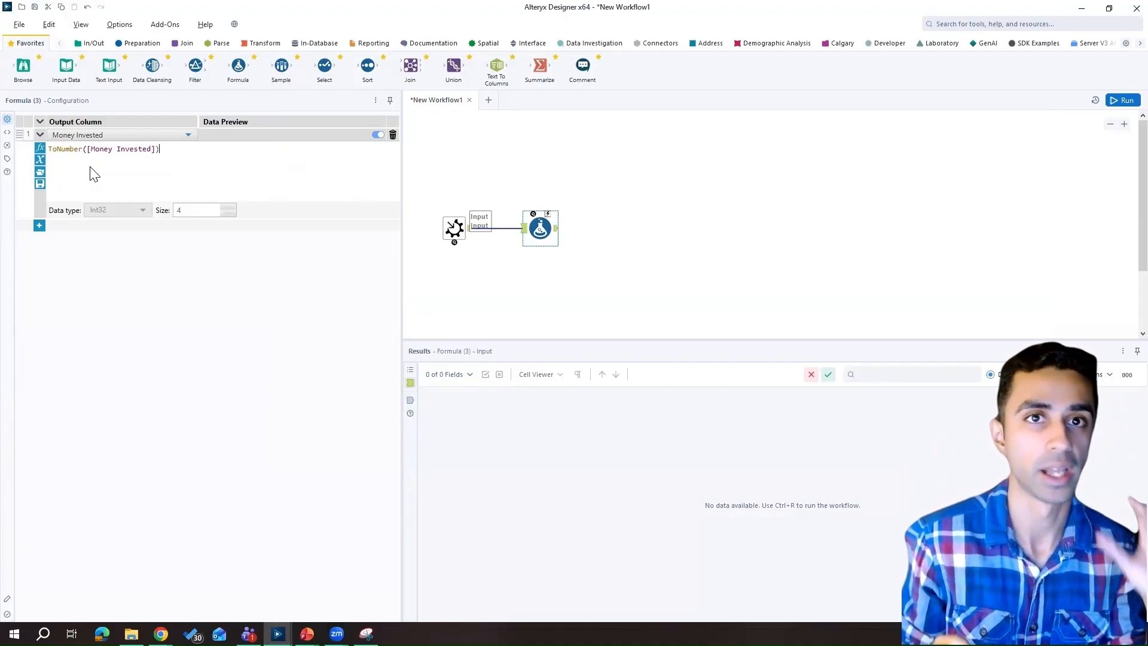
Add a second Formula tool connected to the output of the Money Invested formula
click(594, 214)
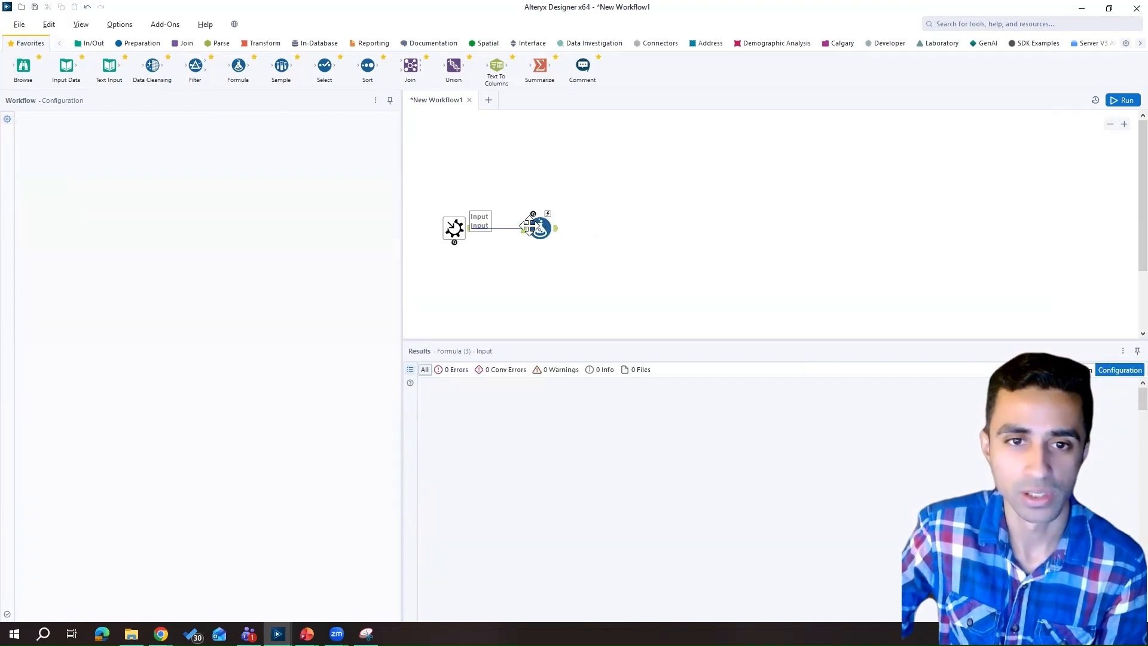
click(541, 227)
drag(239, 67, 627, 225)
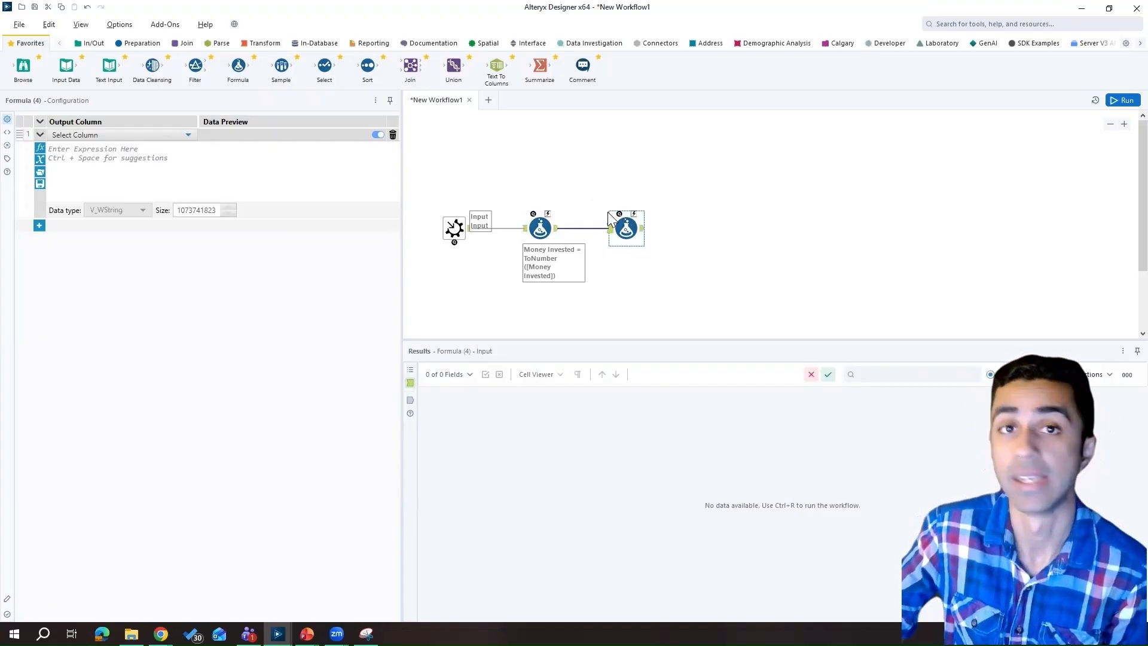
Switch to the New Workflow2 window, review the Compound Interest Calculator Macro's questions on target amount, interest rate and money invested, and minimize it
key(alt+Tab)
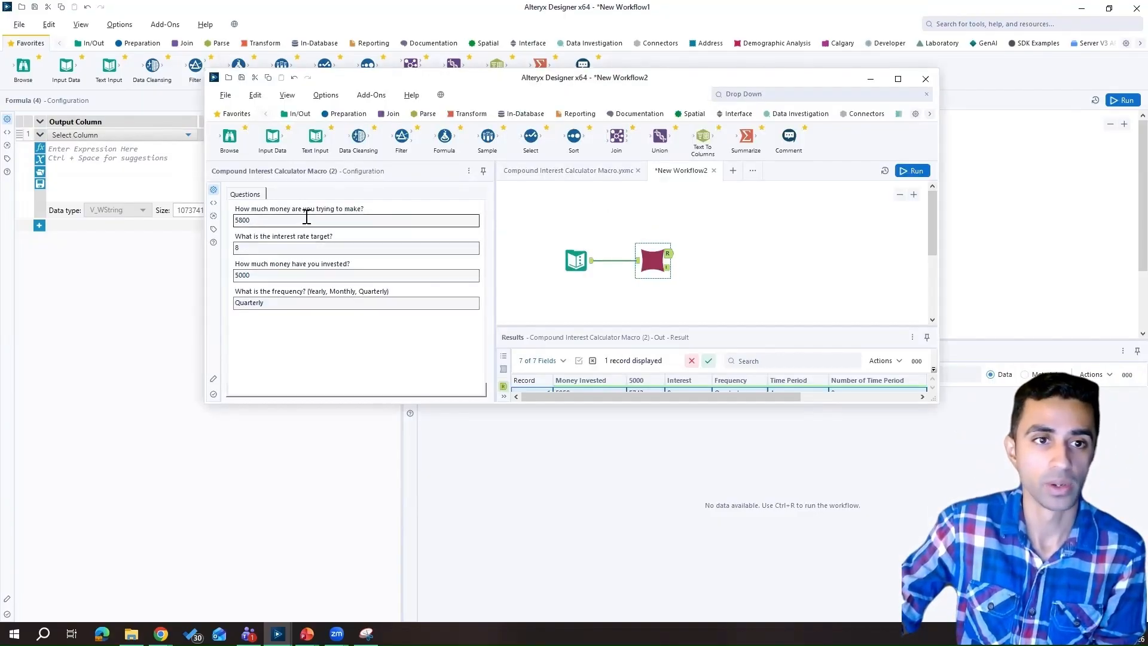
drag(277, 217, 220, 216)
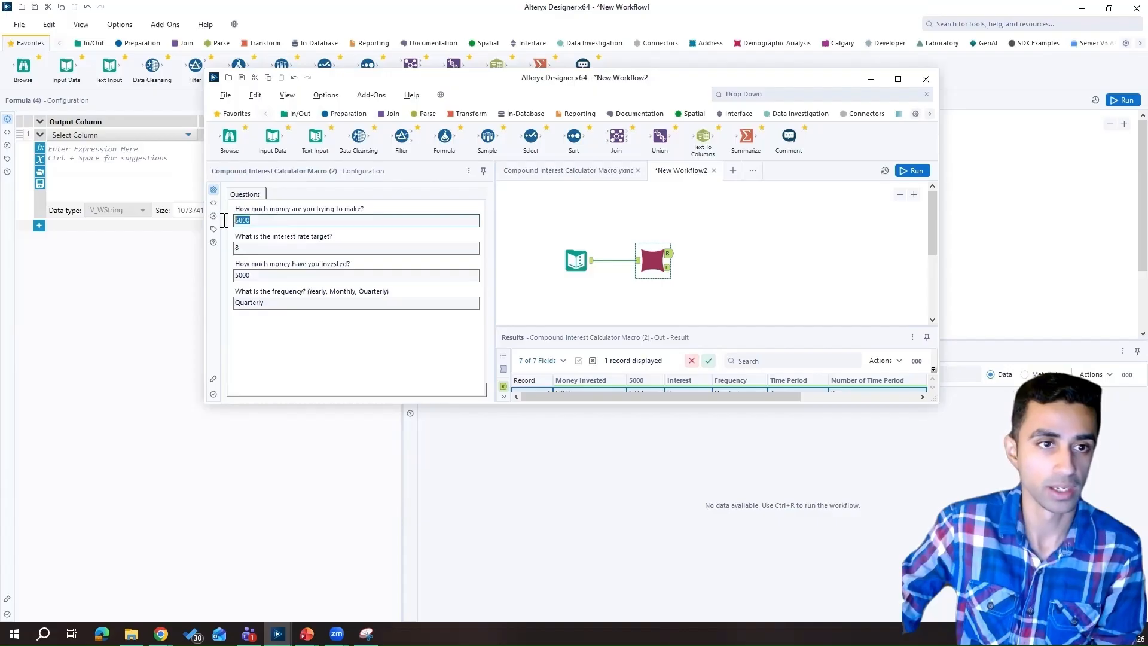
click(290, 248)
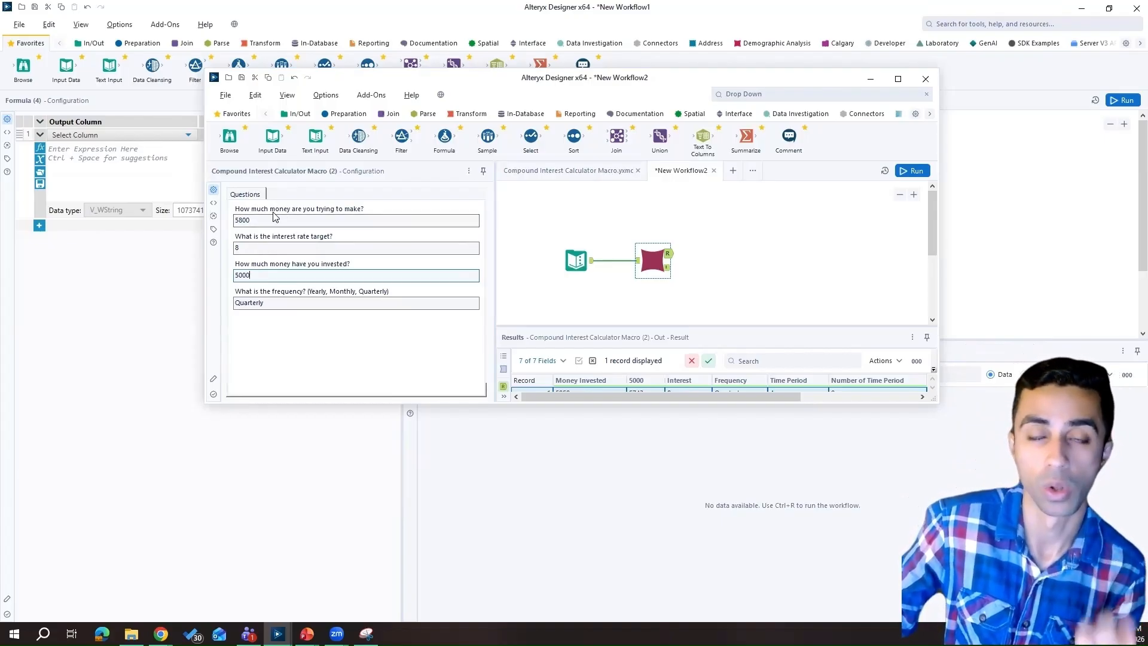
click(870, 78)
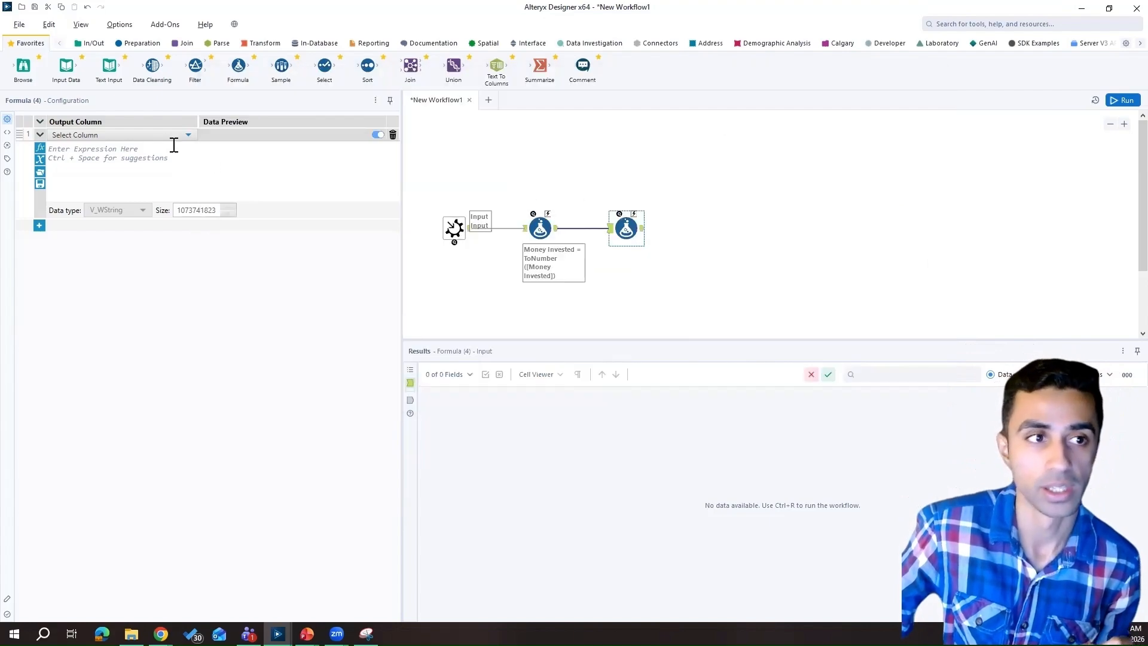
Add a new output column named Interest in the second Formula tool
click(154, 135)
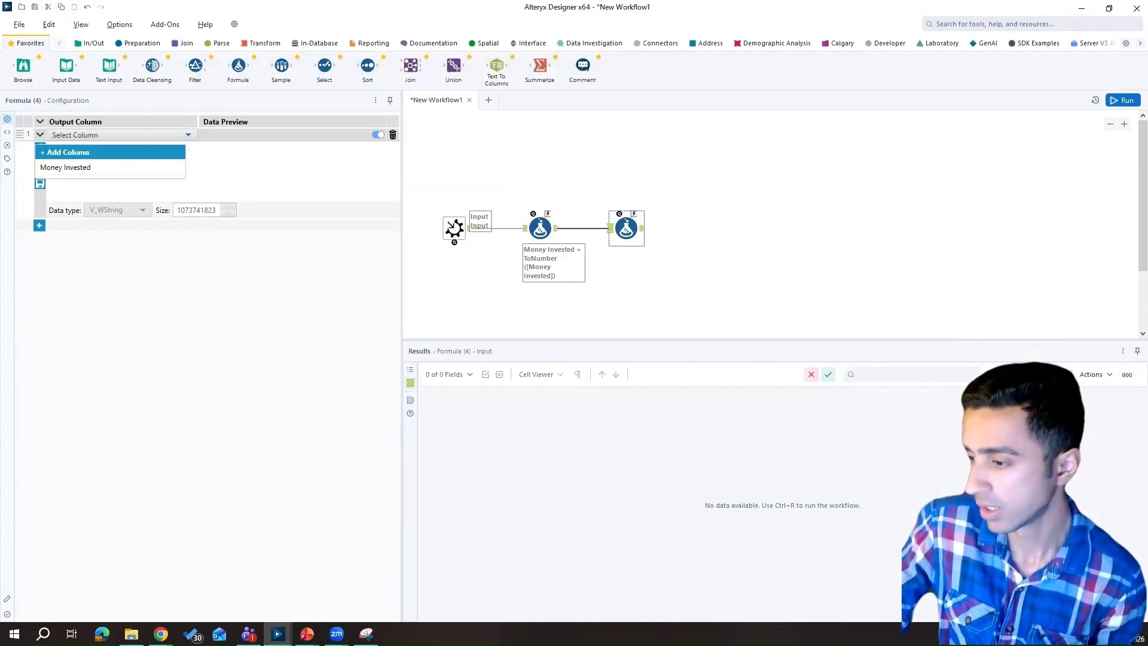
click(145, 137)
click(143, 130)
click(124, 151)
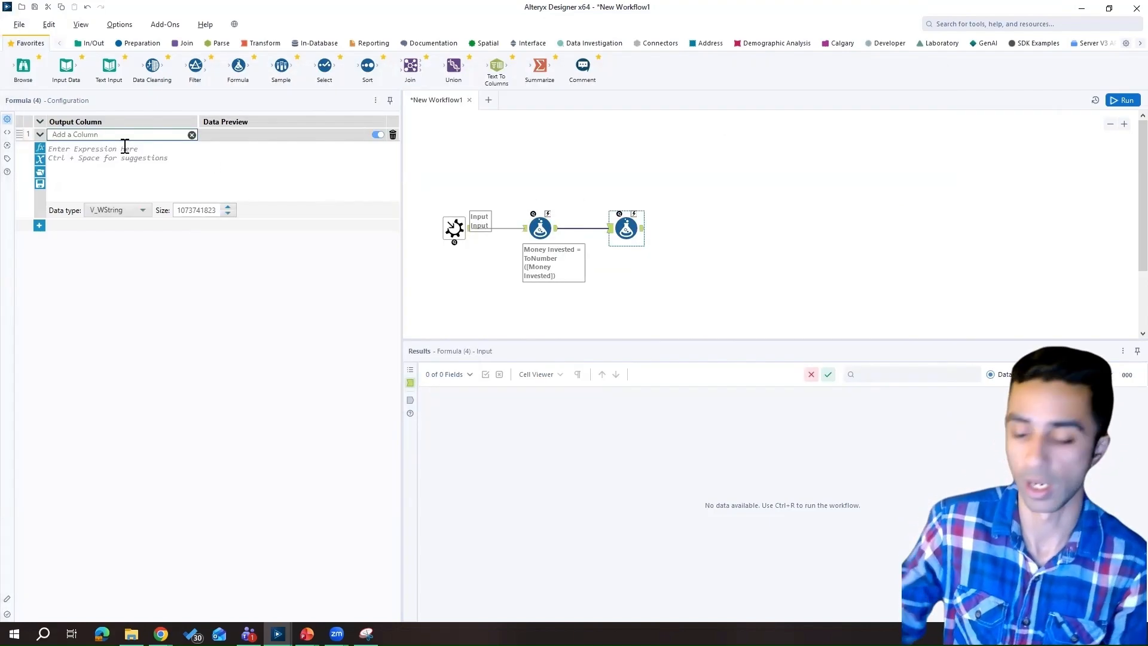
text(Interest)
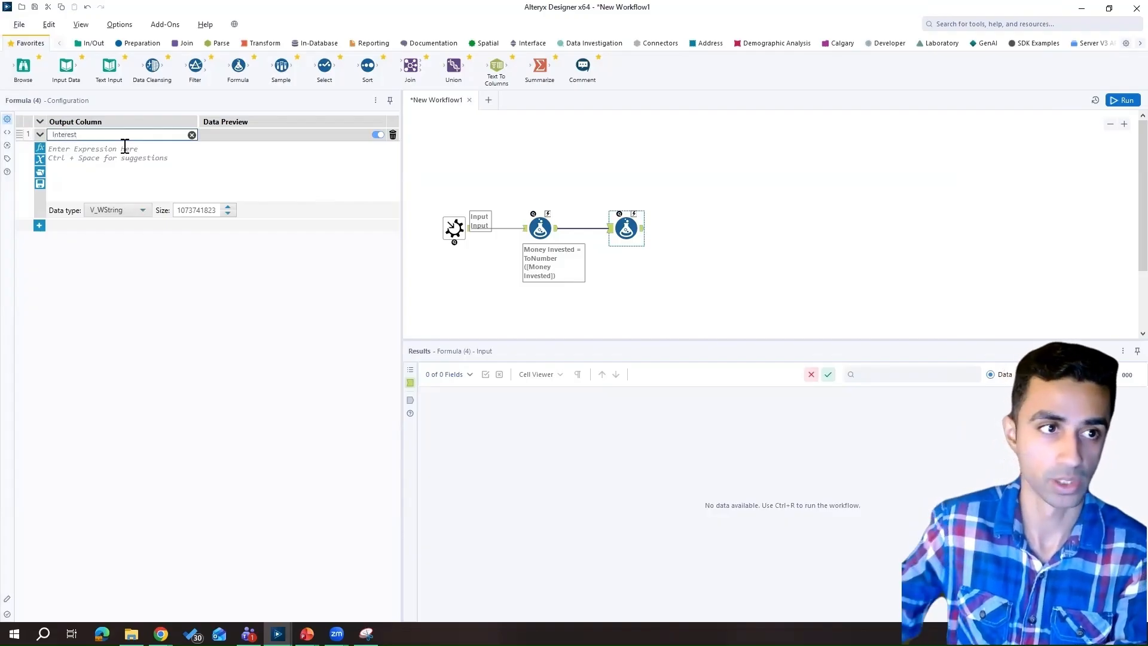
Insert the ToNumber function with its placeholder argument x as the Interest column's expression
click(158, 174)
text(To)
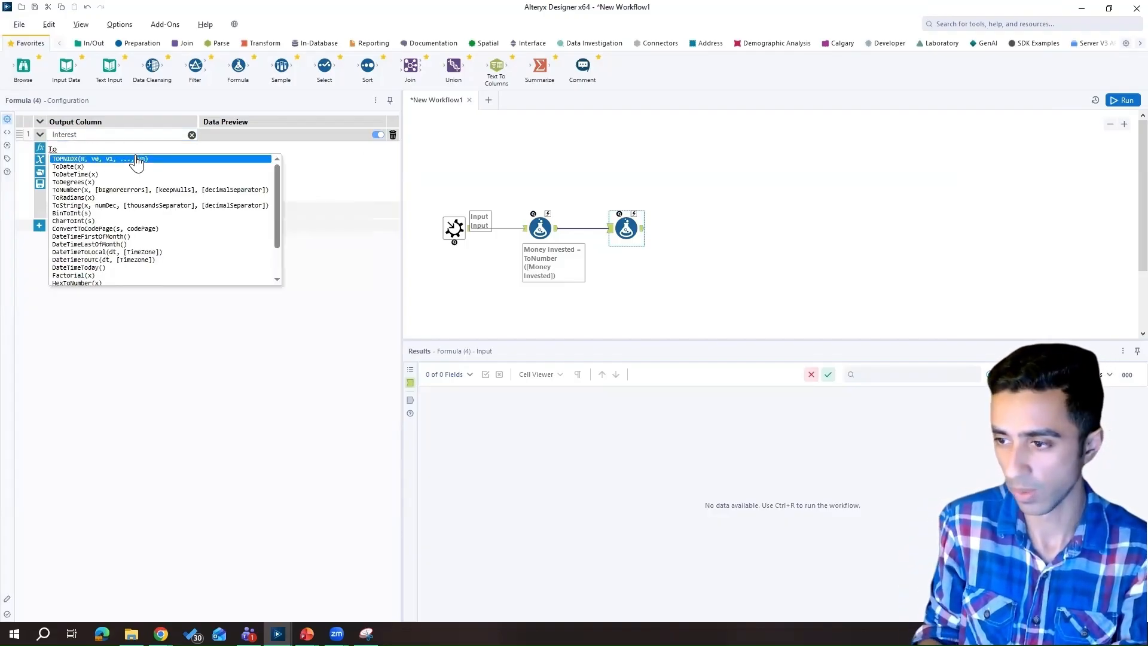
text(Num)
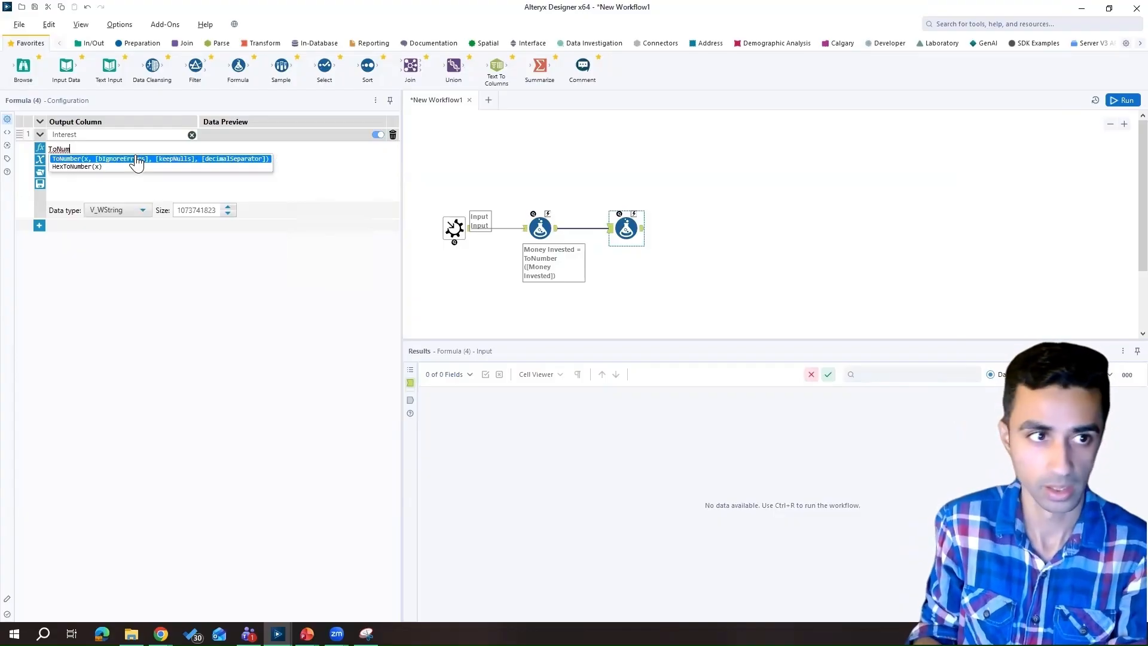
click(137, 159)
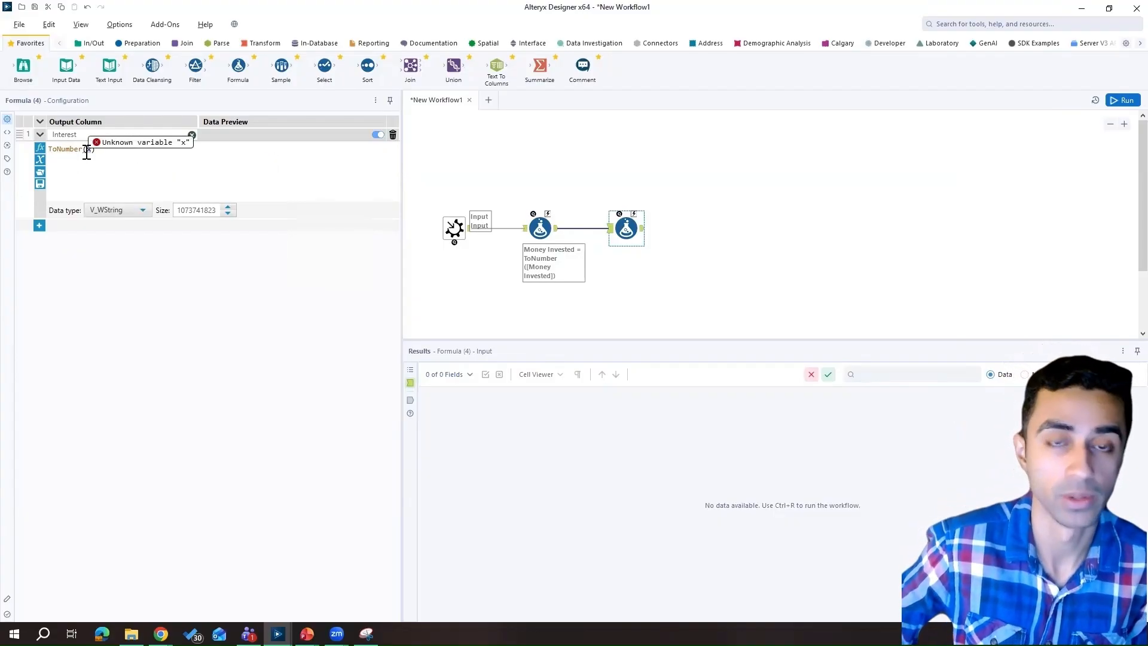
Switch to Snipping Tool, handwrite 8% above the Quarterly Results heading, and return to Alteryx Designer
click(366, 634)
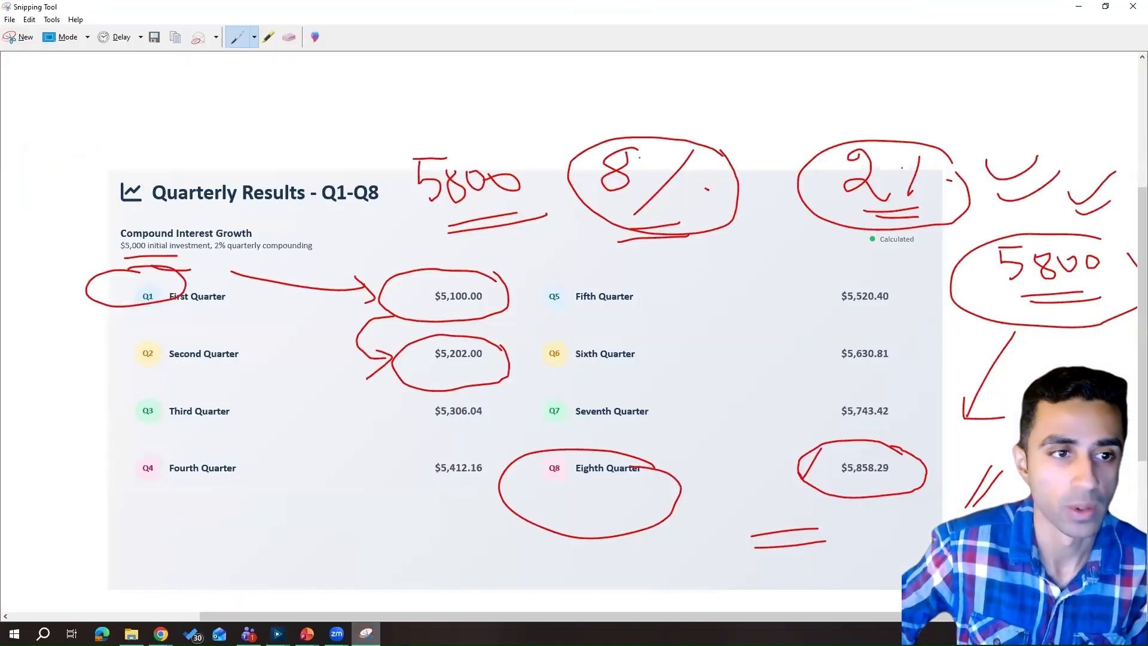
drag(263, 105, 310, 139)
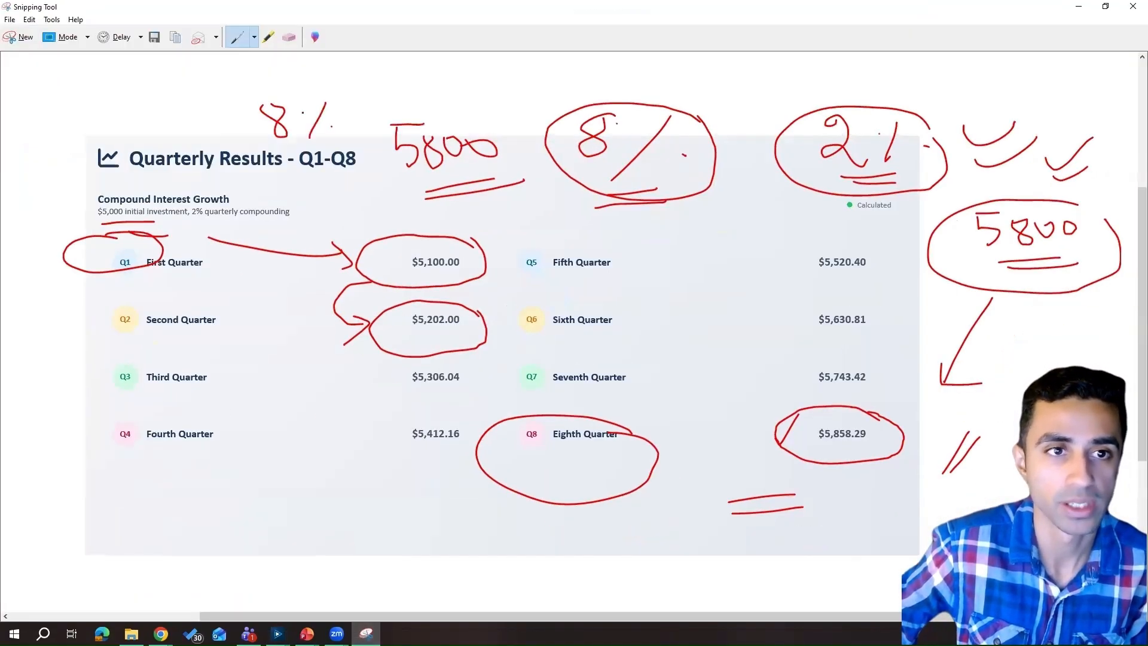
click(1078, 6)
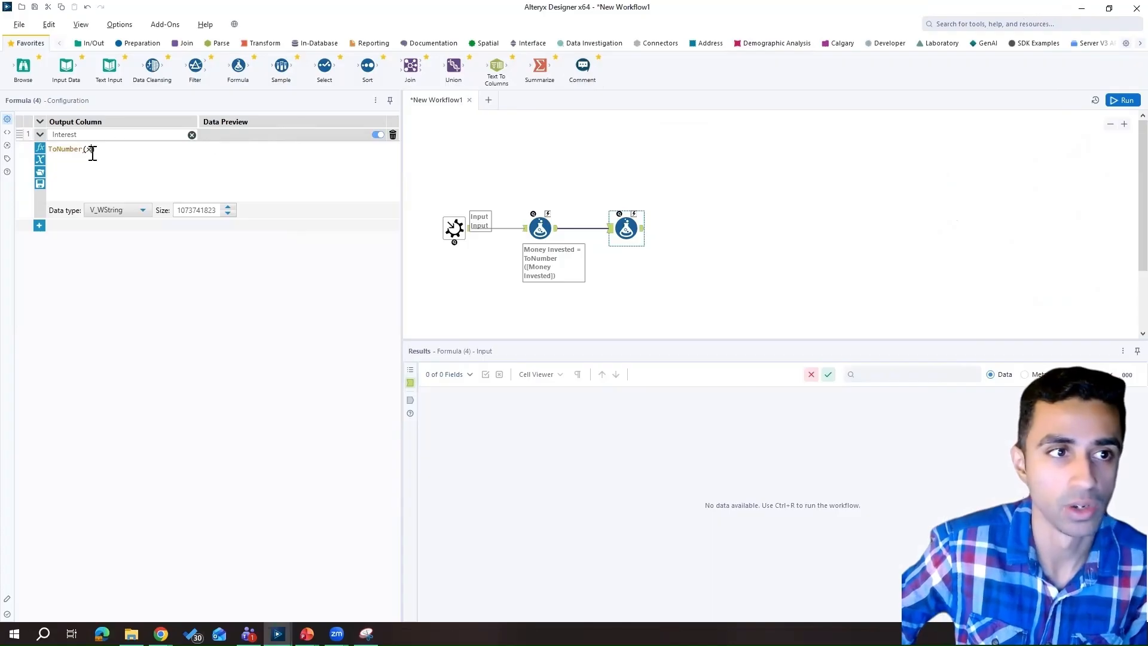
Complete the Interest expression as ToNumber(8) and add a second output column named Frequency
key(BackSpace)
text(8)
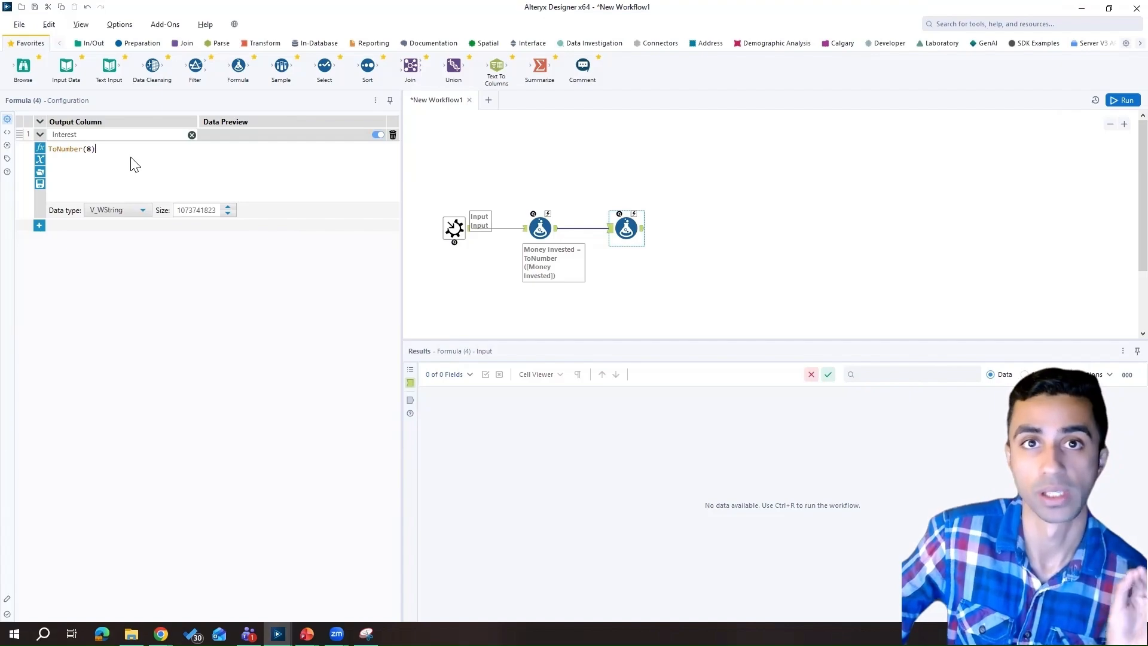
click(38, 225)
text(Fre)
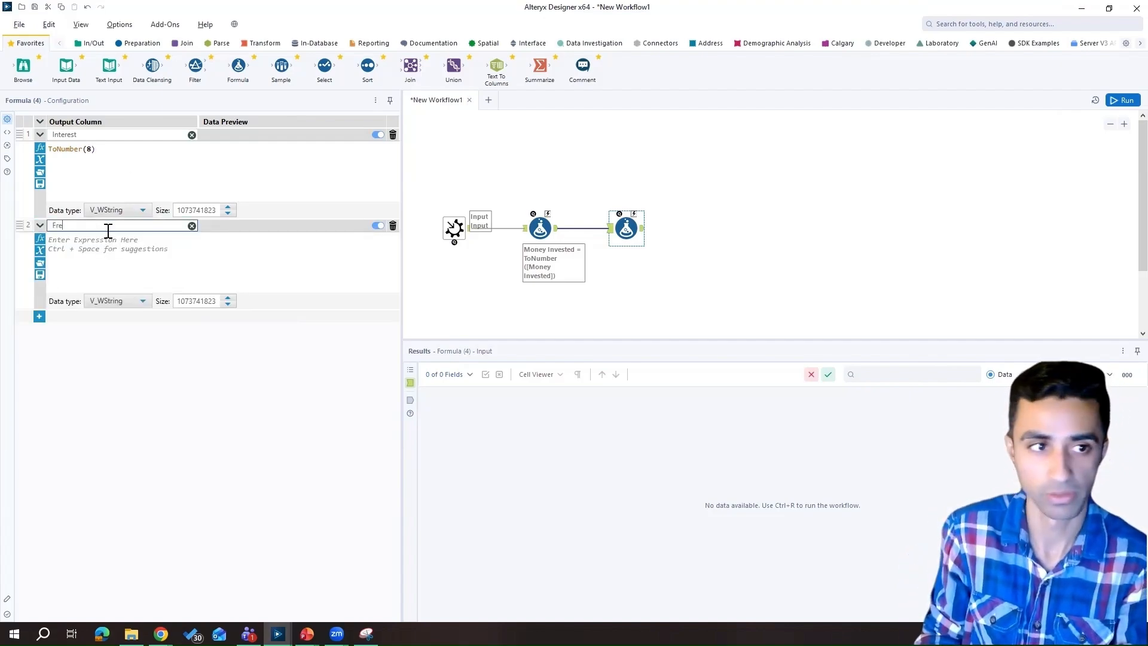
text(quwn)
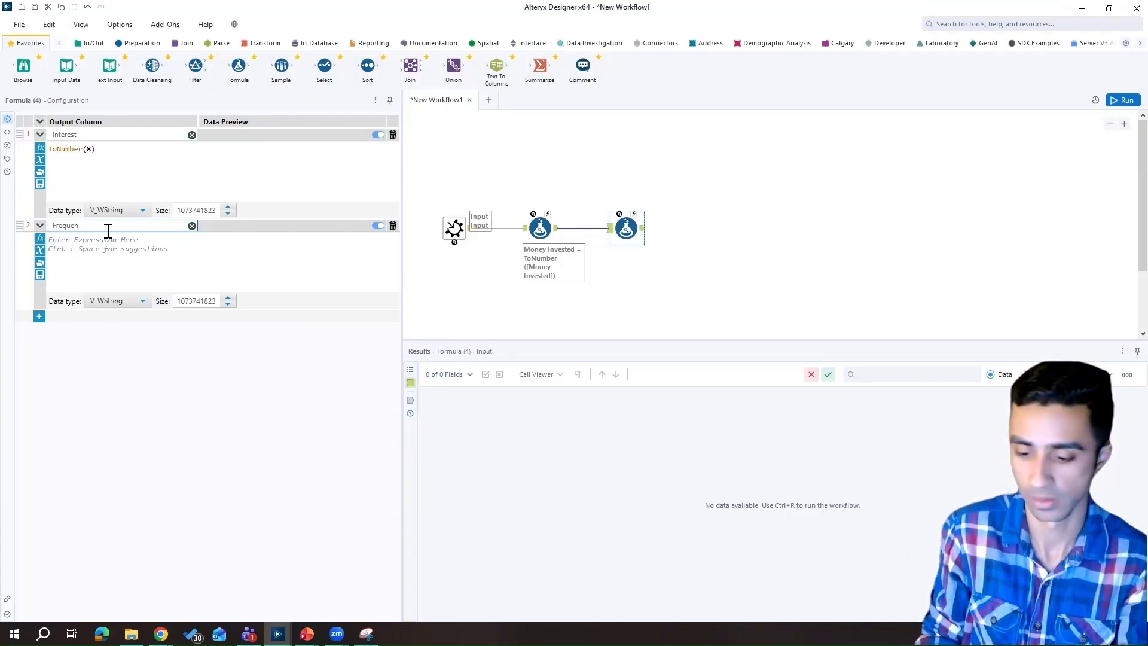
key(Tab)
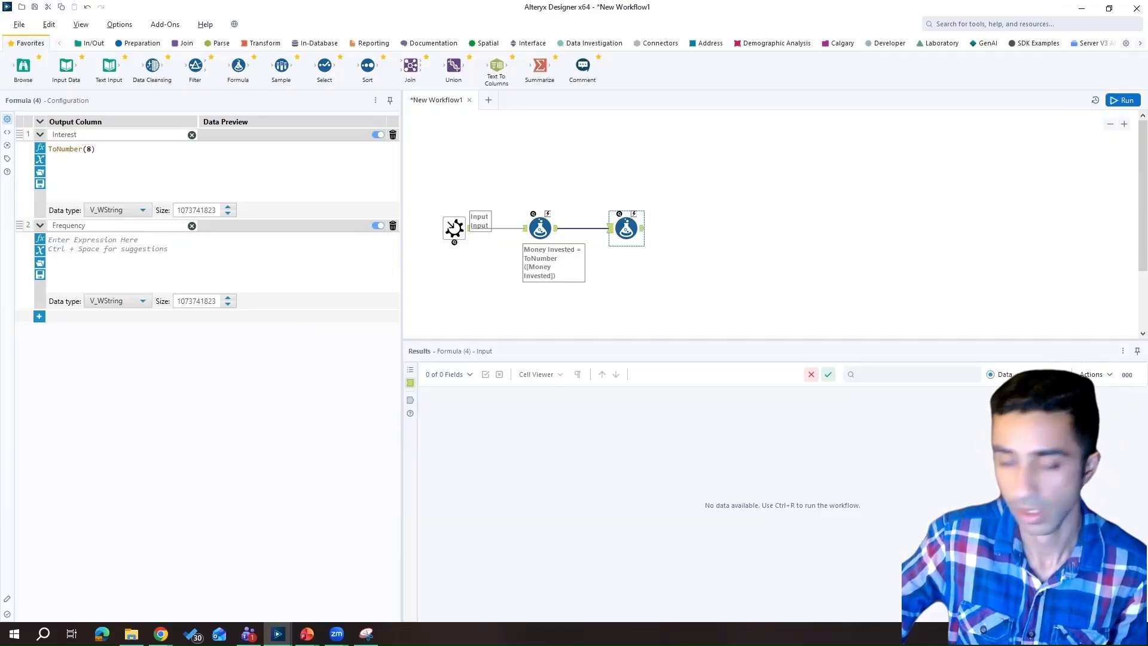
Check the annotated Quarterly Results in Snipping Tool, return to Alteryx Designer, and set the Frequency column's expression to "Quarterly"
click(366, 633)
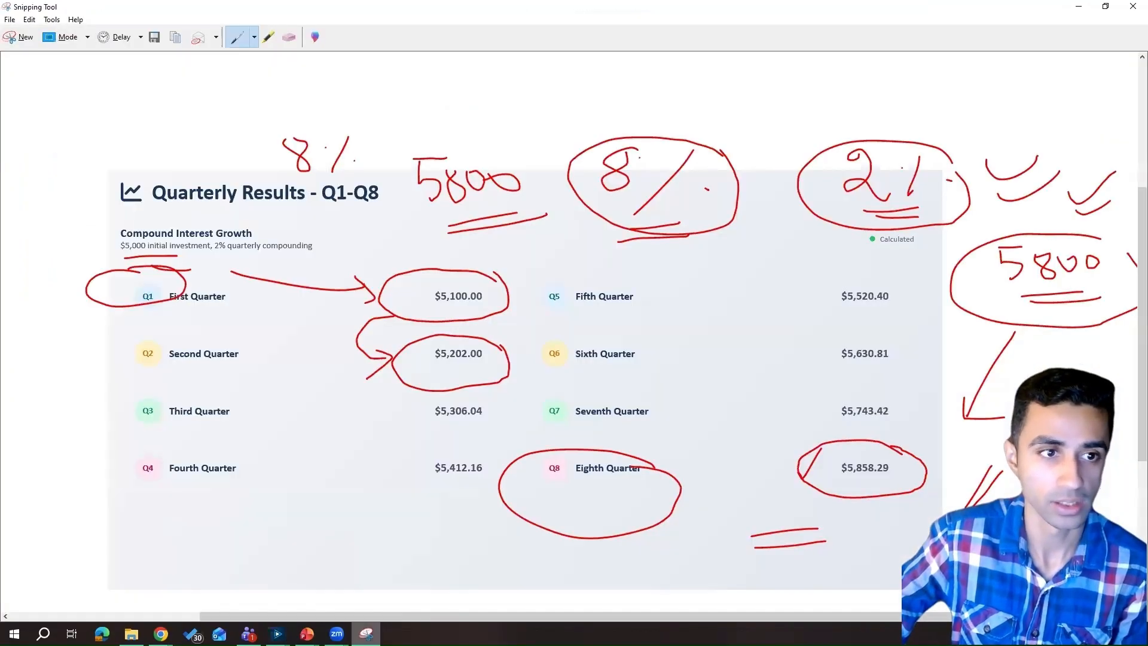
key(alt+Tab)
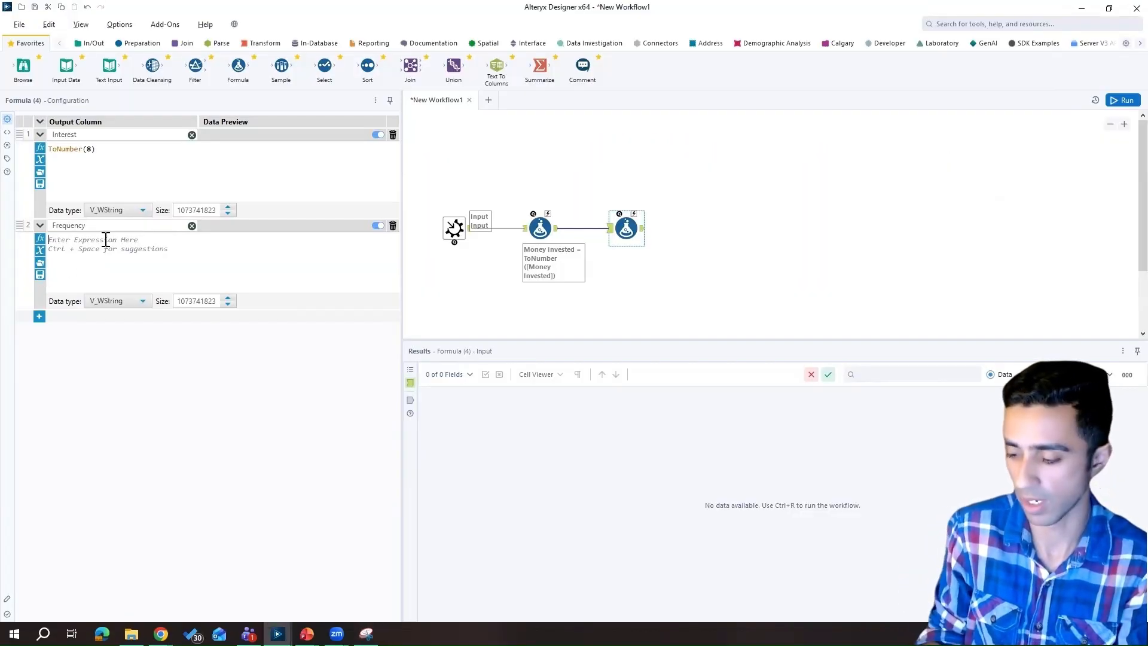
text("Quarter1)
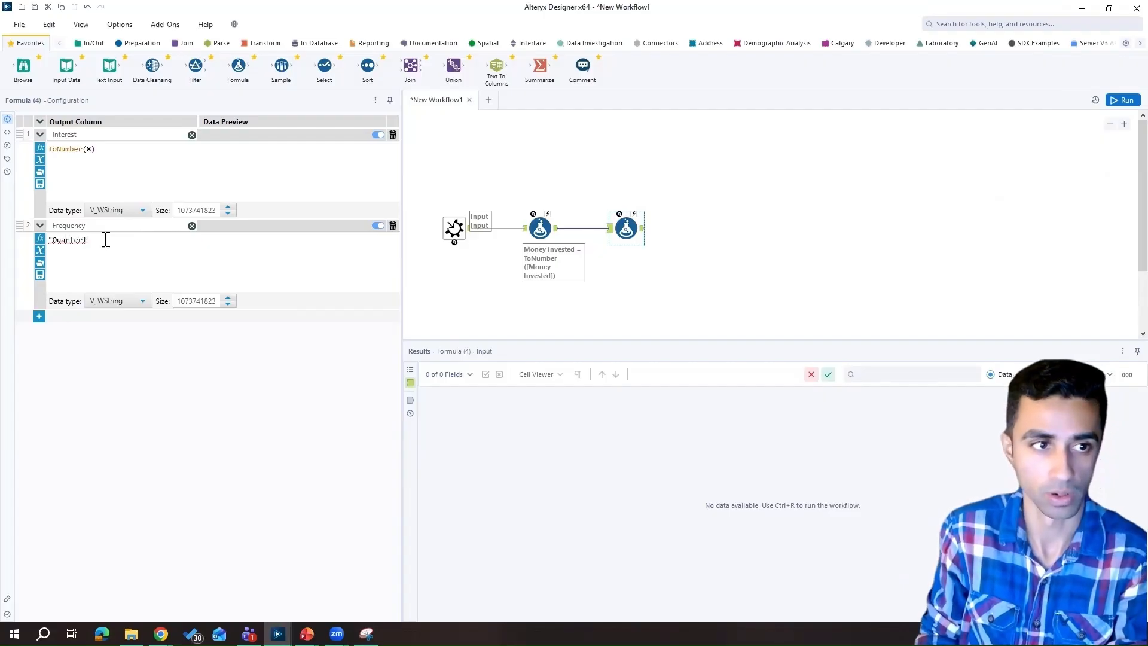
text(y")
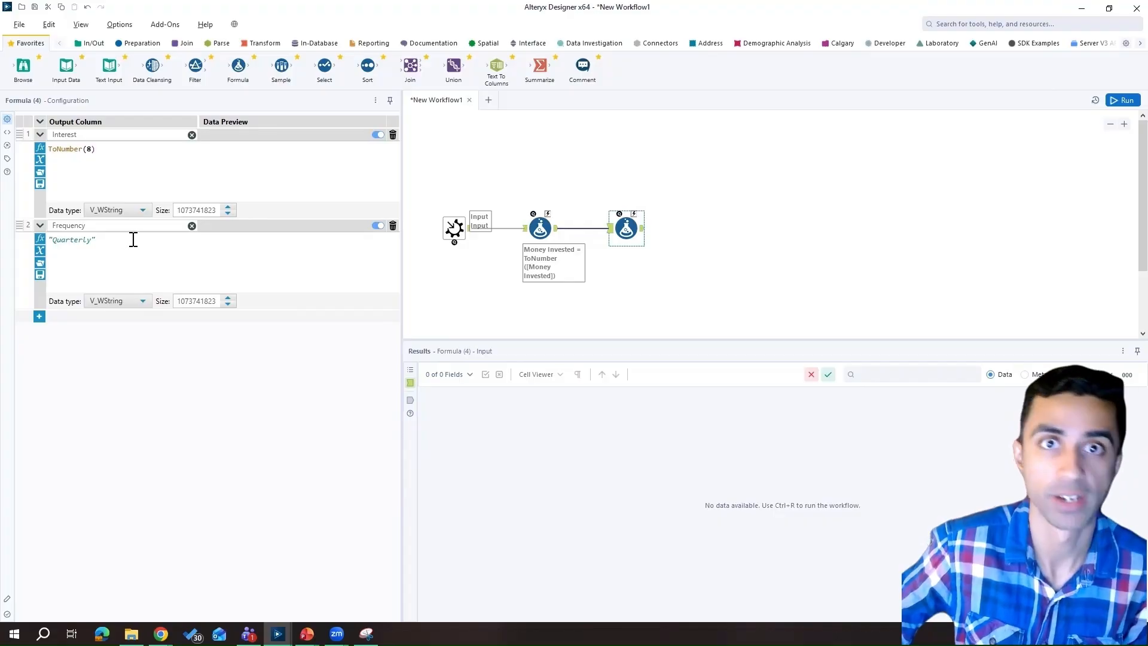
Add a third output column named Time Period to the Formula tool
click(38, 317)
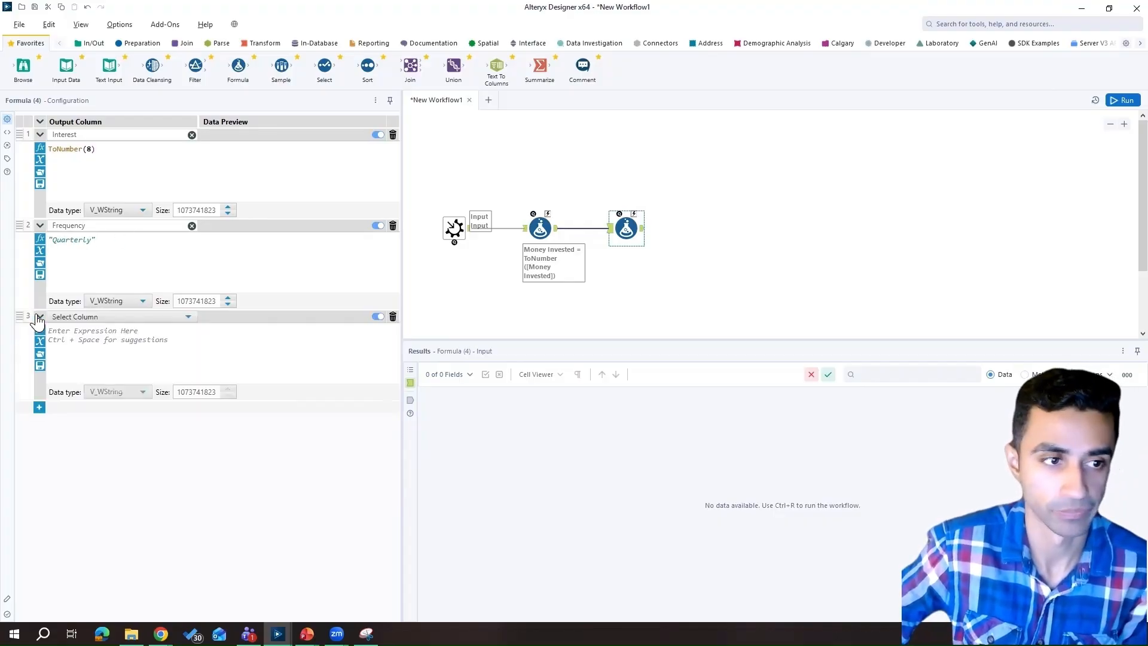
click(74, 322)
click(76, 333)
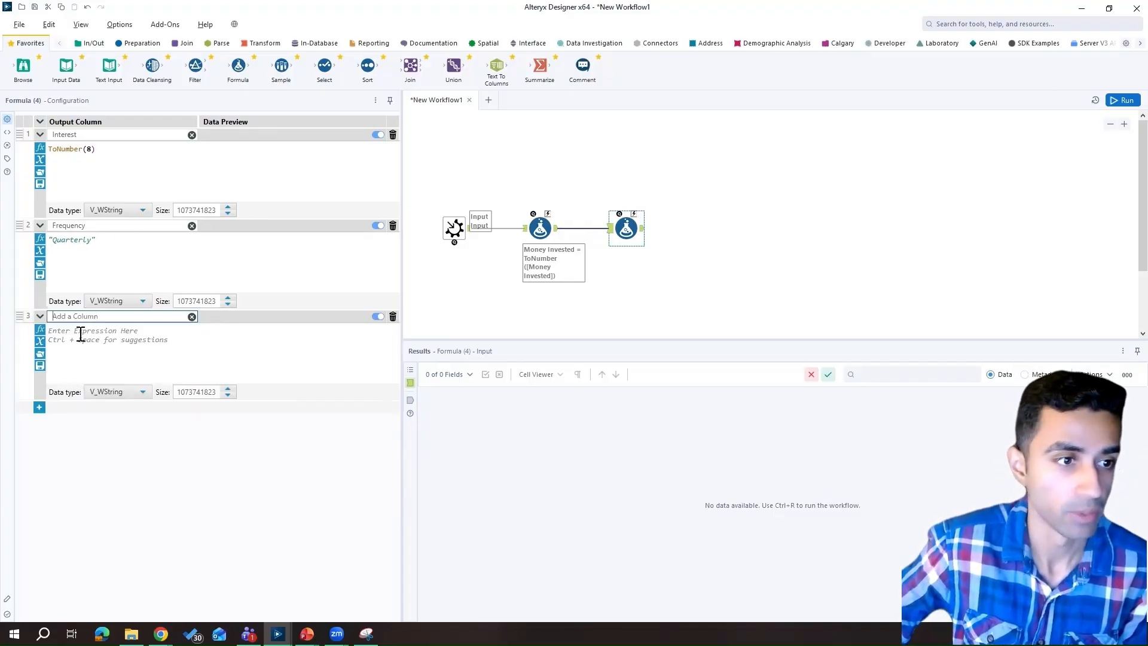
text(Time)
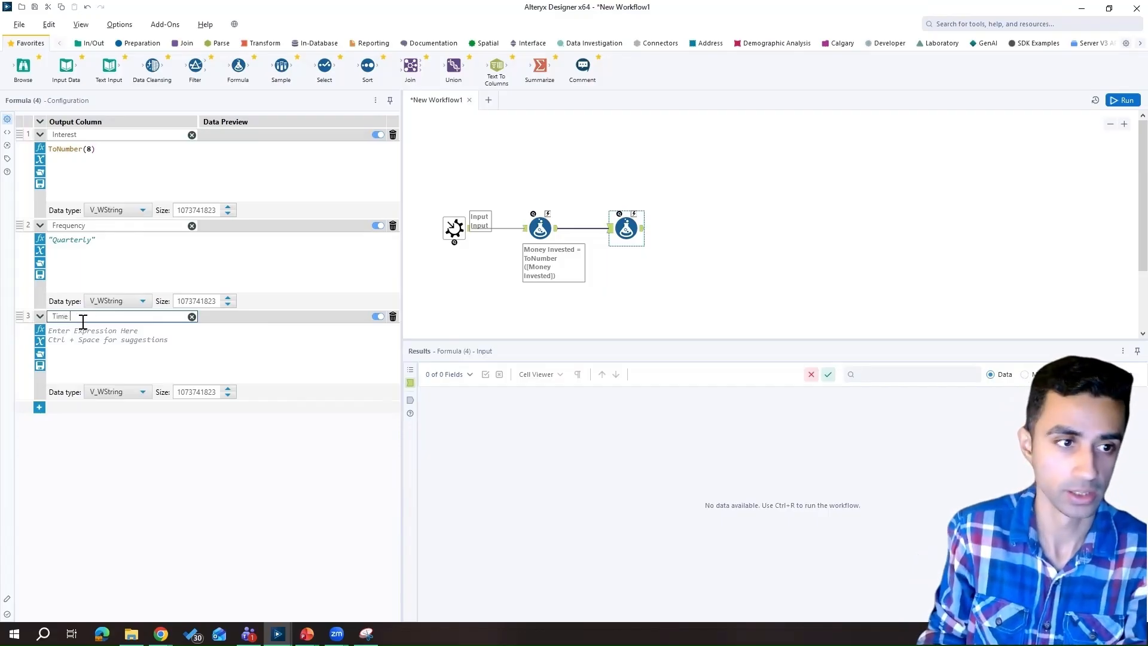
text( Period)
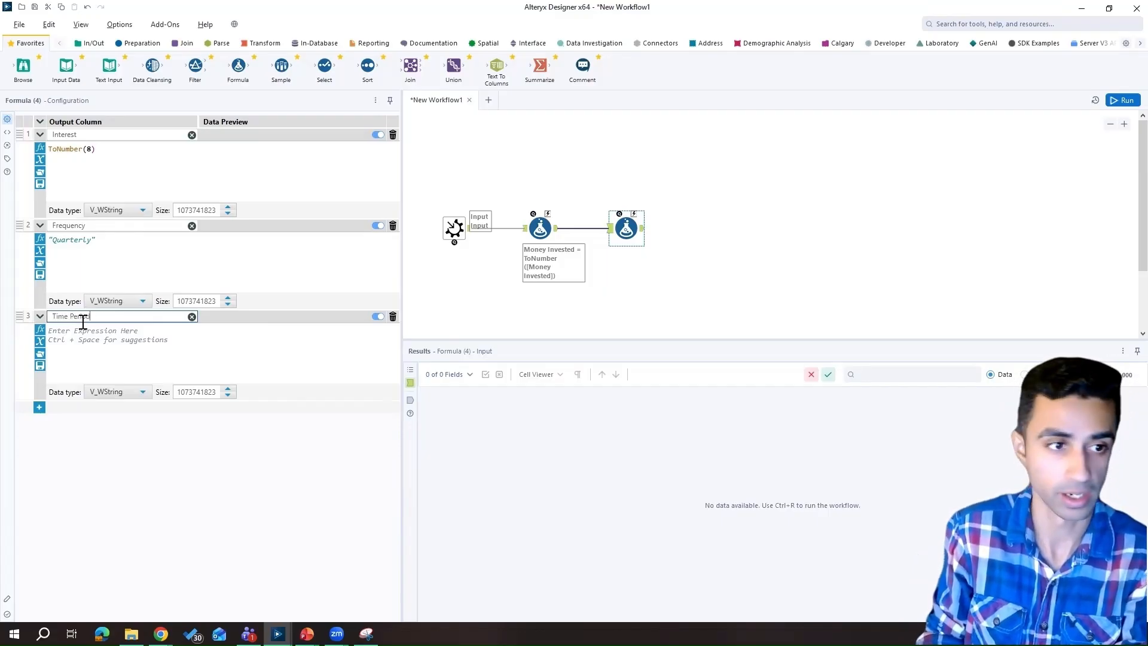
click(105, 338)
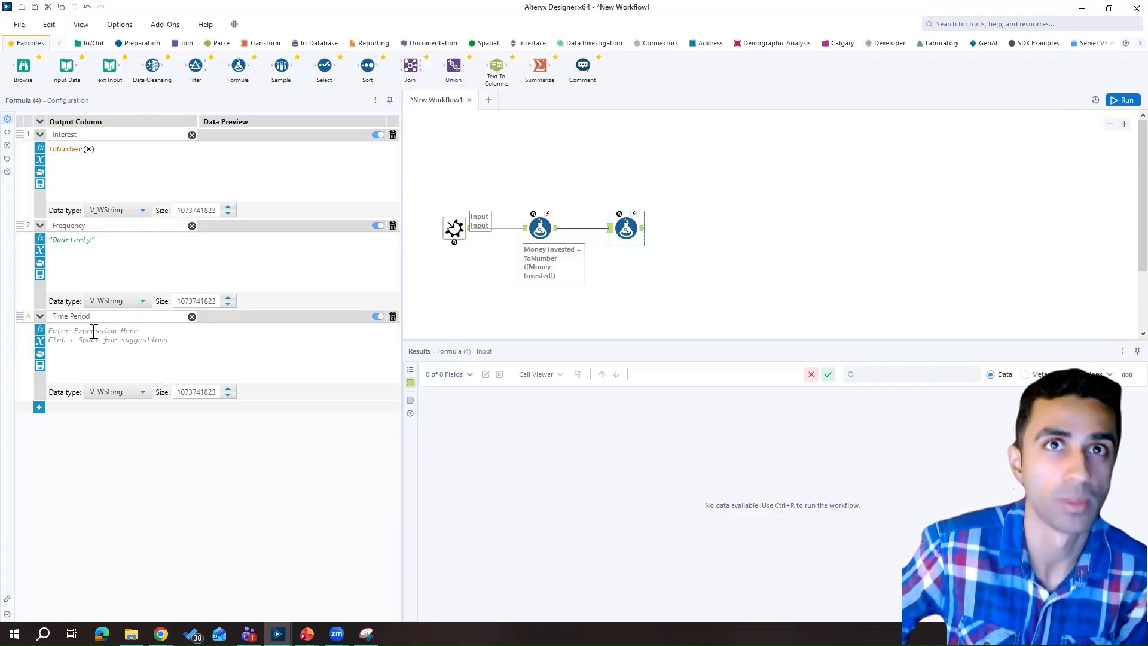
Switch to Snipping Tool, handwrite and circle 4, 1 and 12 above the Quarterly Results heading, and return to Alteryx Designer
click(365, 634)
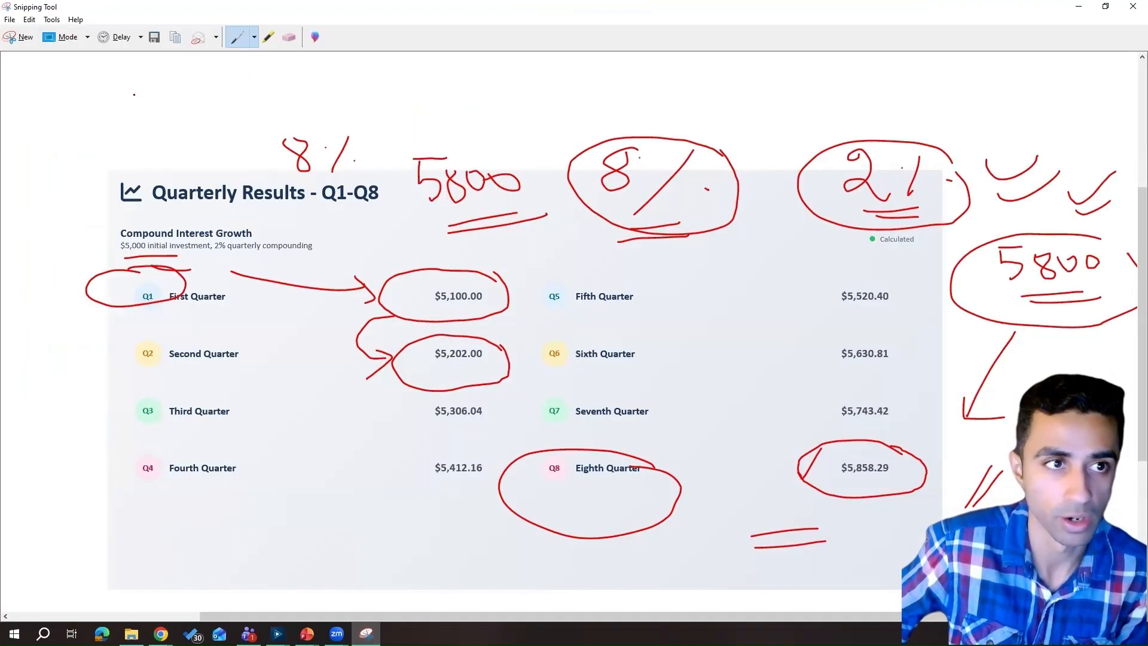
drag(133, 94, 172, 94)
mouse_move(154, 70)
mouse_down()
mouse_move(122, 98)
mouse_move(160, 117)
mouse_move(157, 63)
mouse_move(234, 60)
mouse_move(279, 85)
mouse_up()
scroll(160, 117, down, 1)
mouse_move(360, 81)
mouse_down()
mouse_move(375, 65)
mouse_move(378, 107)
mouse_up()
drag(363, 113, 397, 109)
mouse_move(381, 59)
mouse_down()
mouse_move(326, 128)
mouse_move(382, 60)
mouse_up()
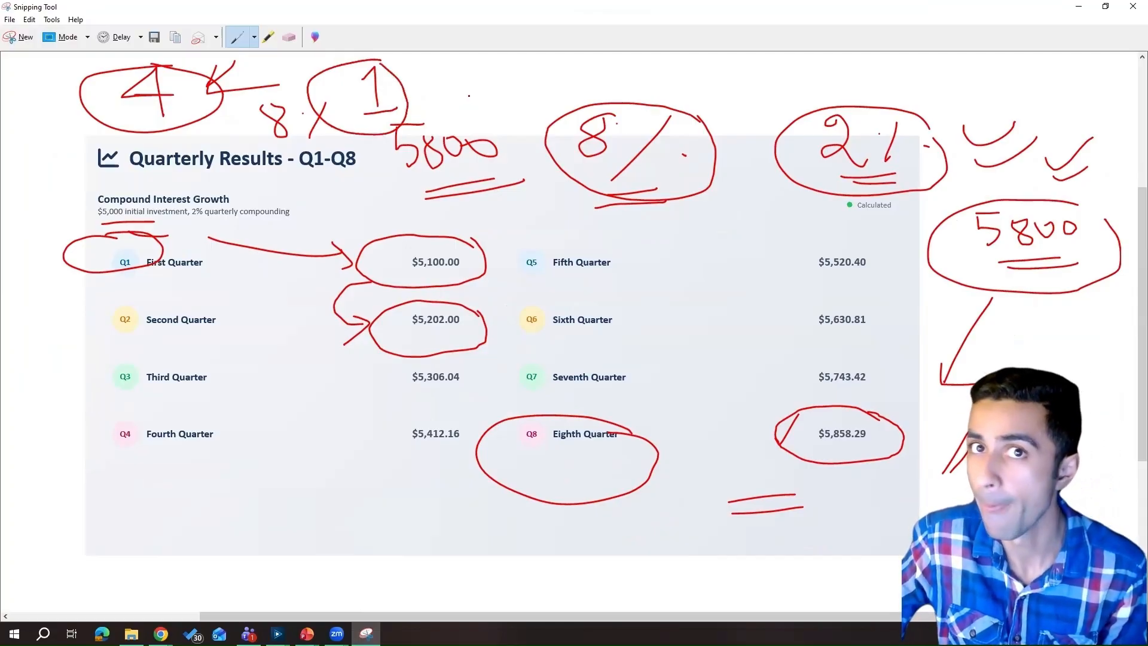
mouse_move(476, 76)
mouse_down()
mouse_move(476, 98)
mouse_move(536, 96)
mouse_up()
mouse_move(536, 71)
mouse_down()
mouse_move(442, 106)
mouse_move(540, 92)
mouse_up()
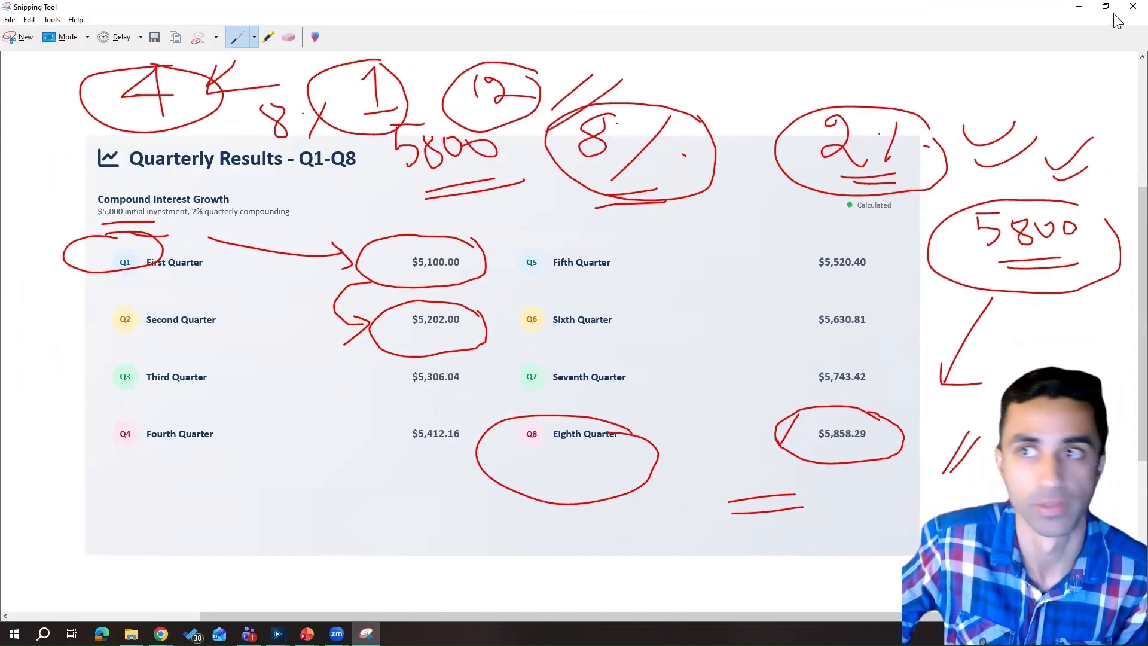
click(1079, 6)
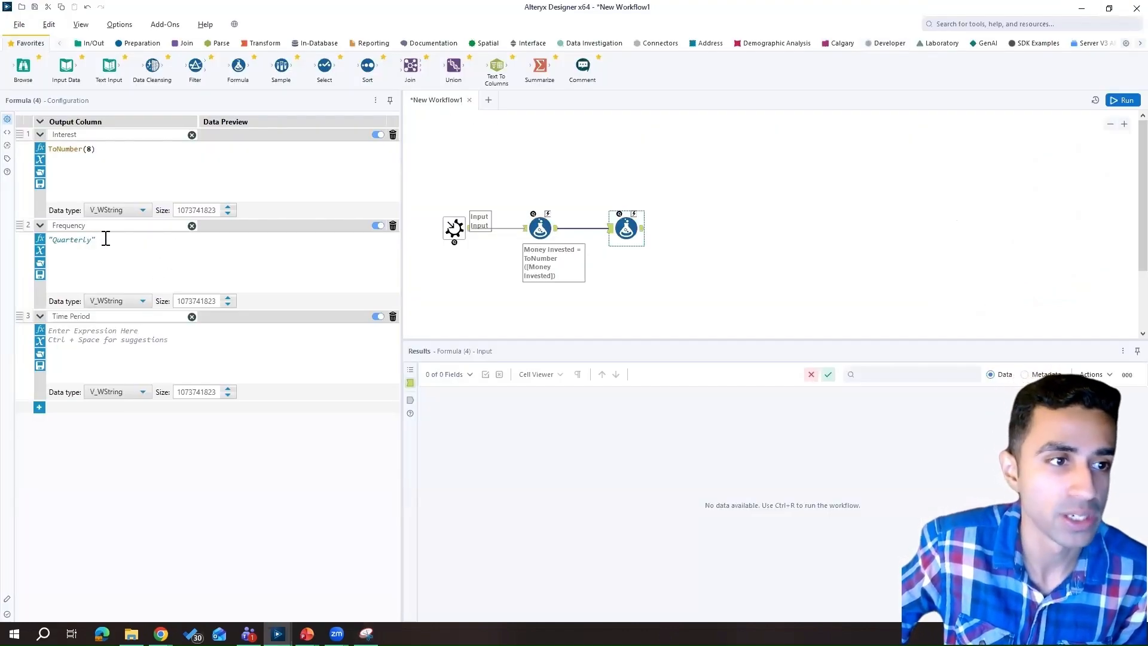
Set the Time Period expression to an IF statement on [Frequency] returning 1 for "Yearly", 4 for "Quarterly", 12 for "Monthly" and 0 otherwise
drag(105, 238, 52, 240)
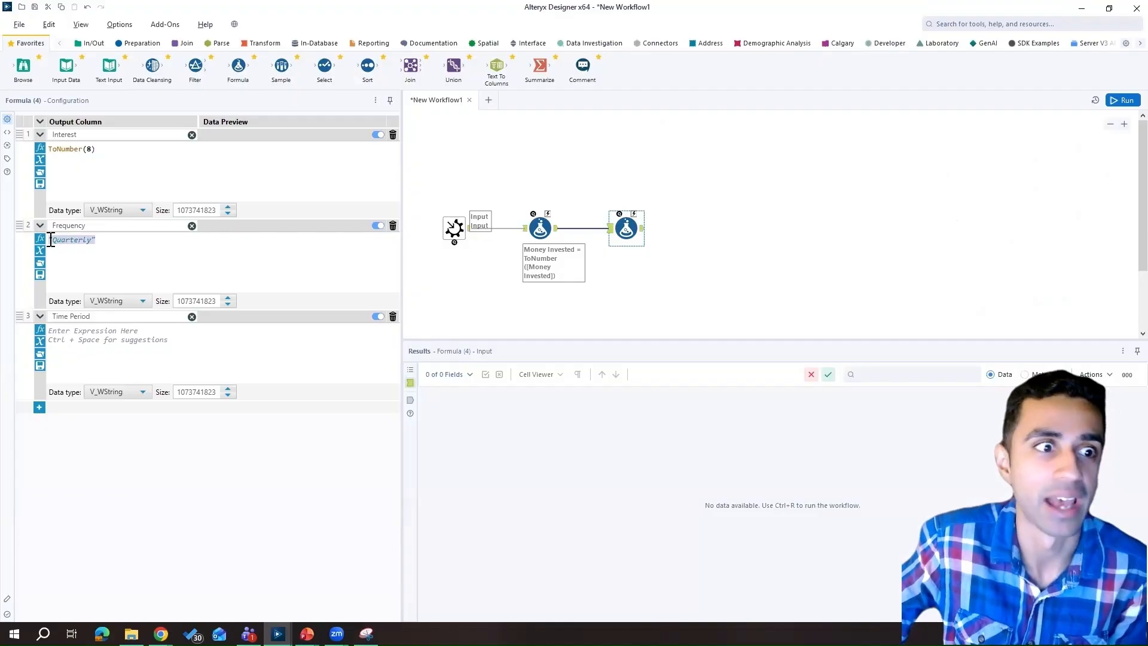
click(114, 240)
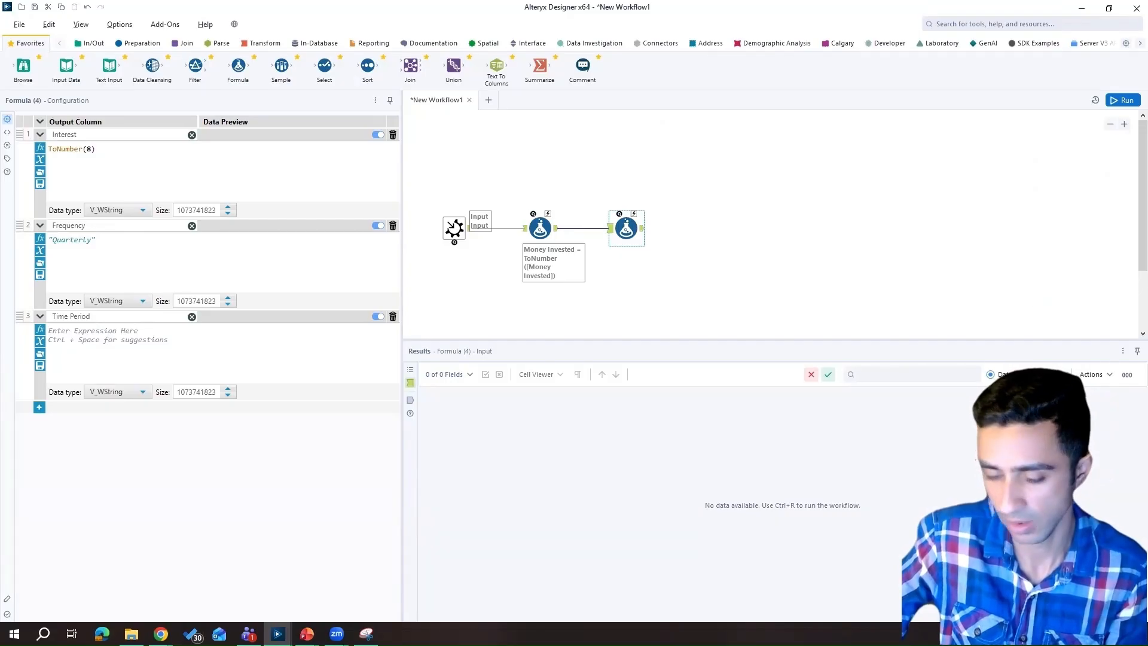
click(123, 339)
text(IF [Frequency]= "Yearly" THEN 1 ELSEIF [Frequency]="Quarterly" THEN 4 ELSEIF [Frequency]= "Monthly" THEN 12 ELSE 0 ENDIF)
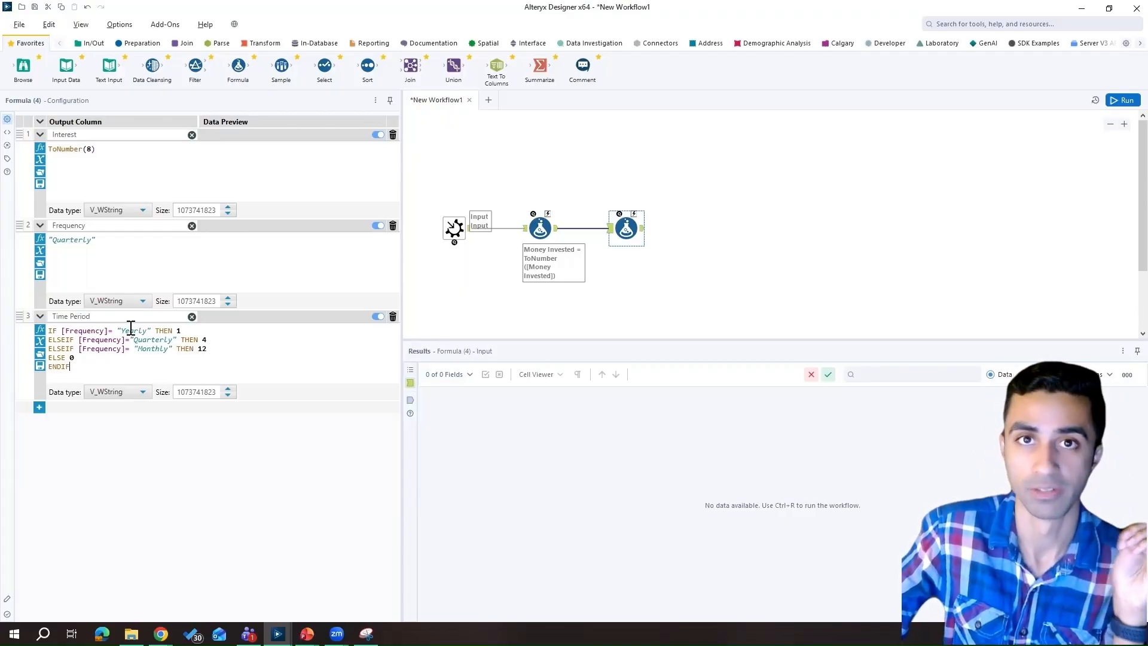
Add a fourth output column named Per Year Calculation to the Formula tool
click(39, 407)
click(120, 407)
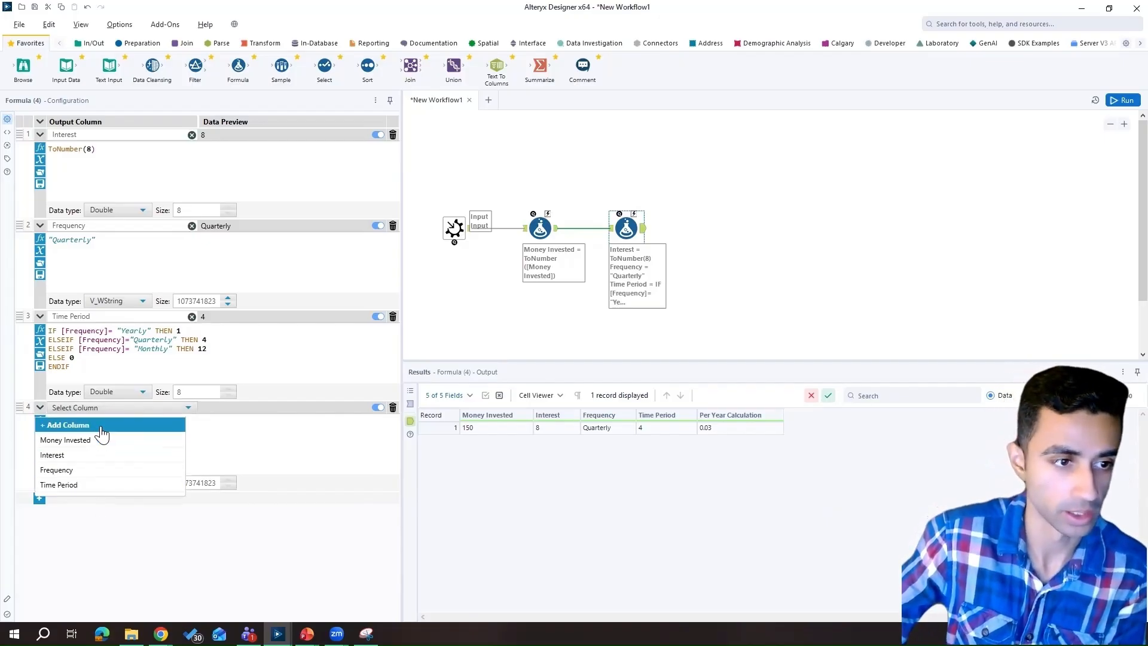
click(101, 425)
text(Per Year Calculation)
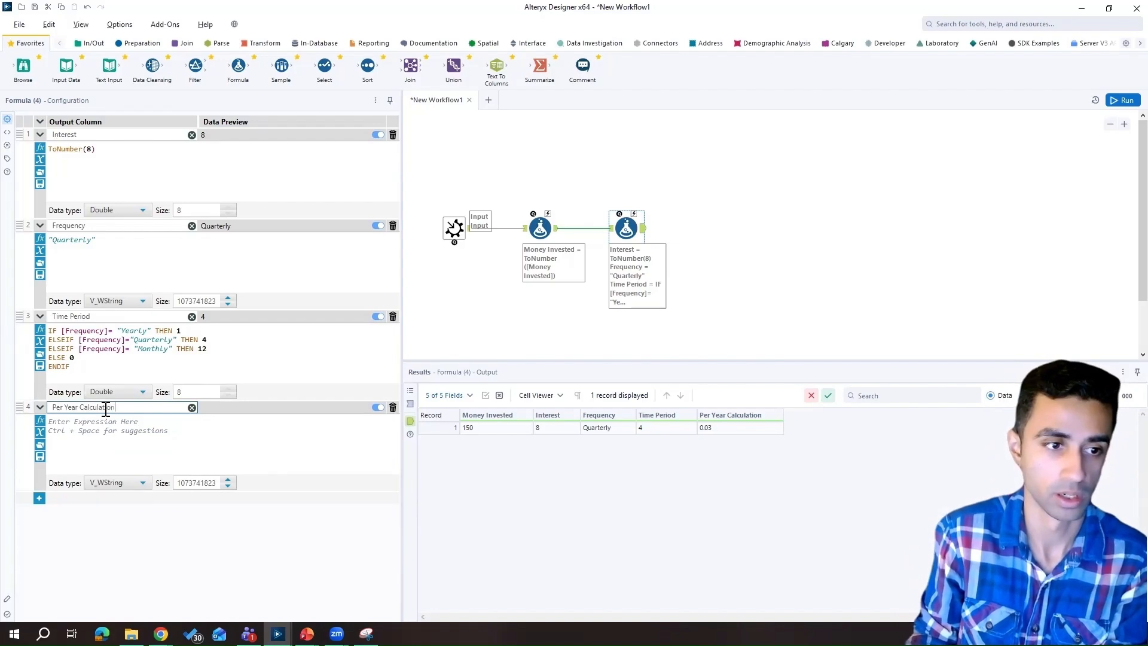
Set the Per Year Calculation expression to (1+([Interest]/[Time Period])/100), and highlight its interest-by-period division and the division by 100
click(106, 426)
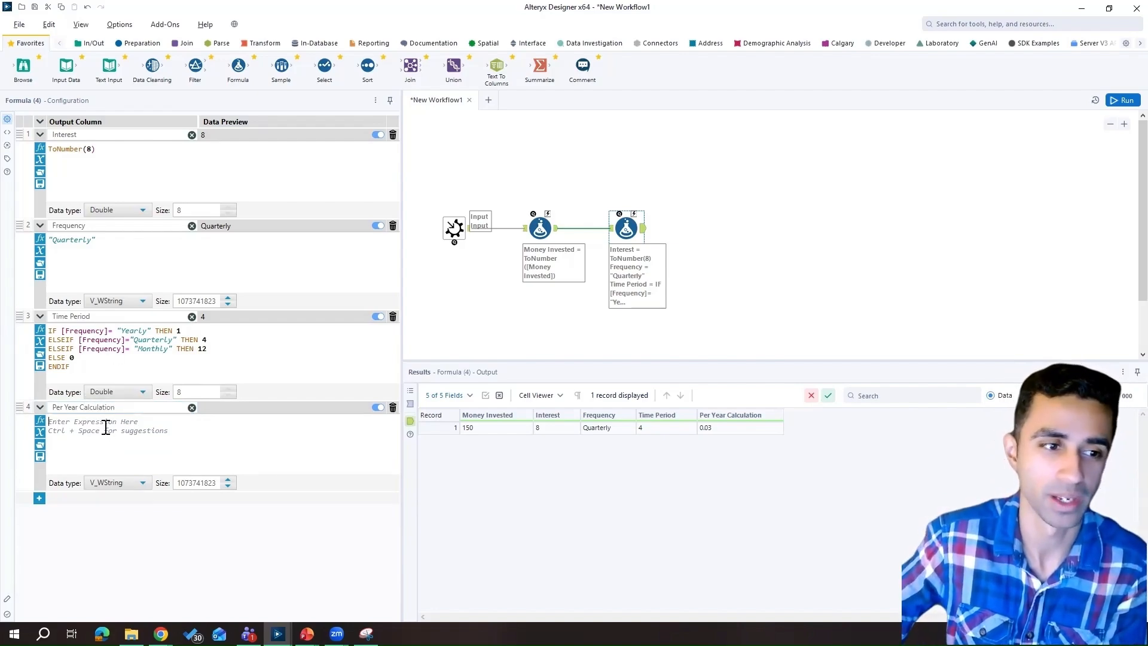
click(100, 407)
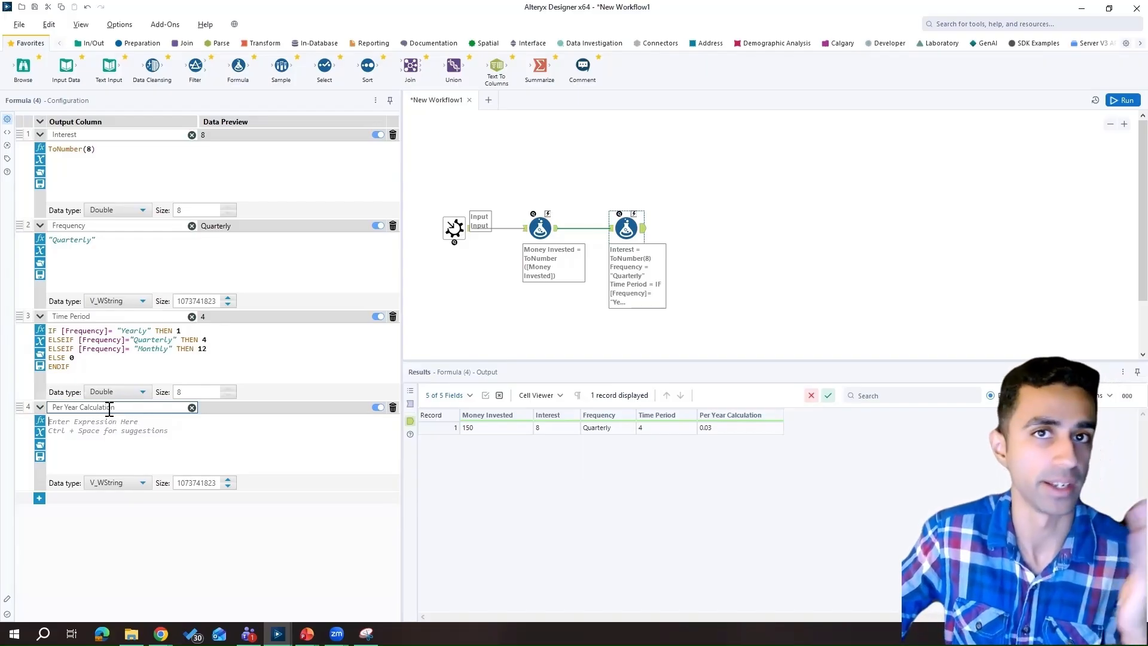
click(123, 426)
text((1+([Interest]/[Time Period])/100))
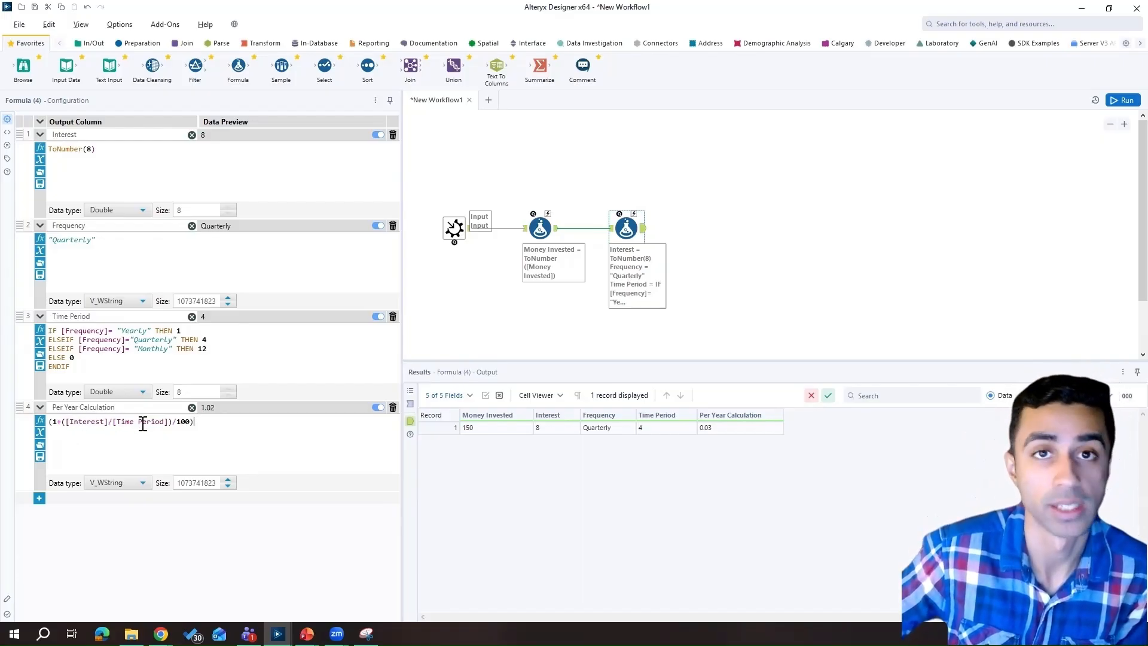
drag(67, 424, 165, 424)
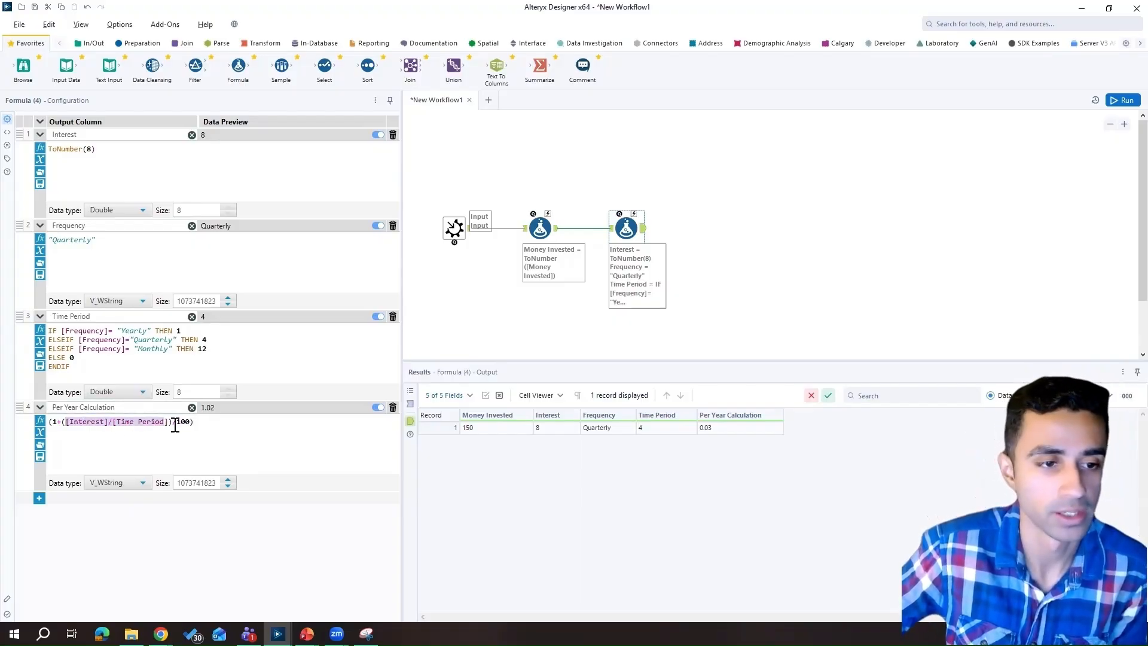
drag(173, 423, 186, 424)
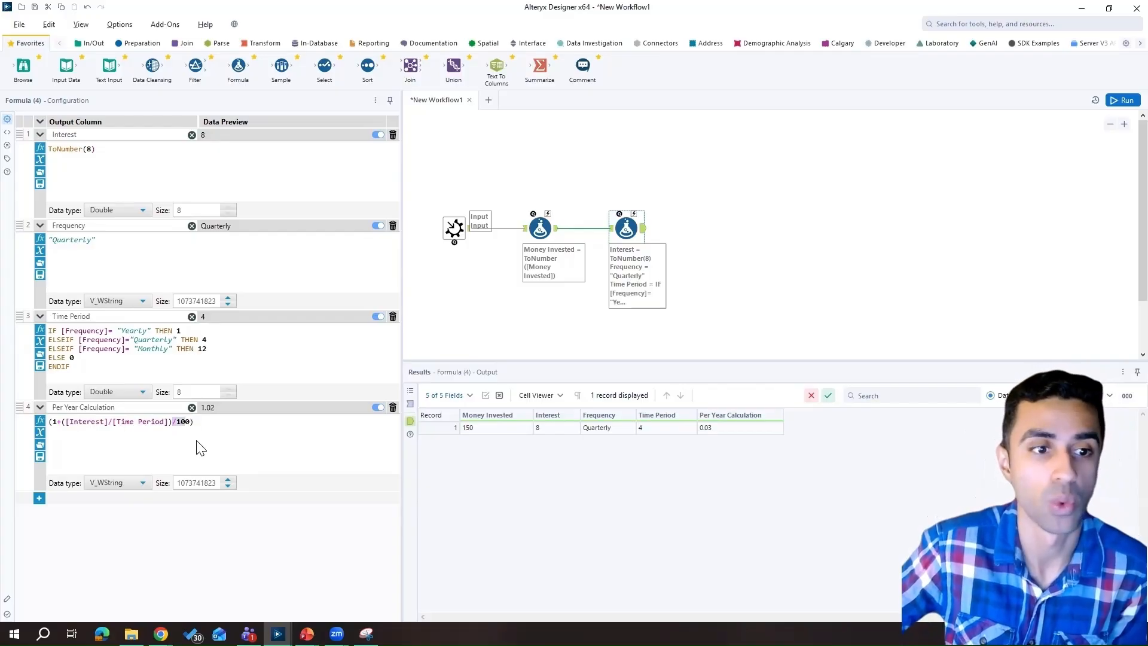
click(216, 437)
Switch to Snipping Tool and erase the circles and arrows around the first and second quarter rows
click(366, 633)
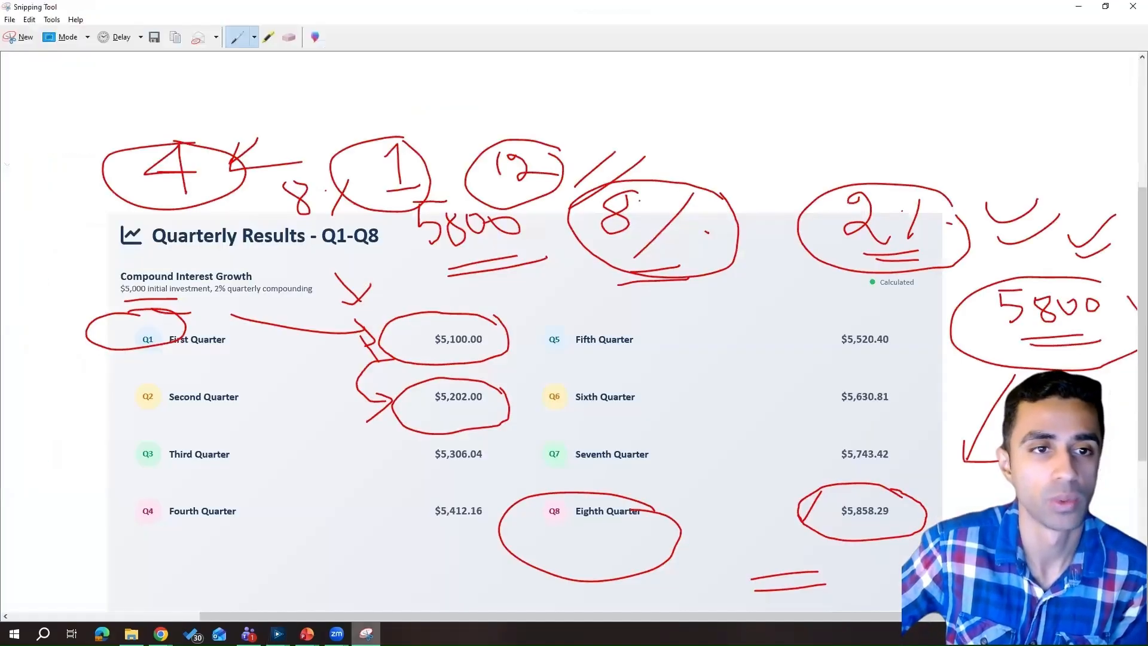
click(270, 37)
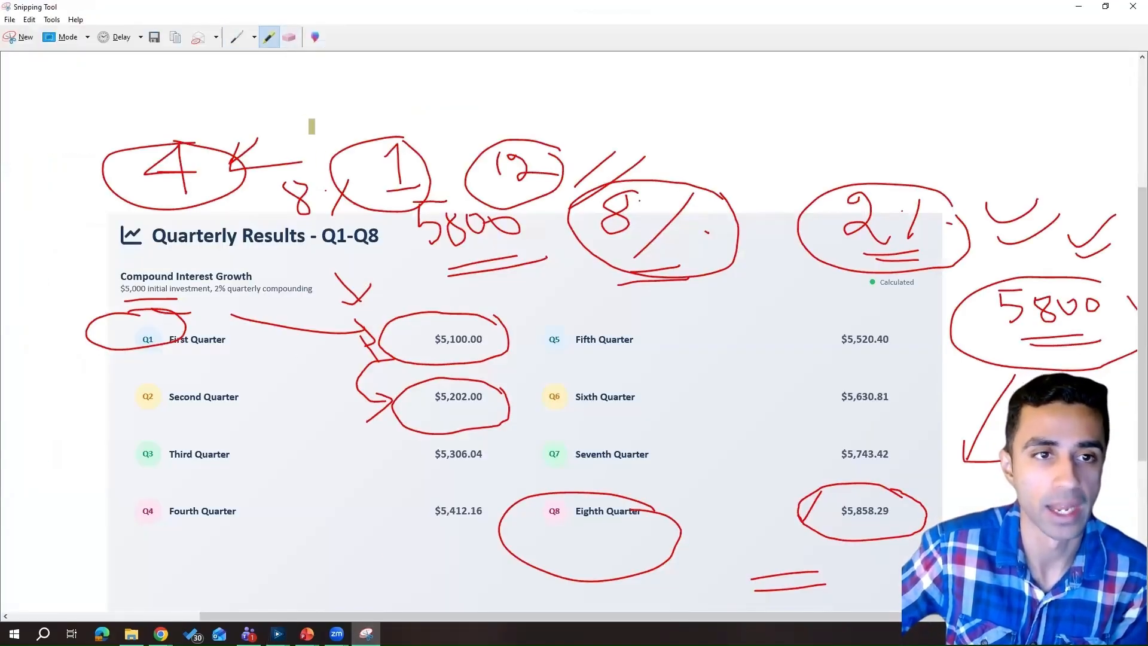
click(282, 39)
drag(448, 313, 484, 365)
mouse_move(410, 263)
mouse_down()
mouse_move(457, 296)
mouse_move(346, 289)
mouse_move(329, 213)
mouse_move(42, 237)
mouse_up()
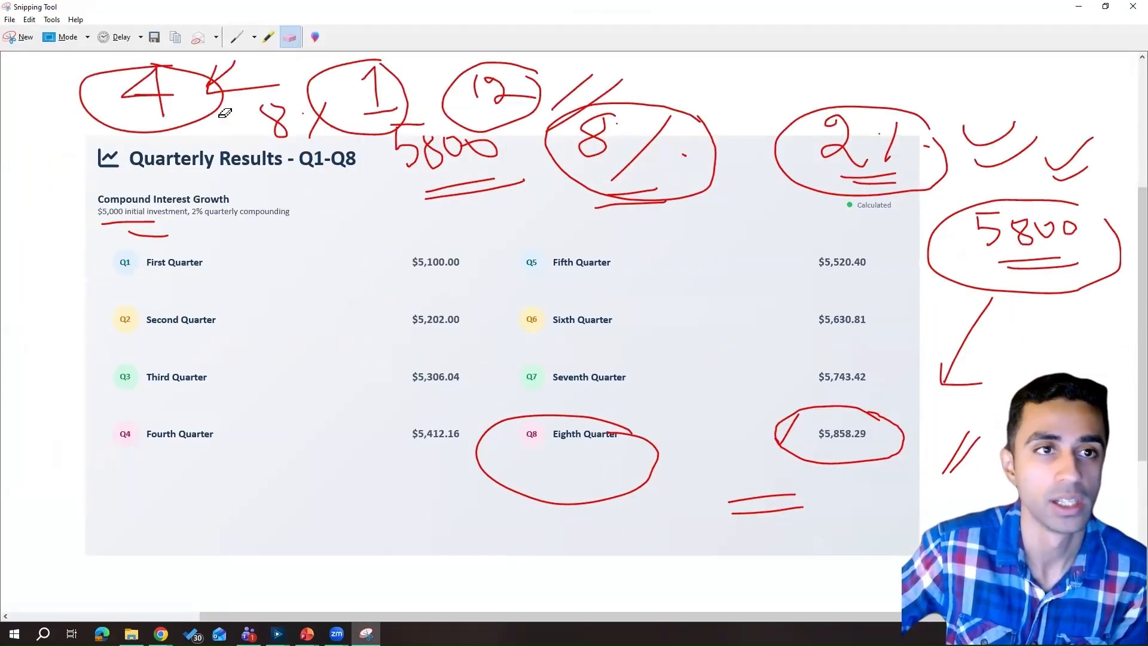
Handwrite 5K x 1.02 beside First Quarter with the pen, underline the multiplier, circle the calculation and mark it with two slashes
click(253, 41)
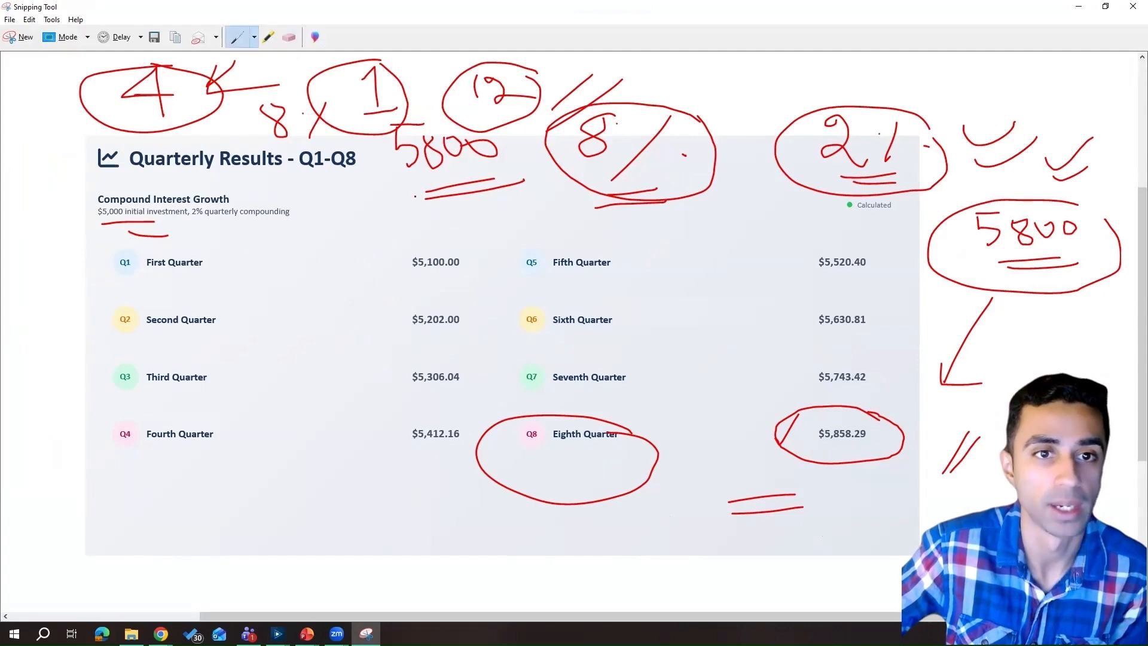
mouse_move(229, 246)
mouse_down()
mouse_move(237, 273)
mouse_move(261, 272)
mouse_up()
mouse_move(290, 243)
mouse_down()
mouse_move(274, 260)
mouse_move(305, 267)
mouse_up()
mouse_move(335, 240)
mouse_down()
mouse_move(321, 266)
mouse_move(352, 270)
mouse_up()
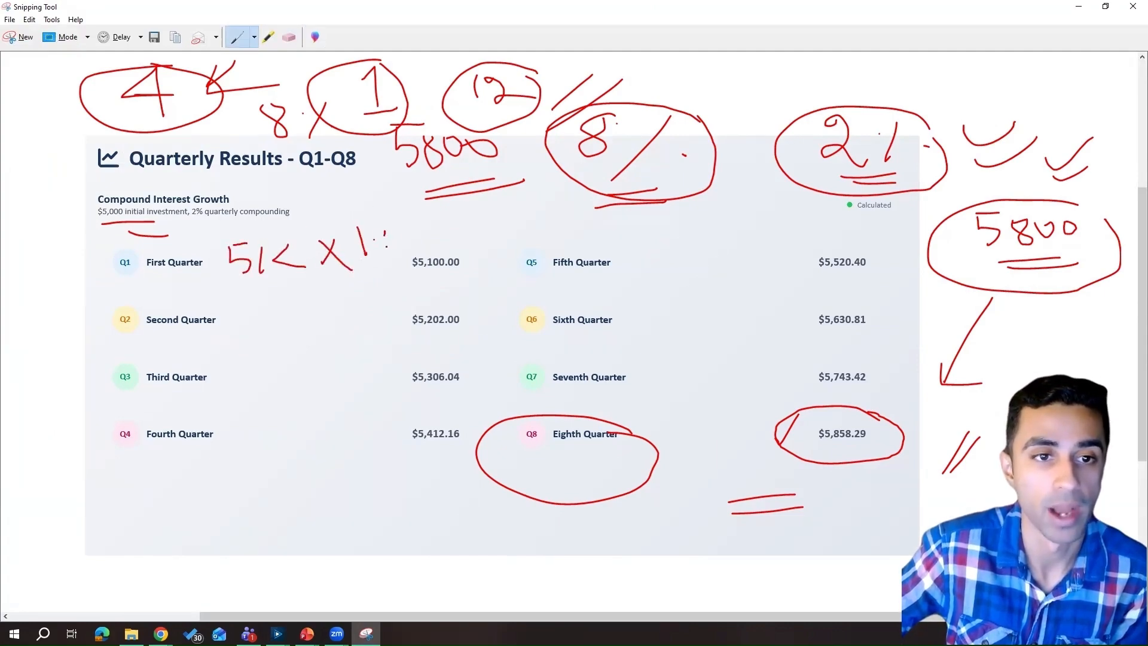
drag(393, 231, 433, 244)
drag(312, 277, 424, 269)
drag(282, 207, 465, 228)
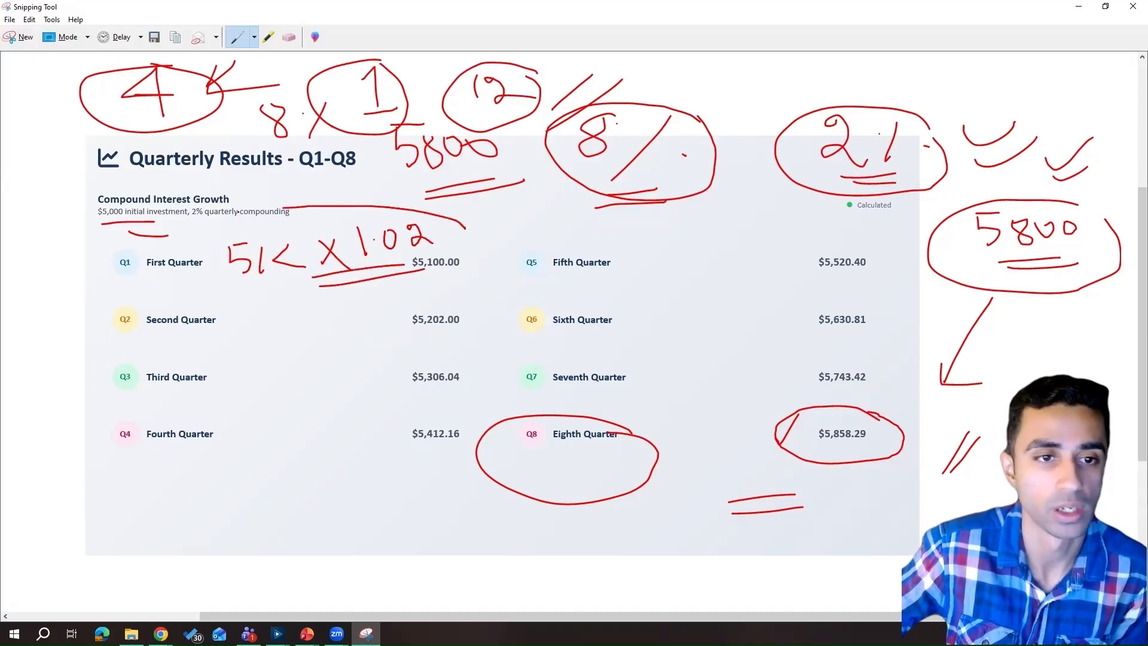
mouse_move(238, 211)
mouse_down()
mouse_move(413, 315)
mouse_move(428, 231)
mouse_up()
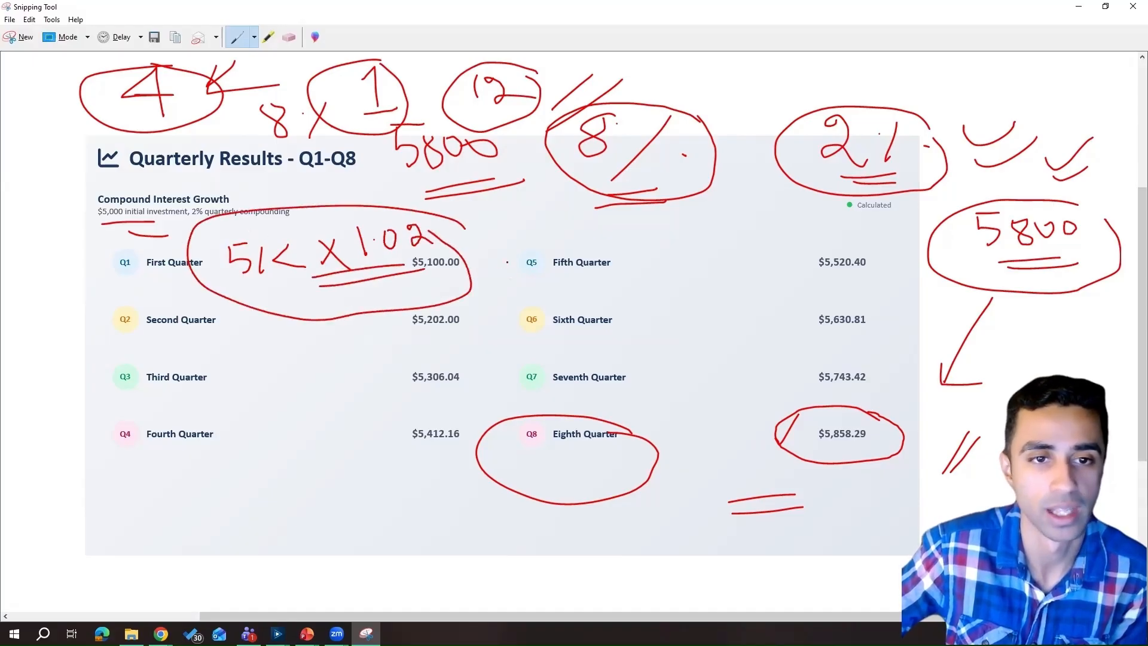
drag(508, 261, 476, 292)
drag(535, 272, 473, 315)
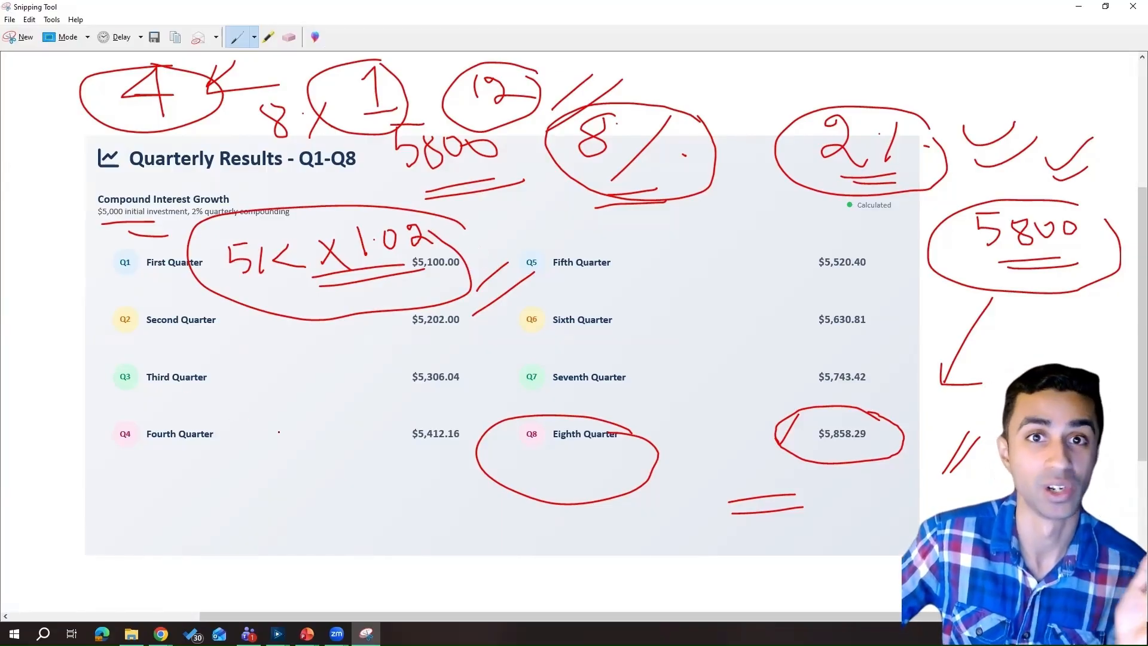
Circle and tick the Fourth Quarter amount with the pen, and draw arcs linking the First through Fourth Quarter rows
mouse_move(464, 414)
mouse_down()
mouse_move(364, 416)
mouse_move(465, 459)
mouse_move(440, 408)
mouse_move(483, 418)
mouse_move(522, 389)
mouse_up()
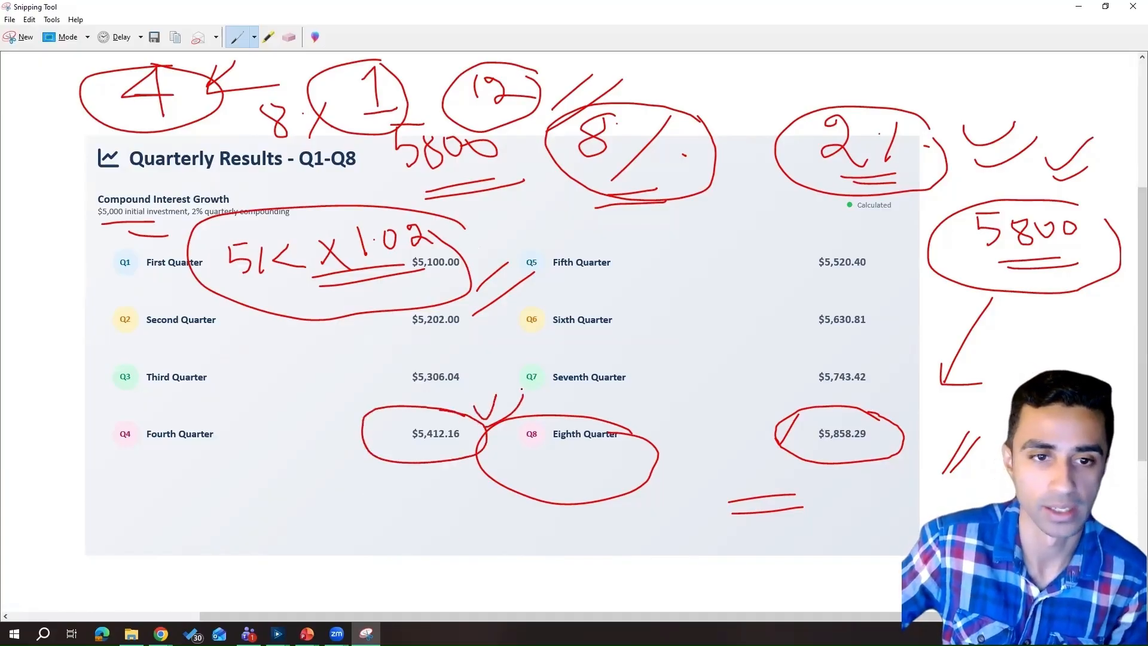
mouse_move(103, 260)
mouse_down()
mouse_move(77, 280)
mouse_move(110, 310)
mouse_move(90, 374)
mouse_move(53, 426)
mouse_move(108, 447)
mouse_up()
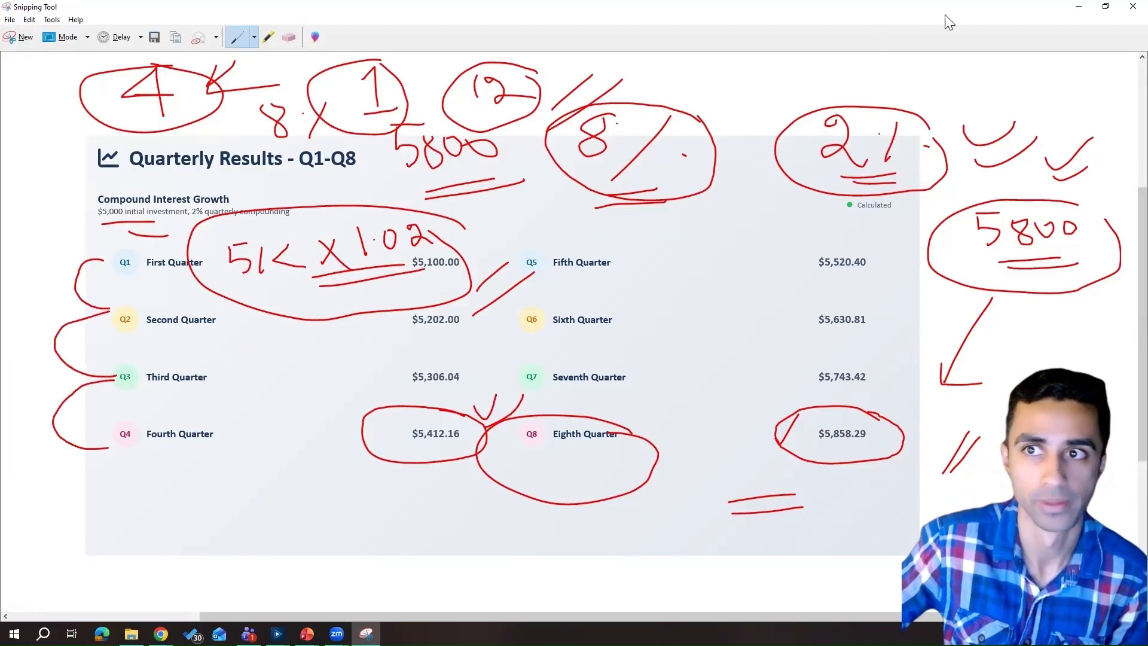
Switch to Alteryx Designer and add a fifth expression for the existing Money Invested column, entering [Money Invested]([Per Year Calculation]
click(1078, 7)
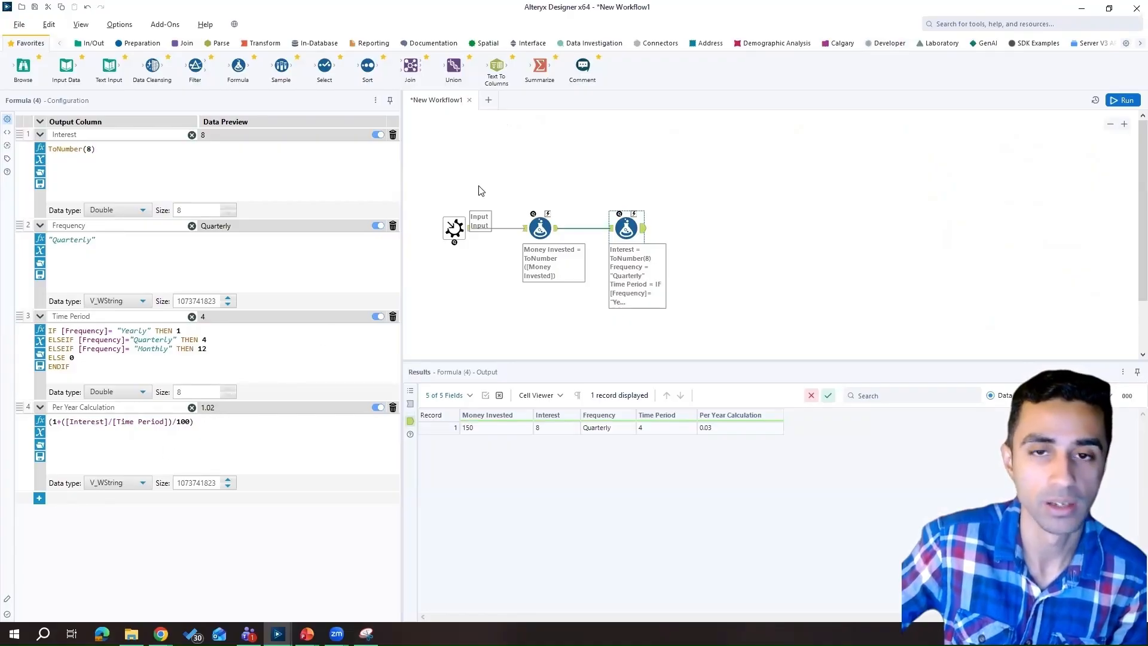
click(39, 497)
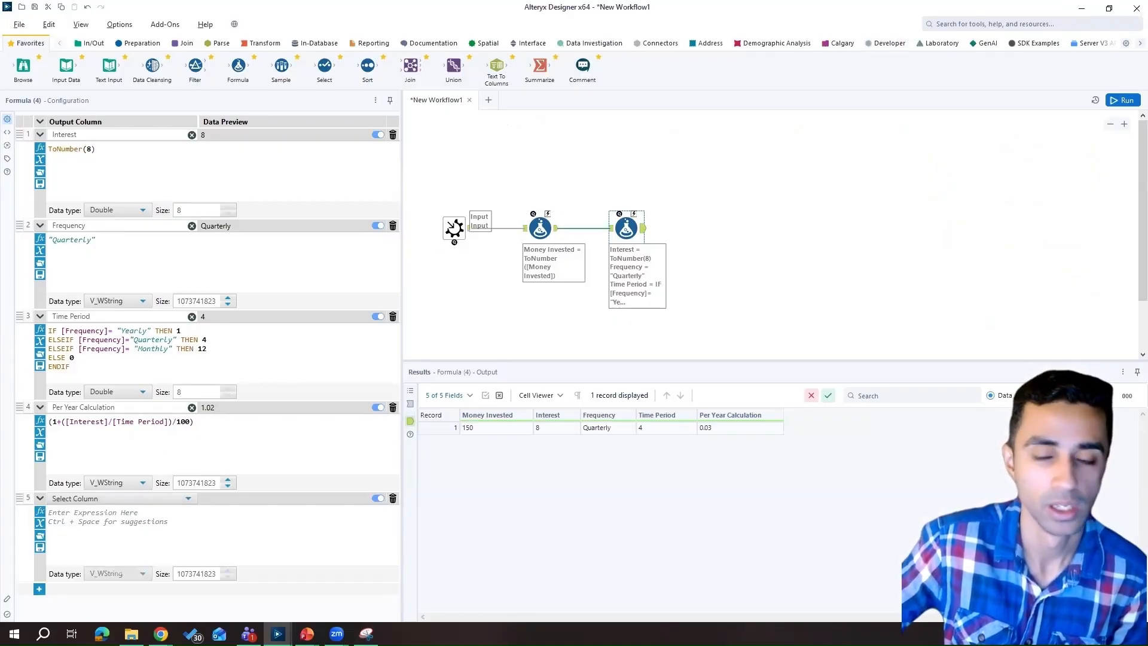
click(136, 501)
click(101, 526)
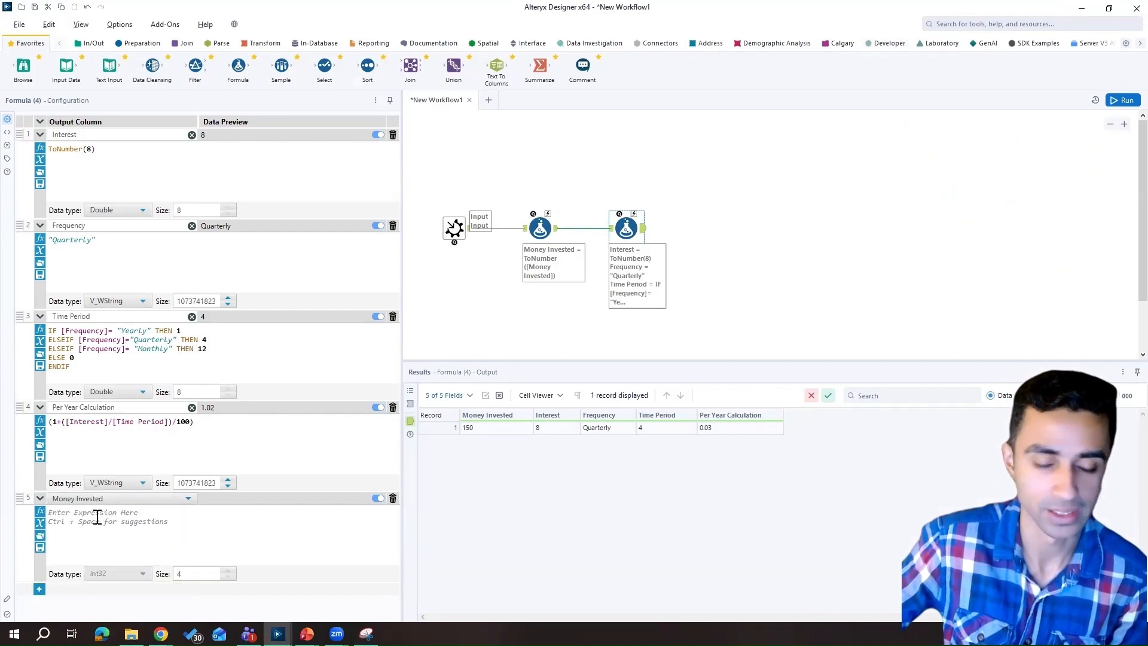
text([Money Invested]()
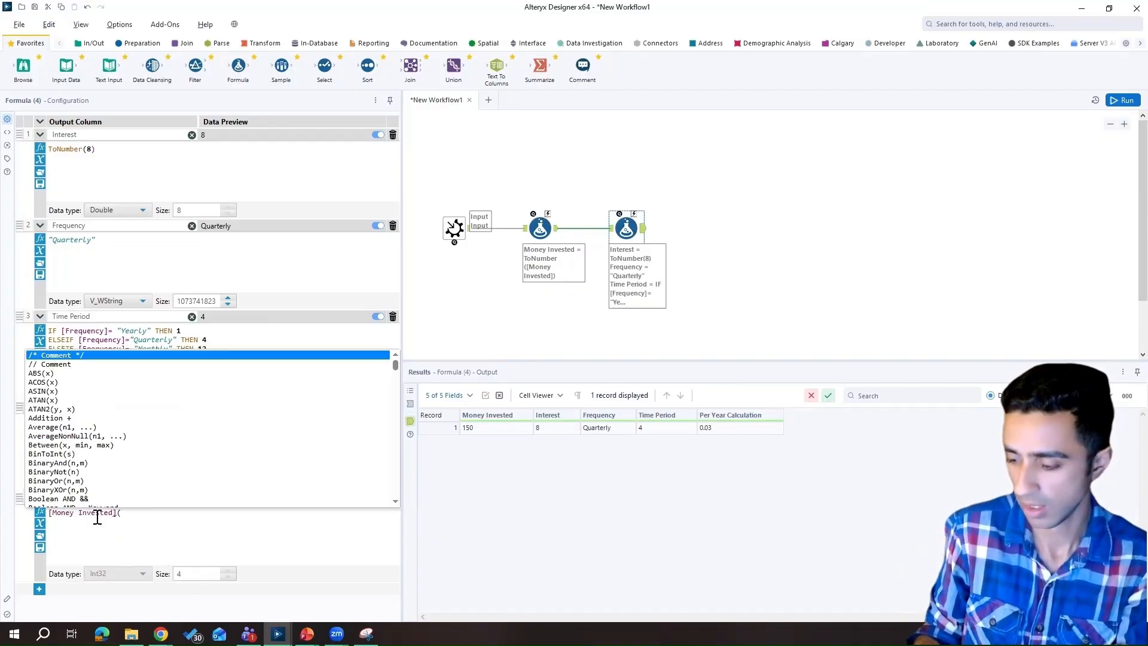
text([Per Year Calculation])
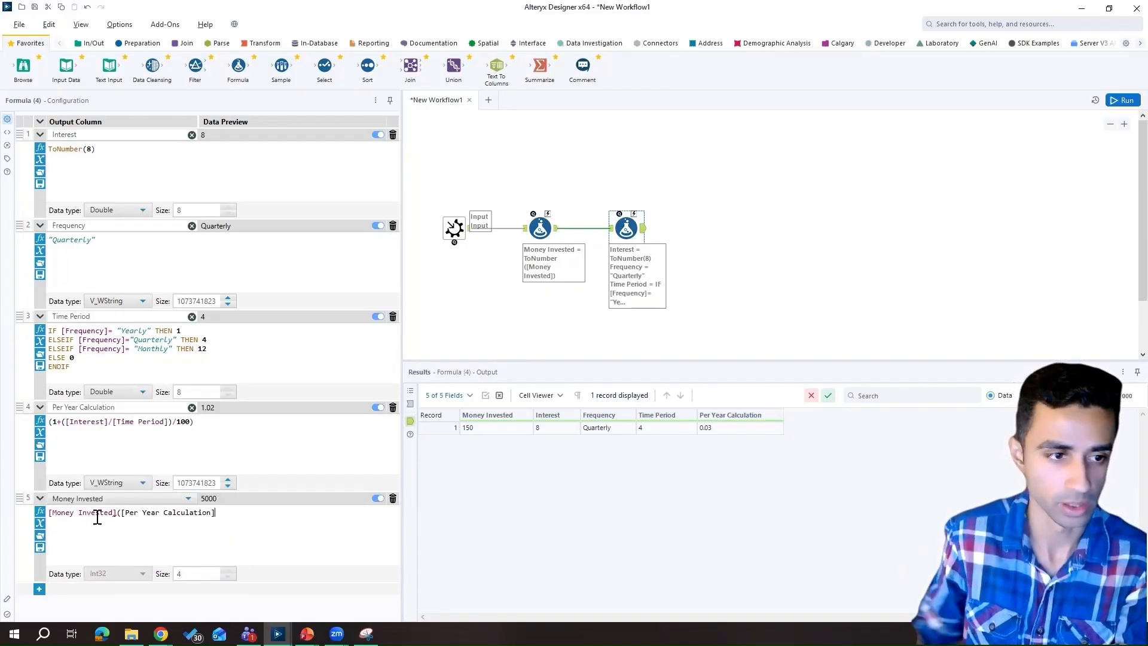
Set Per Year Calculation's data type to Double and correct the Money Invested expression to ([Money Invested])*[Per Year Calculation]
click(119, 483)
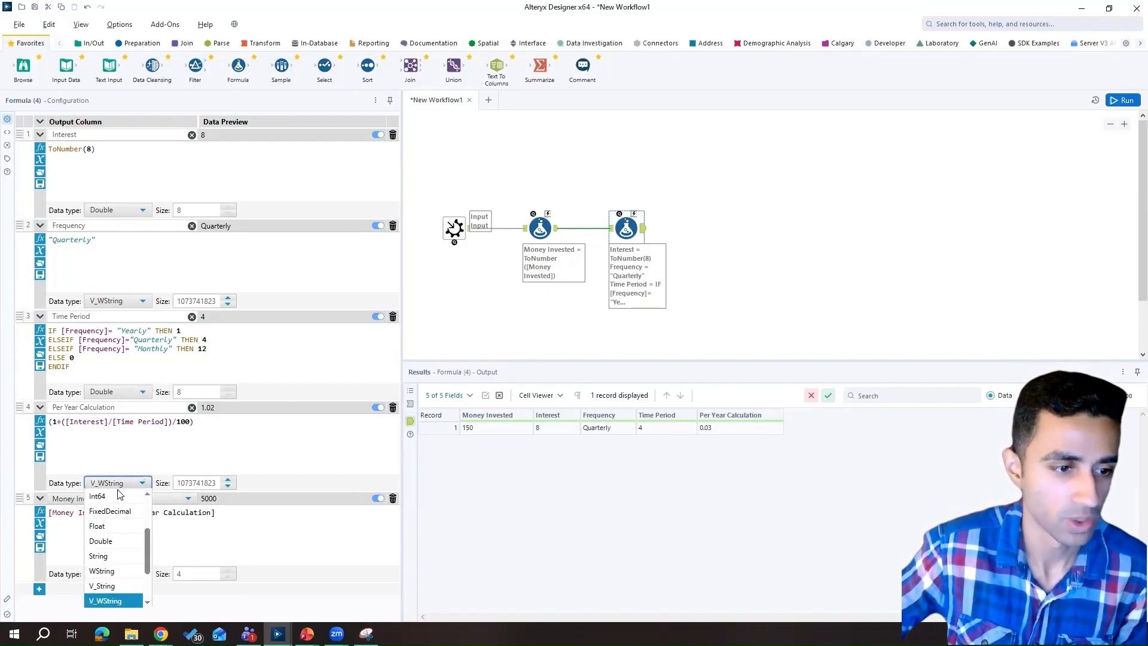
click(107, 545)
click(230, 513)
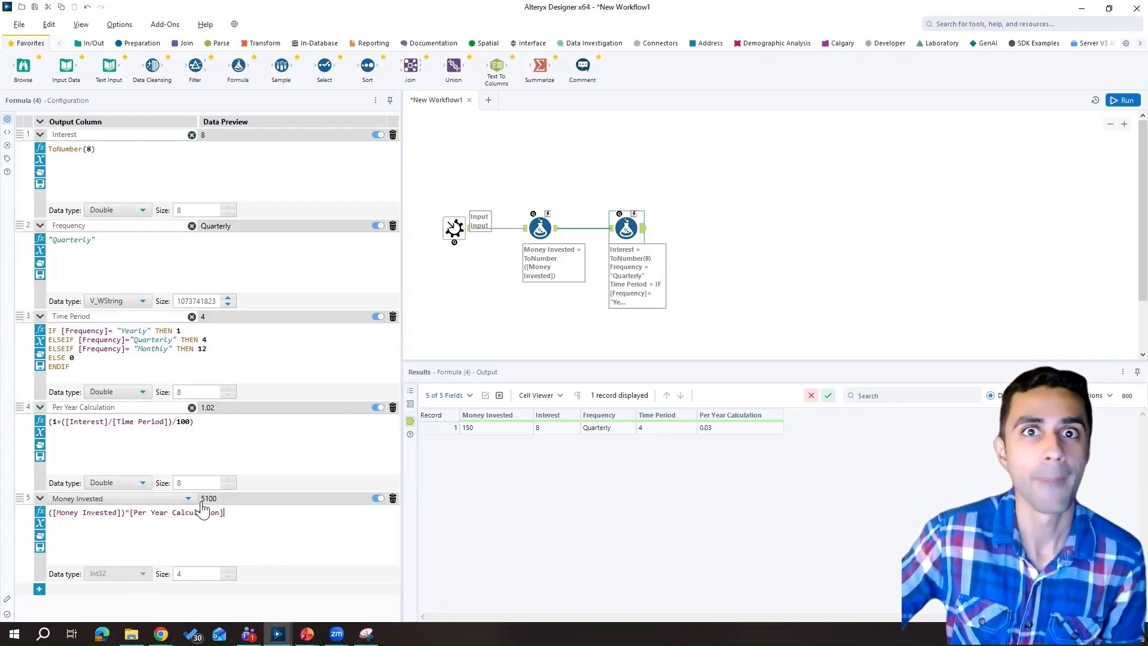
Switch to Snipping Tool to review the annotated quarterly amounts against the Money Invested preview, and return to Alteryx Designer
click(366, 634)
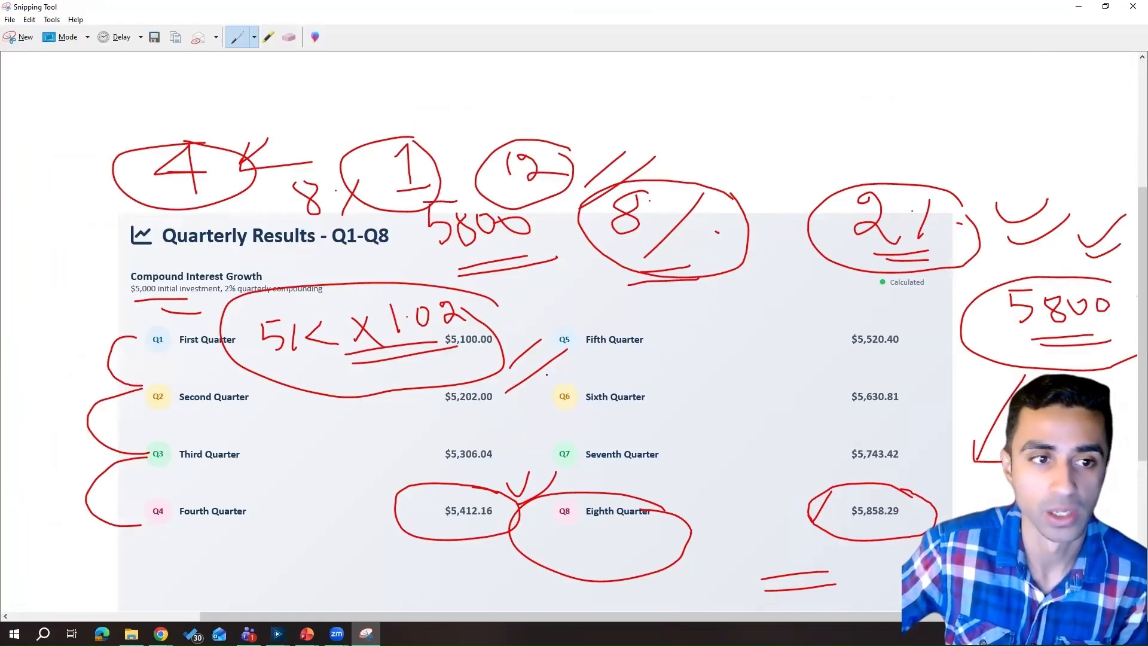
scroll(574, 355, down, 2)
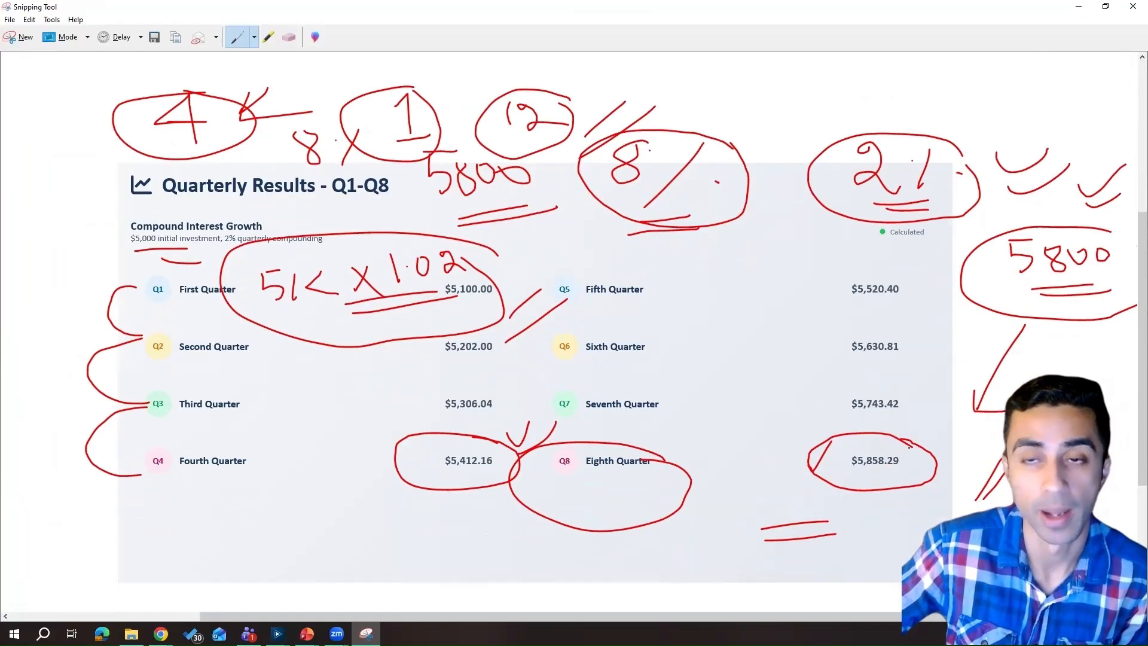
click(1078, 6)
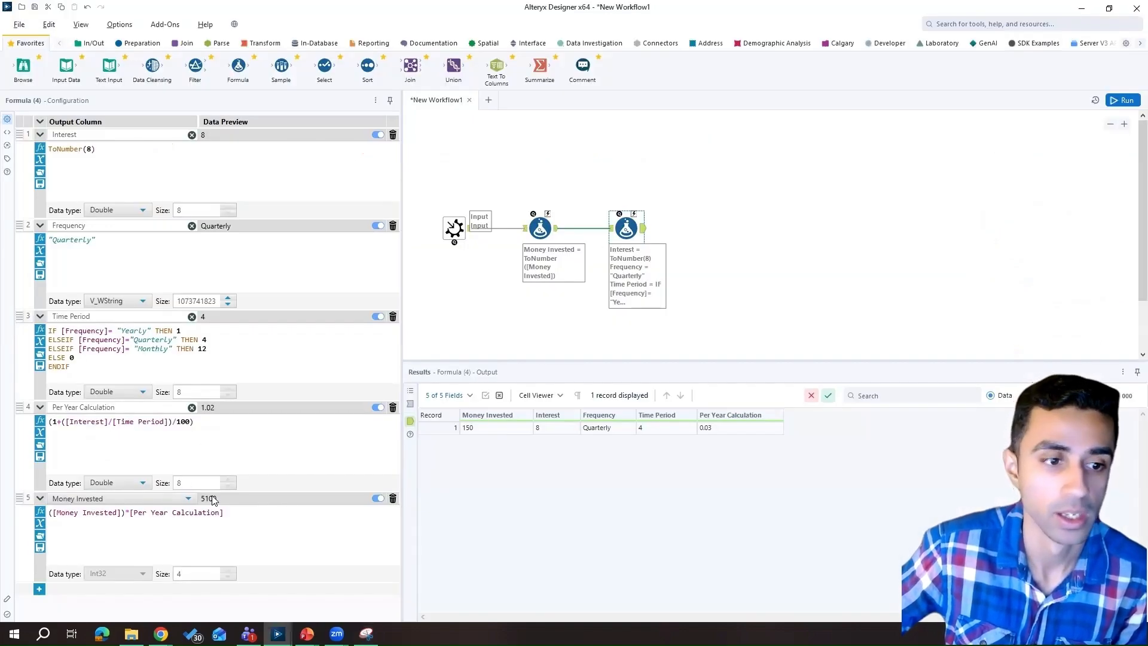
Run the workflow and inspect the second Formula tool's output
click(1122, 100)
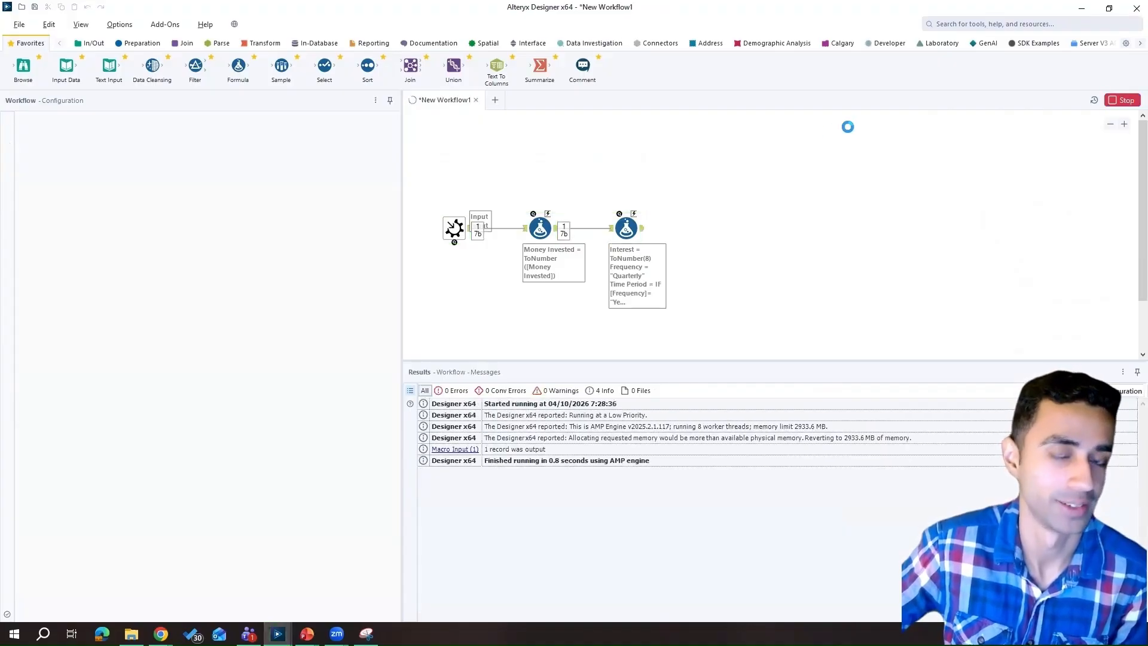
click(643, 229)
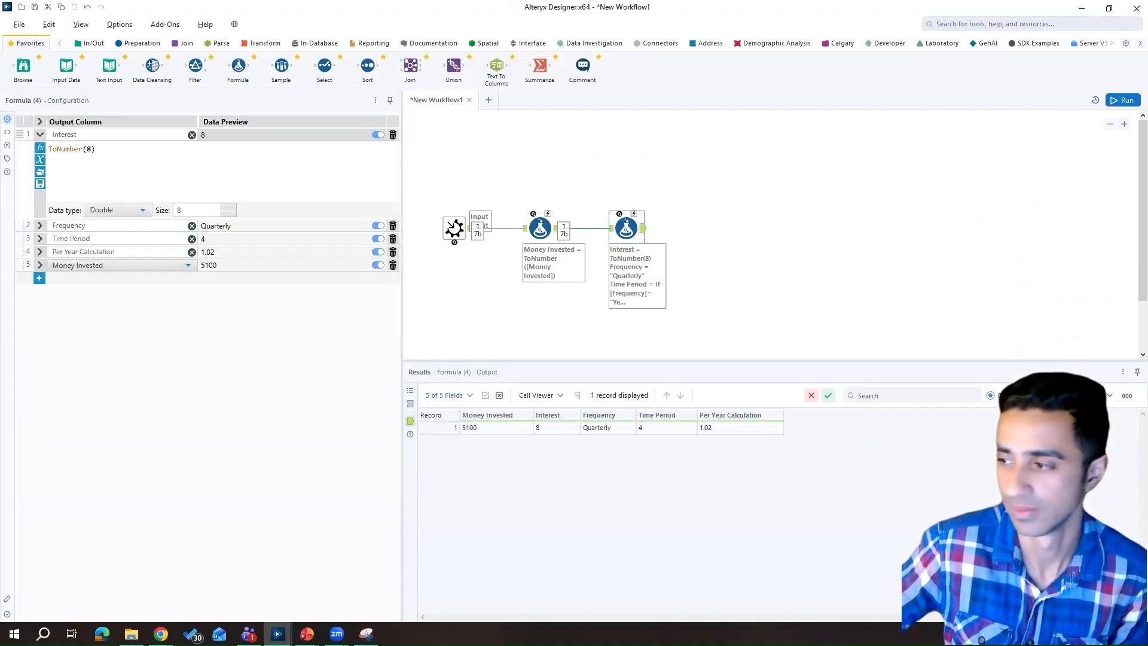
mouse_move(624, 230)
mouse_down()
mouse_move(635, 231)
mouse_move(620, 229)
mouse_up()
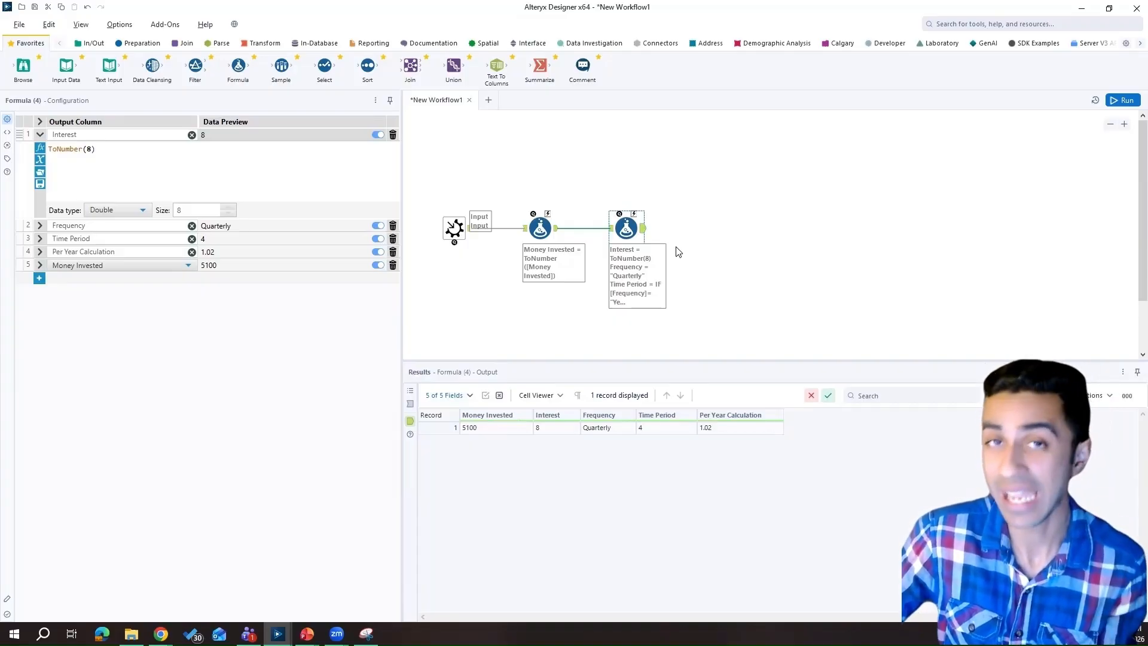
Add a Filter tool after the second Formula tool with the basic condition Money Invested > 5800
drag(195, 66, 697, 226)
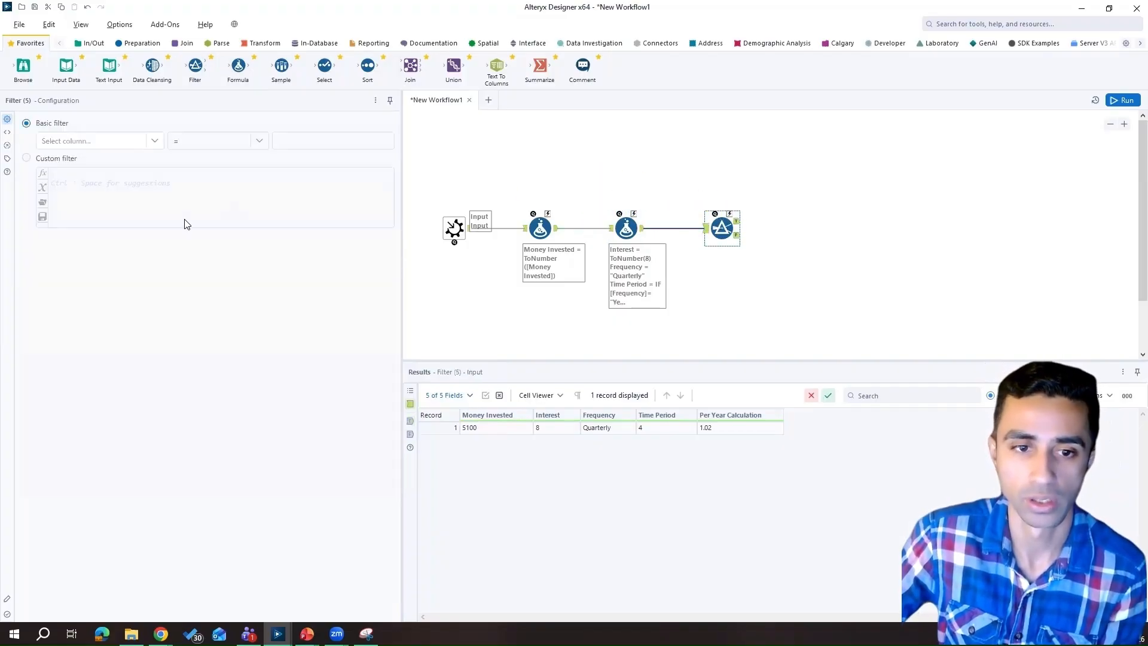
click(154, 141)
click(110, 196)
click(250, 144)
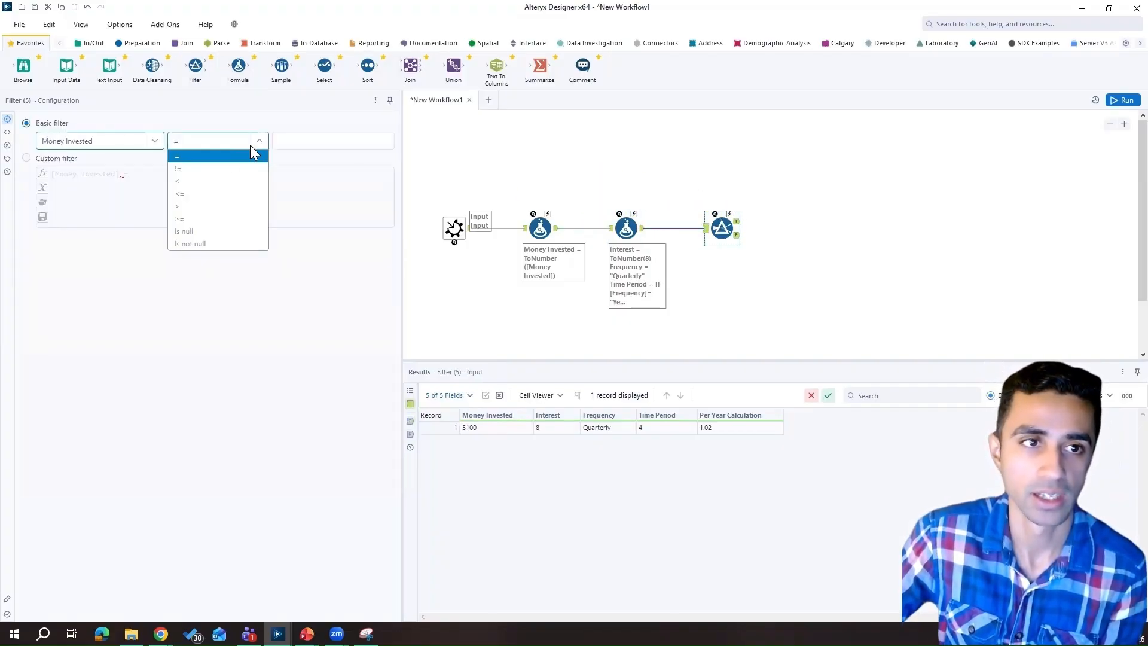
click(205, 209)
click(341, 147)
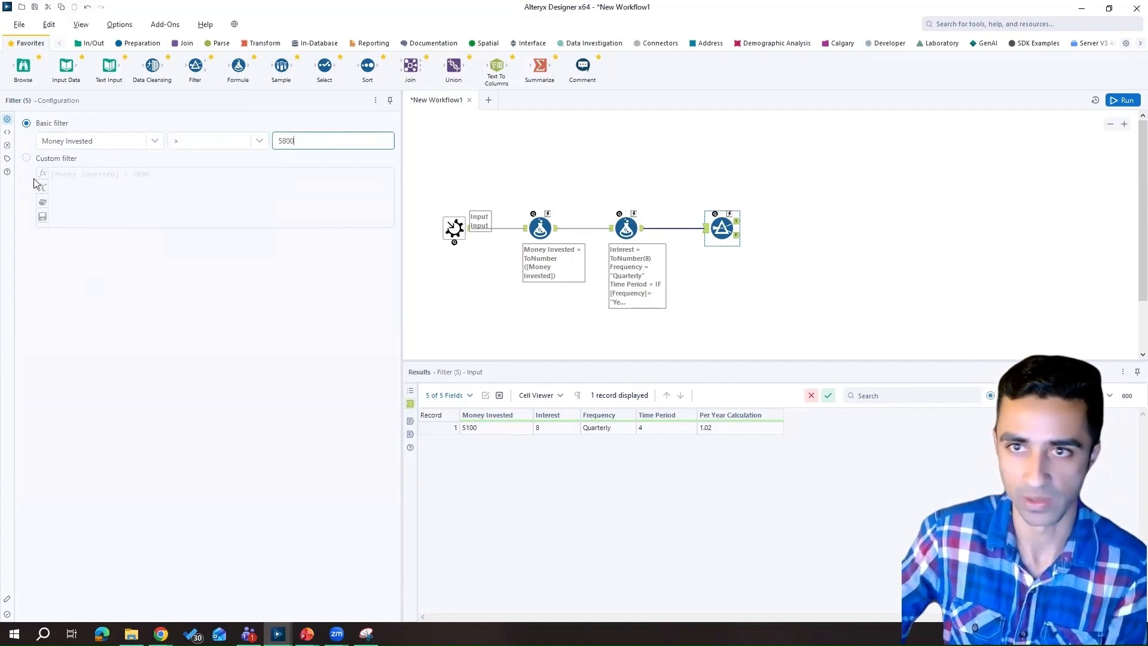
text(5800)
Run the workflow and view the Filter's True output, nudging the Filter slightly toward the Formula tool
click(1123, 100)
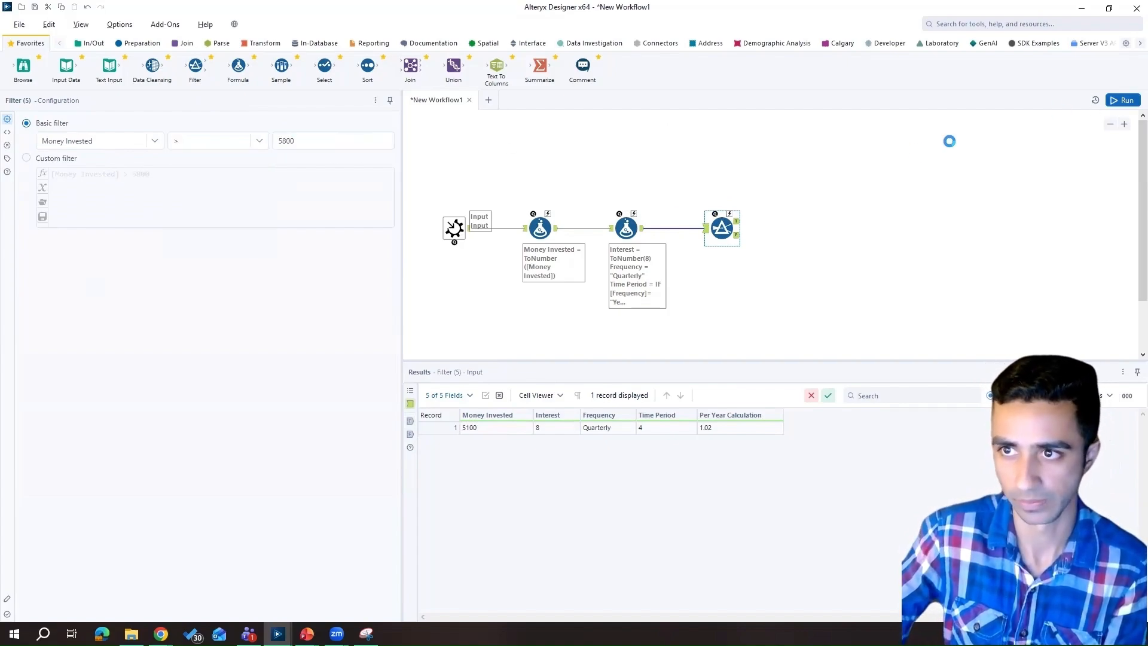
click(706, 229)
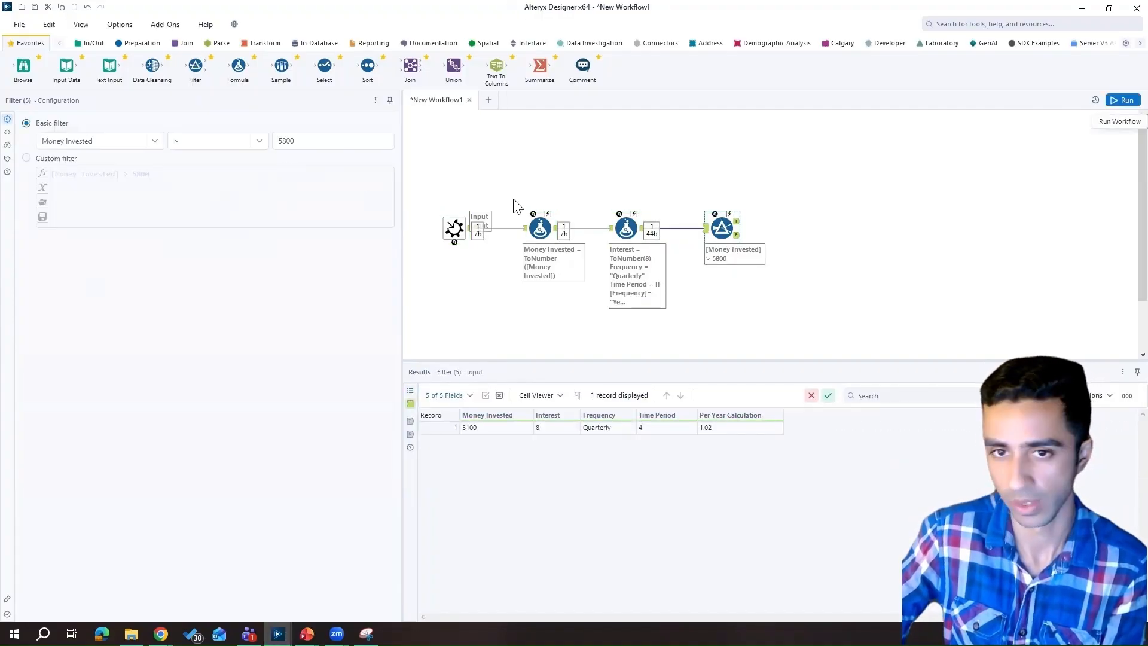
click(735, 221)
drag(725, 222, 716, 221)
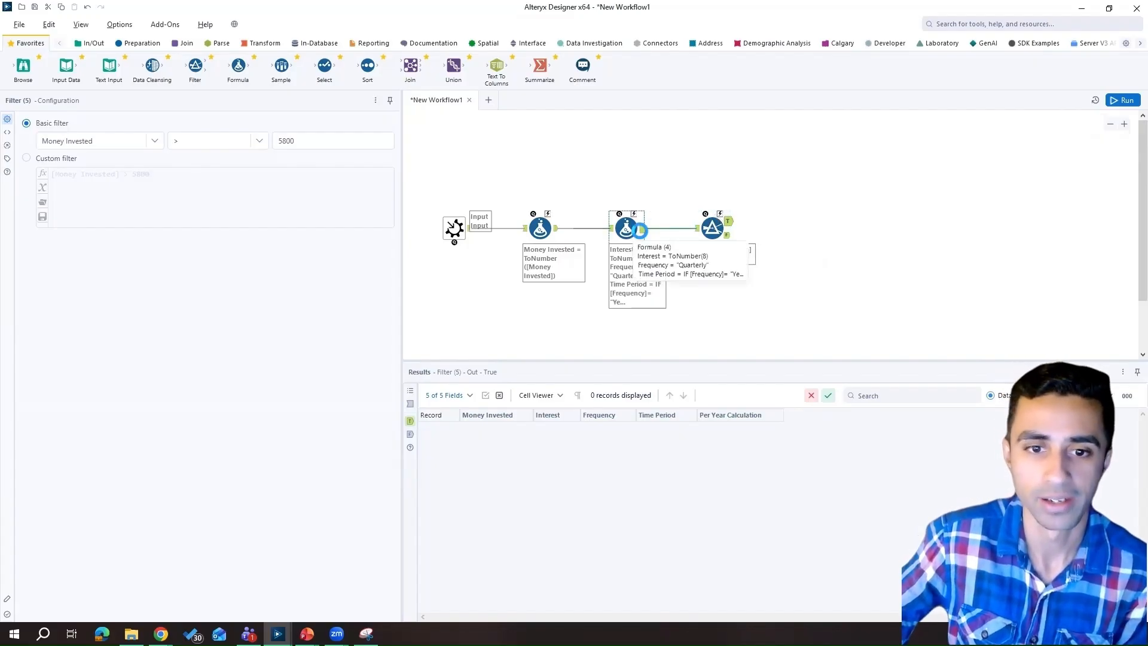
Compare the second Formula tool's output with the Filter's True and False outputs, and nudge the Filter closer
click(640, 230)
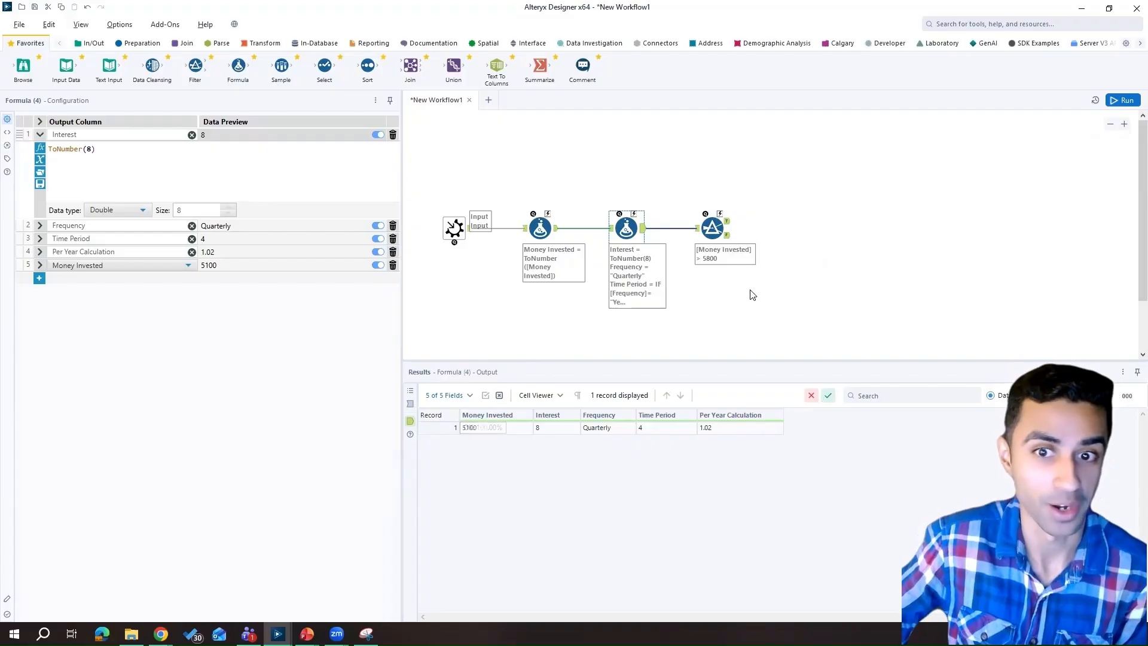
click(713, 229)
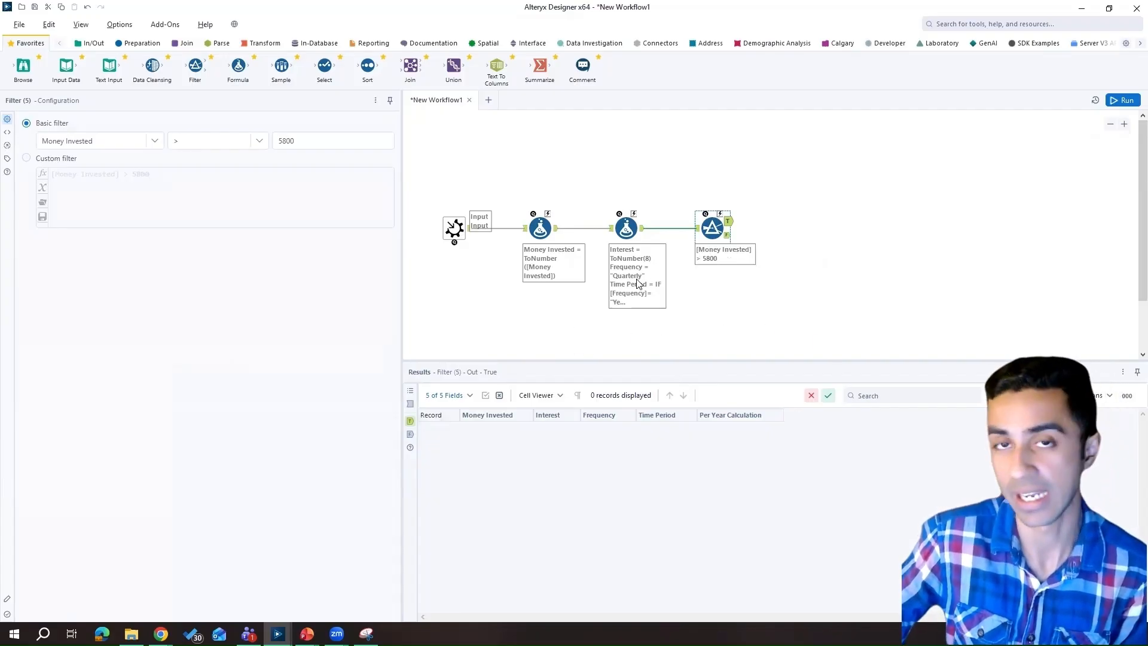
click(728, 236)
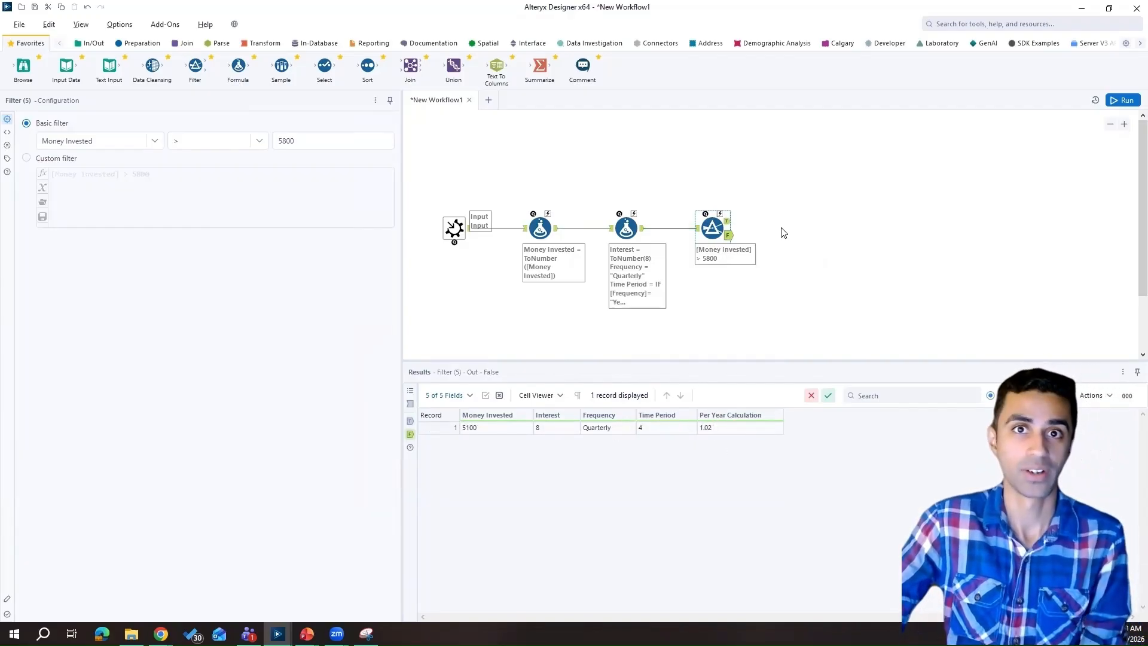
drag(712, 228, 702, 228)
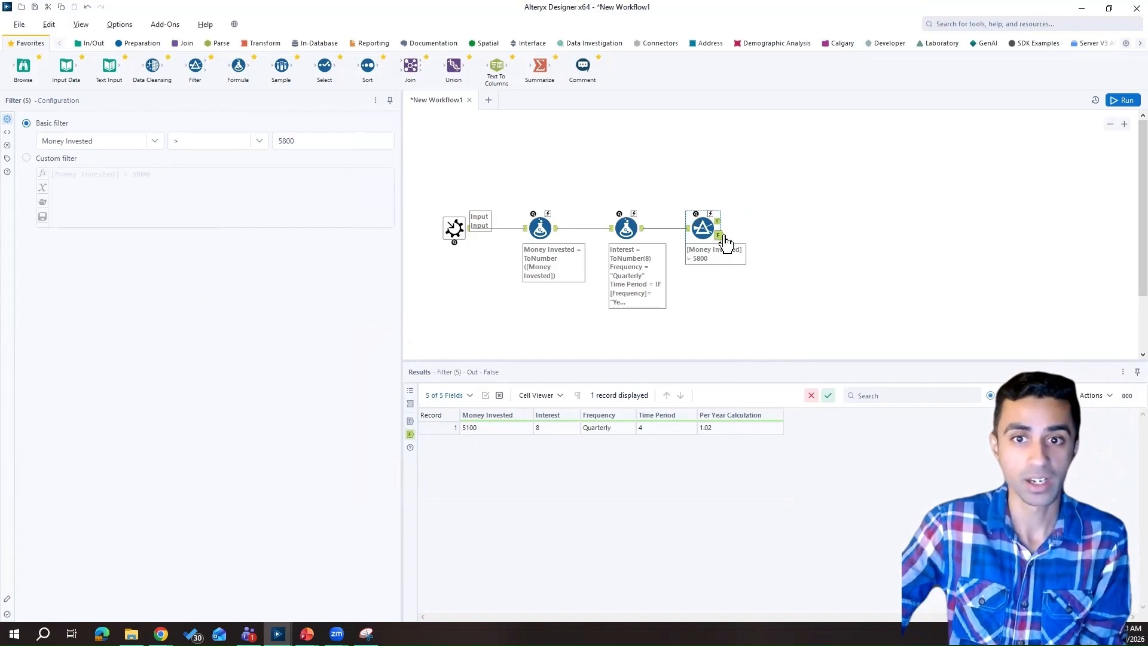
Find the Macro Output tool with the search term Macro and place it below the Macro Input, connected to the Filter's False output
drag(729, 360, 732, 388)
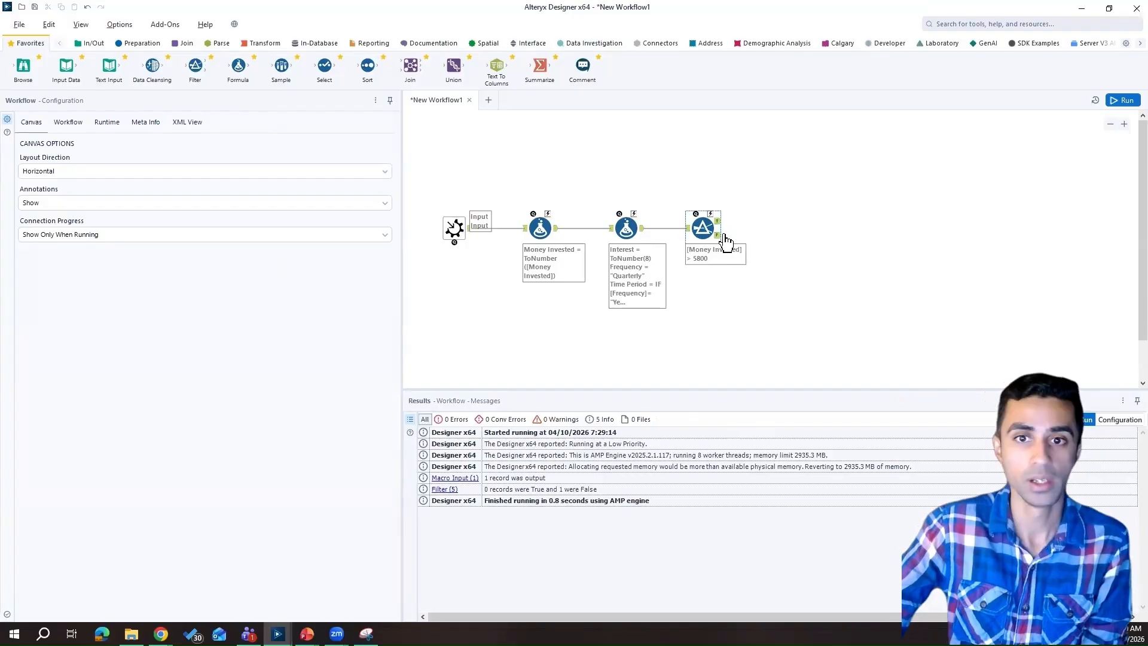
click(720, 242)
click(984, 23)
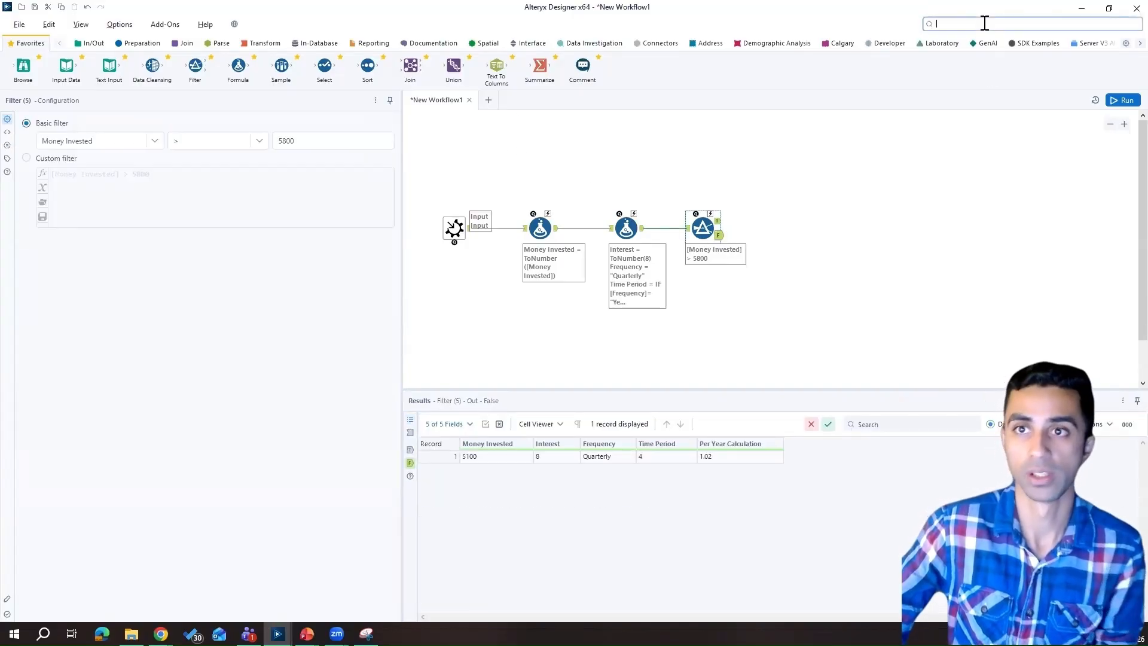
text(Macro)
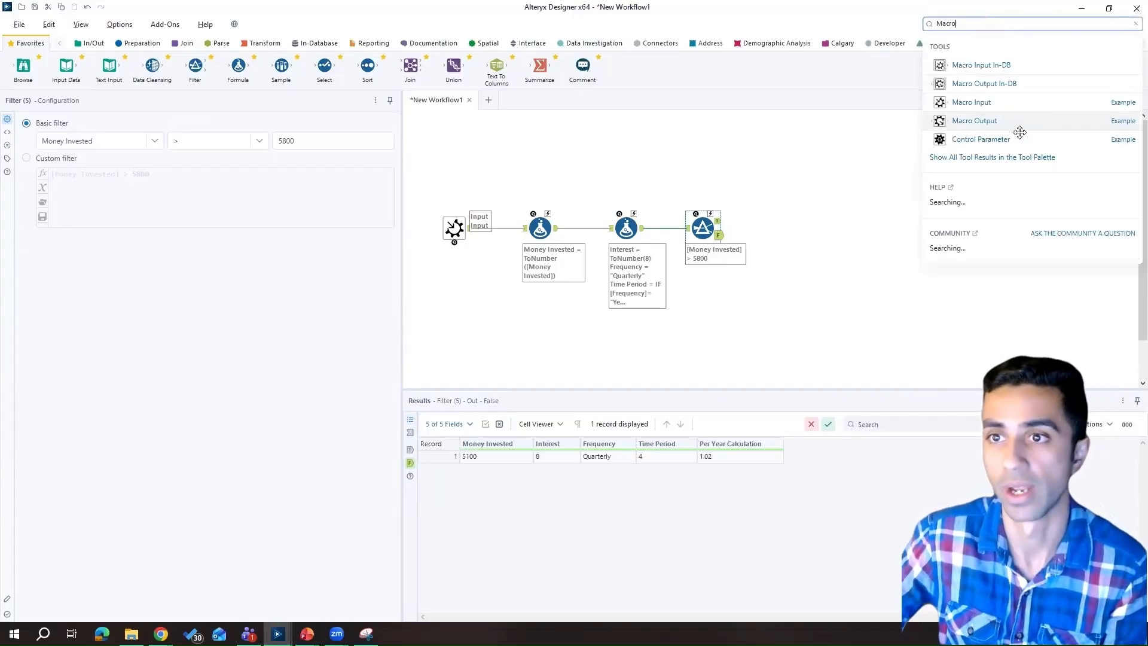
mouse_move(1016, 125)
mouse_down()
mouse_move(804, 232)
mouse_move(723, 239)
mouse_move(833, 294)
mouse_move(529, 344)
mouse_move(496, 323)
mouse_move(544, 226)
mouse_move(517, 154)
mouse_move(439, 173)
mouse_move(425, 308)
mouse_move(476, 285)
mouse_move(462, 289)
mouse_up()
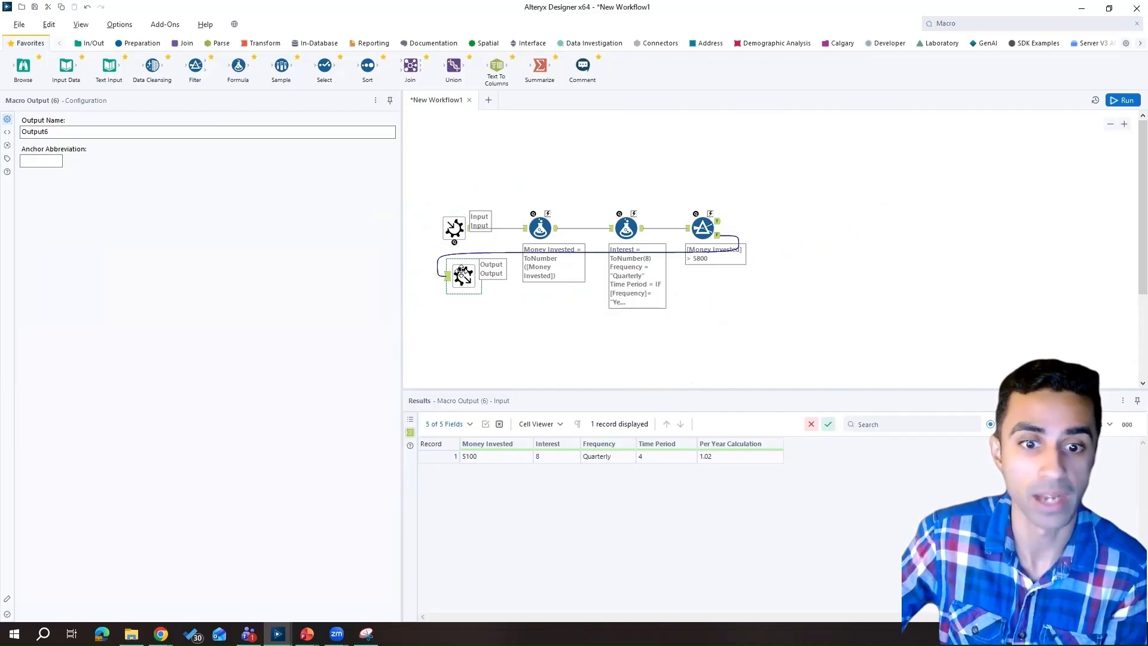
Switch to Snipping Tool and, with the pen, circle the Second Quarter amount, add two slashes beside it and draw a multiplication cross
click(365, 633)
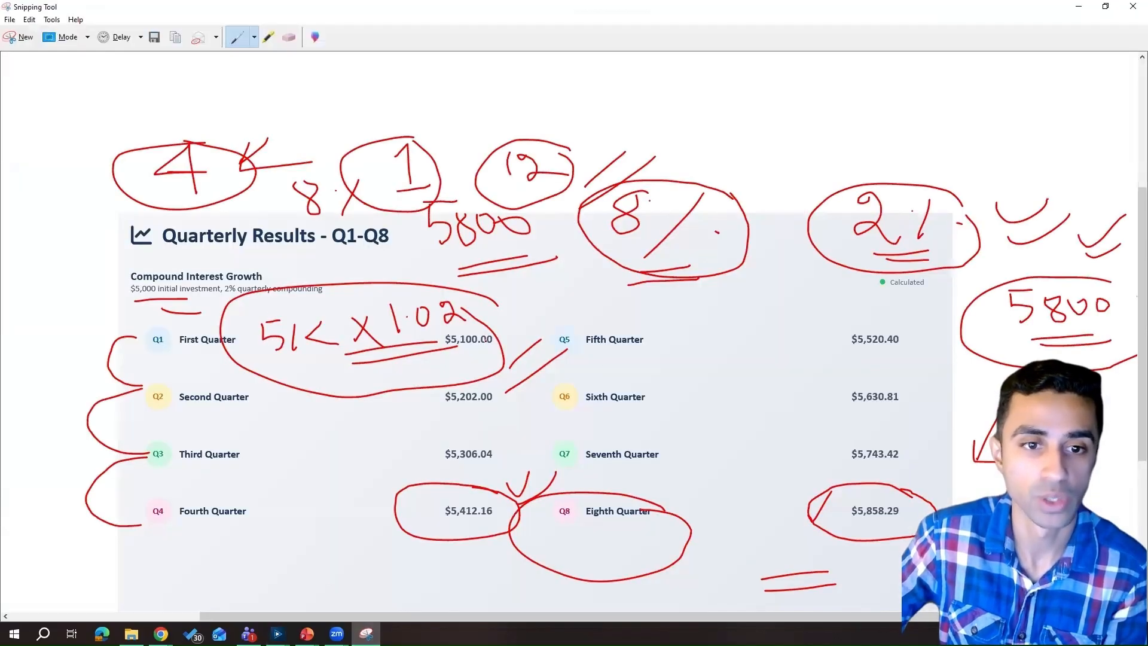
drag(513, 320, 504, 357)
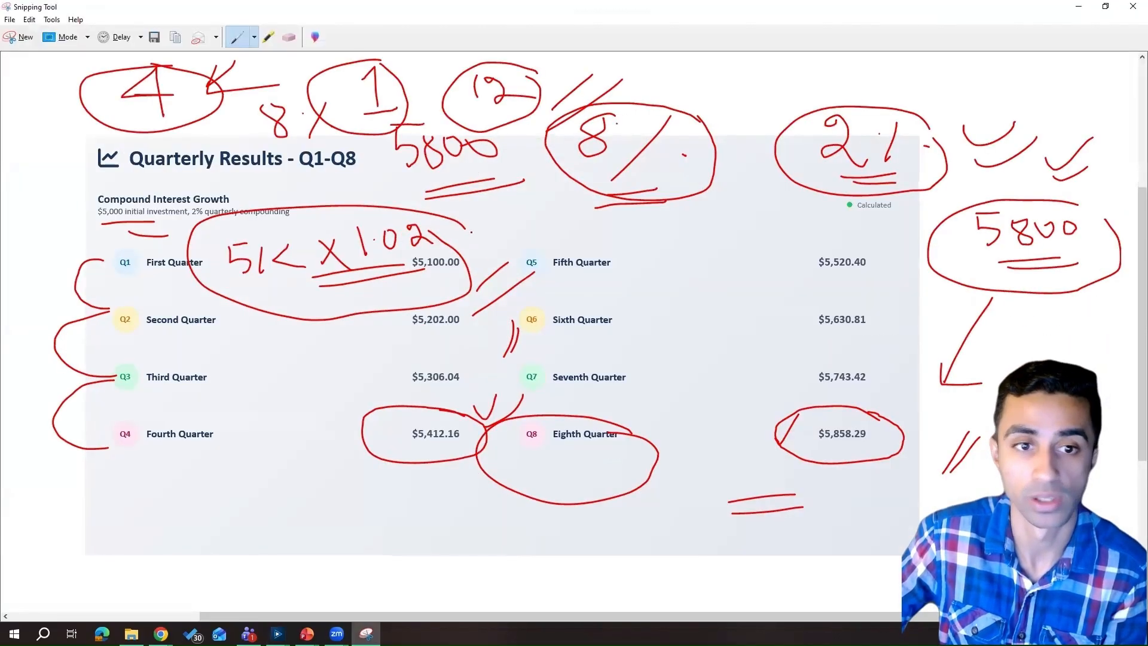
mouse_move(463, 308)
mouse_down()
mouse_move(484, 334)
mouse_move(473, 308)
mouse_up()
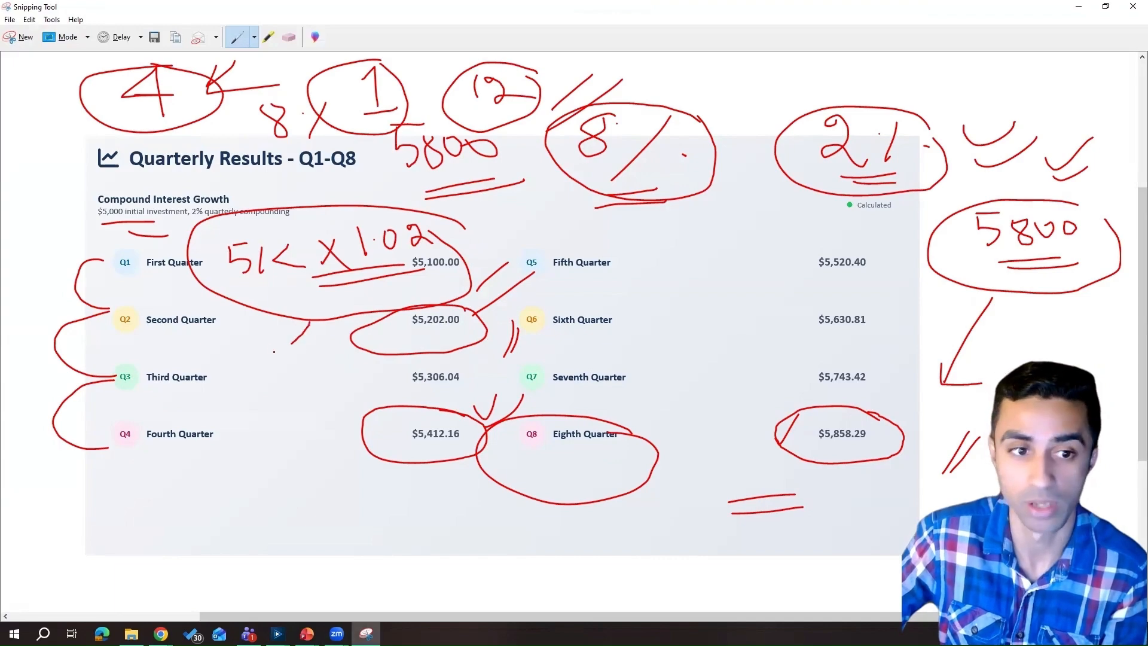
drag(292, 343, 311, 357)
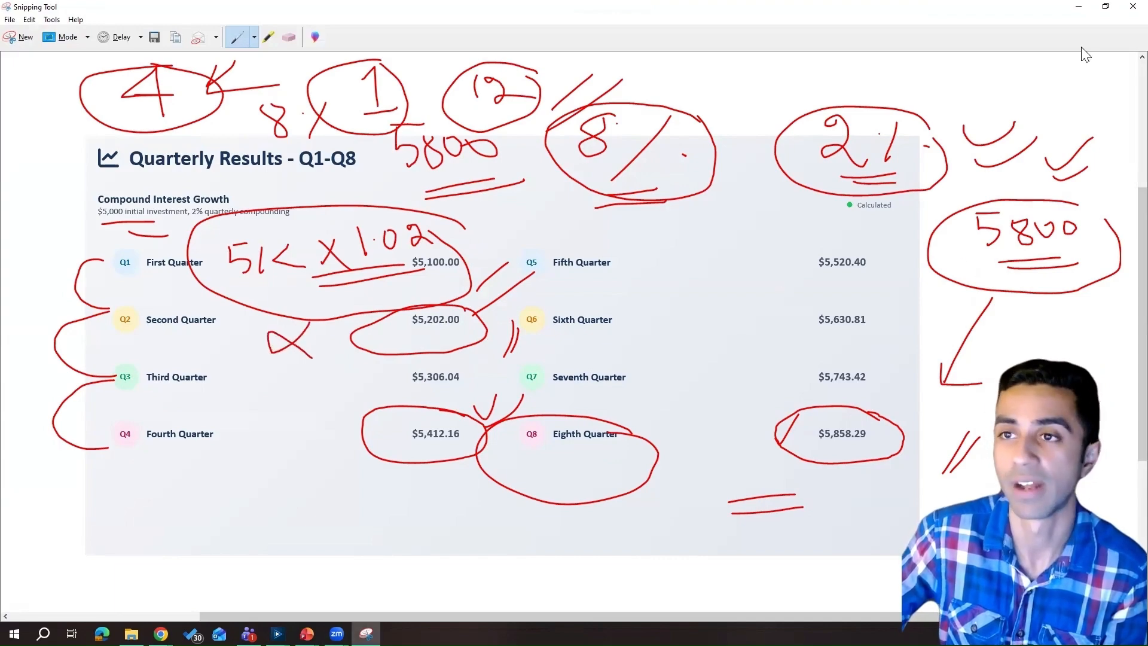
Switch to Alteryx Designer and rename the Macro Output tool's output as Iteration
click(1078, 8)
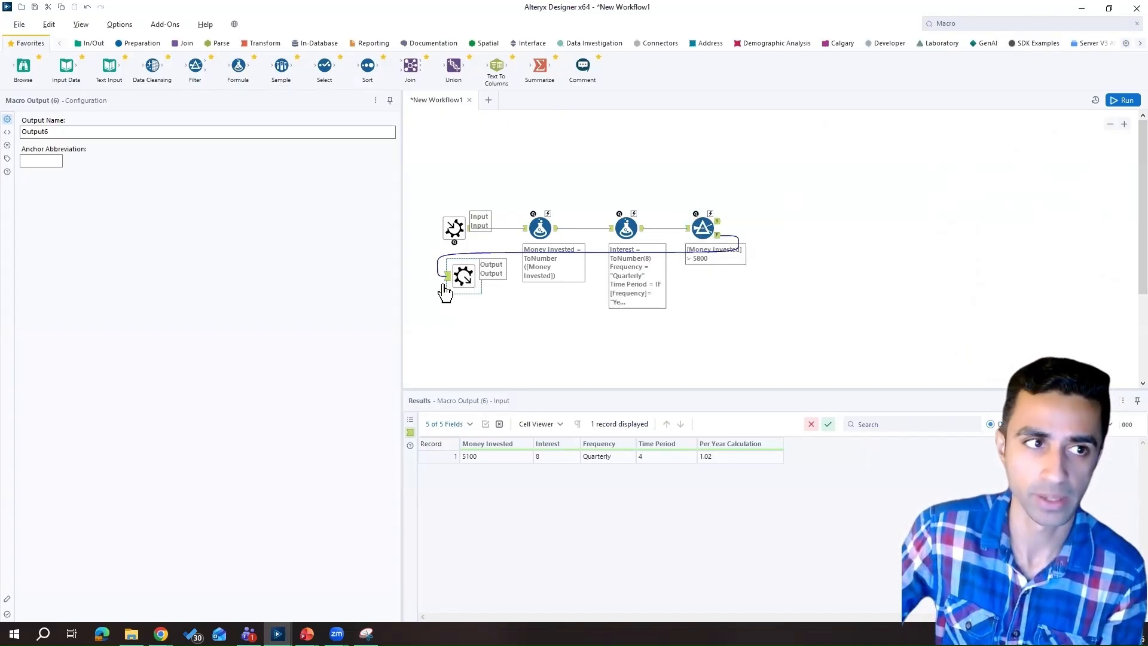
double_click(187, 132)
key(BackSpace)
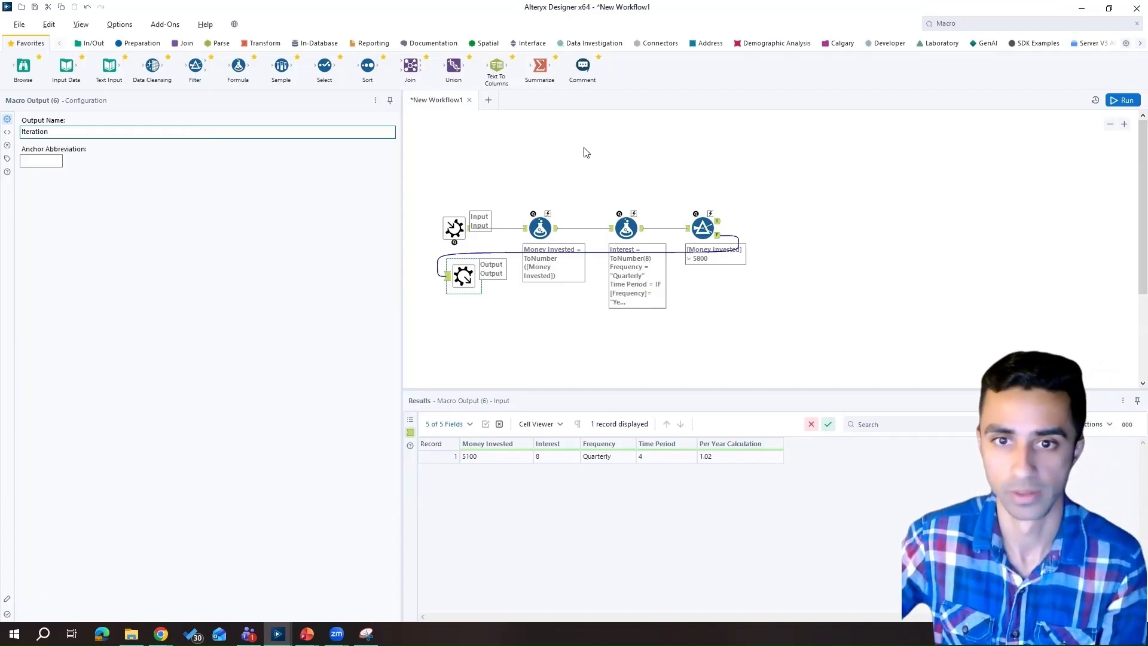
Move the Iteration Macro Output tool lower and add a Formula tool connected to the Filter's True output
click(712, 302)
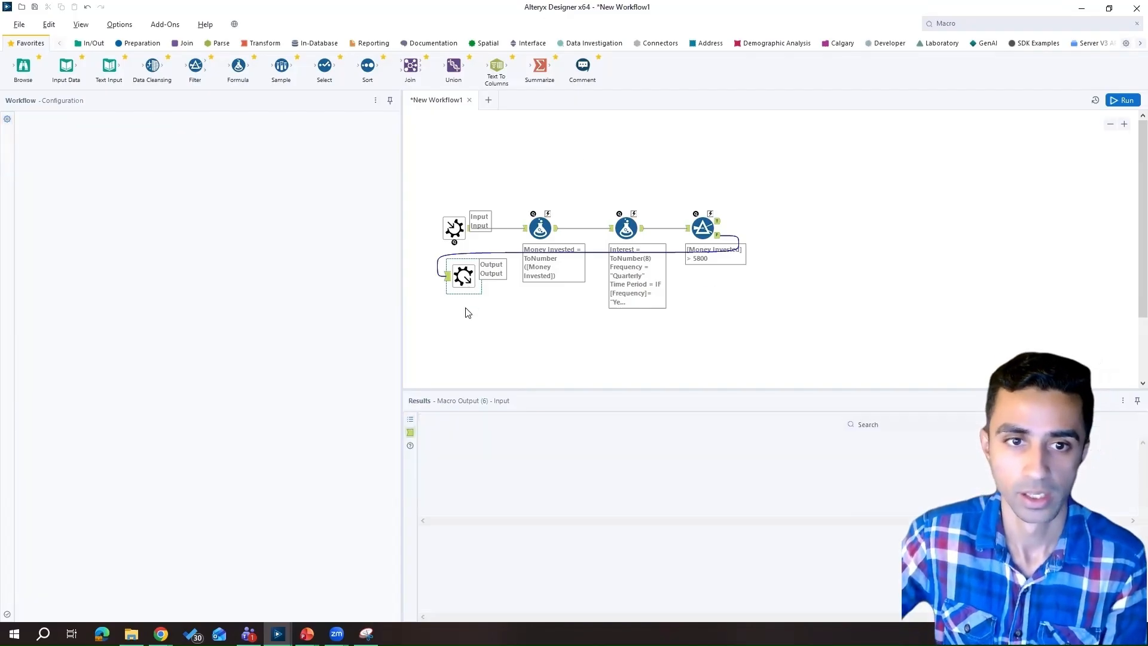
drag(464, 276, 463, 305)
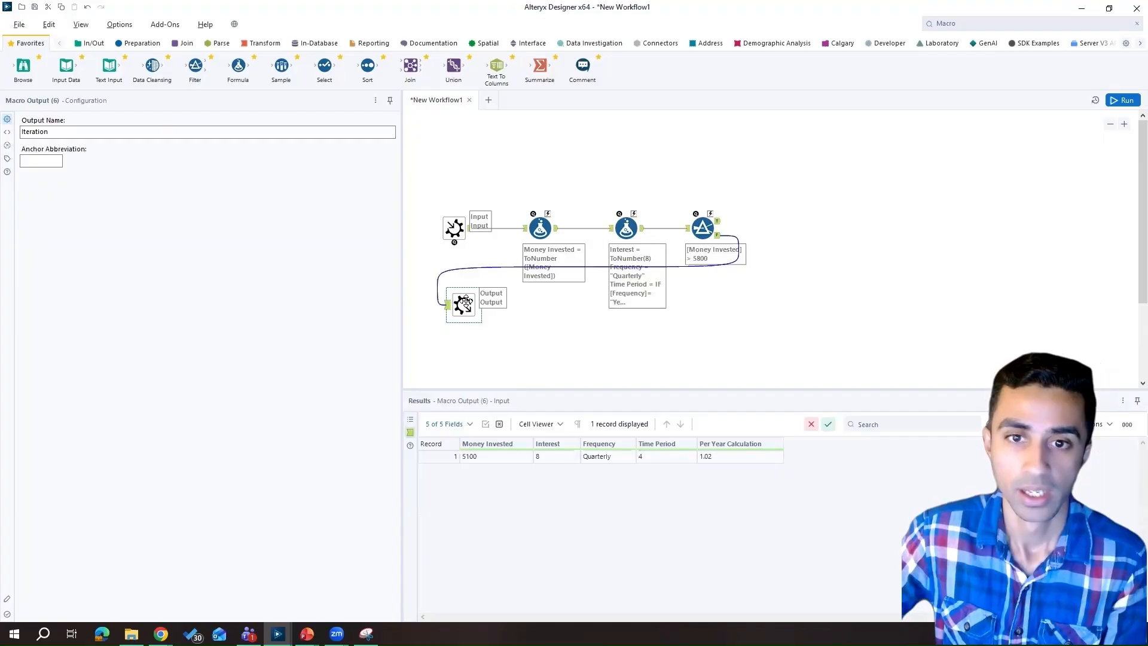
click(718, 221)
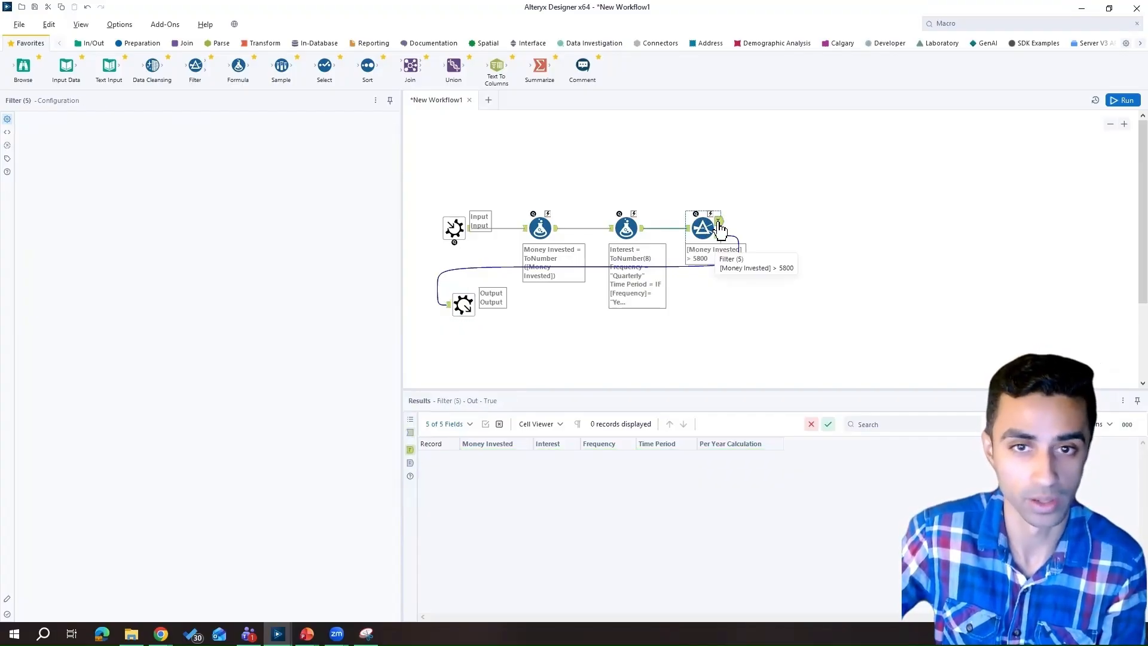
drag(238, 70, 788, 220)
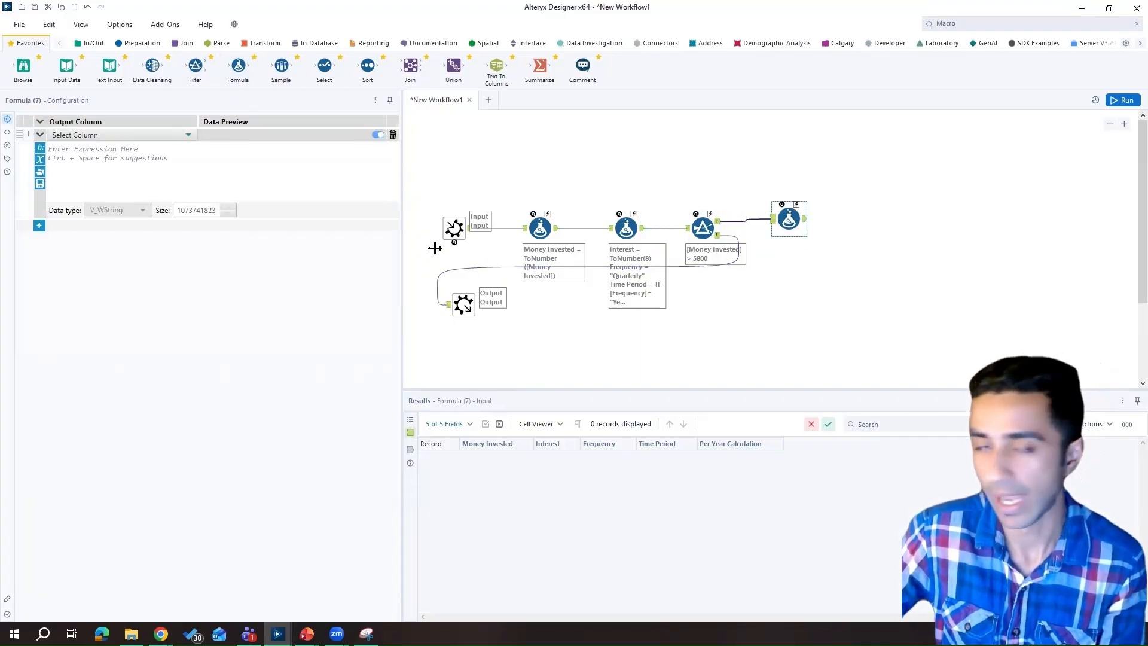
Review the workflow's engine constants, and name the new Formula tool's output column Number of Time Period
click(576, 164)
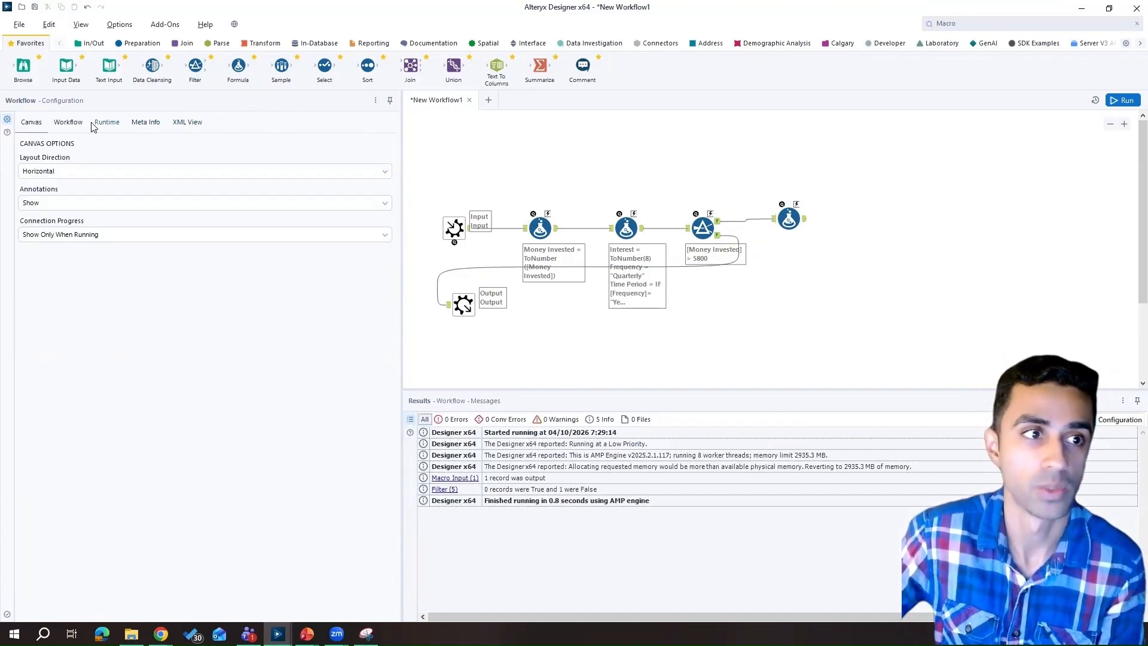
click(71, 121)
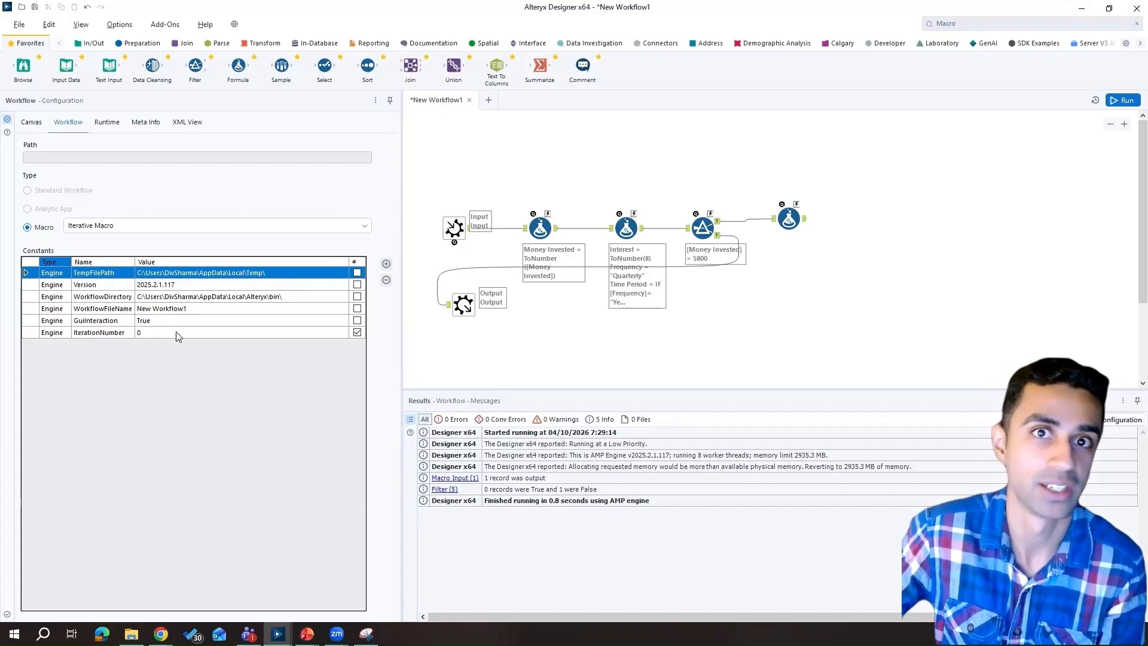
click(788, 219)
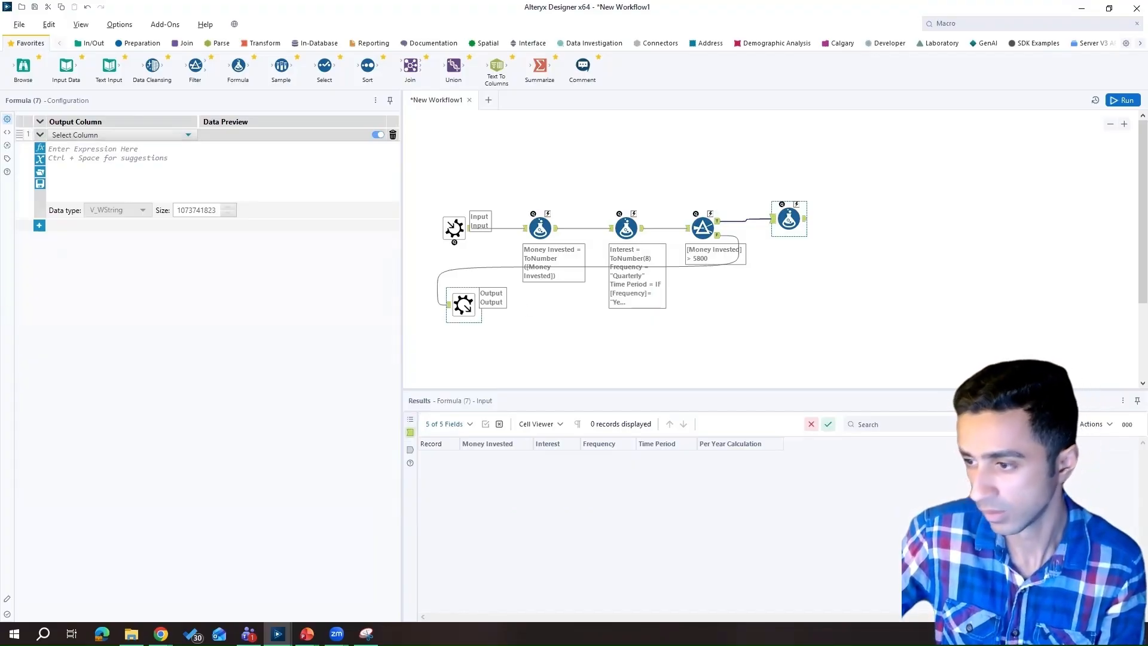
click(123, 135)
click(113, 149)
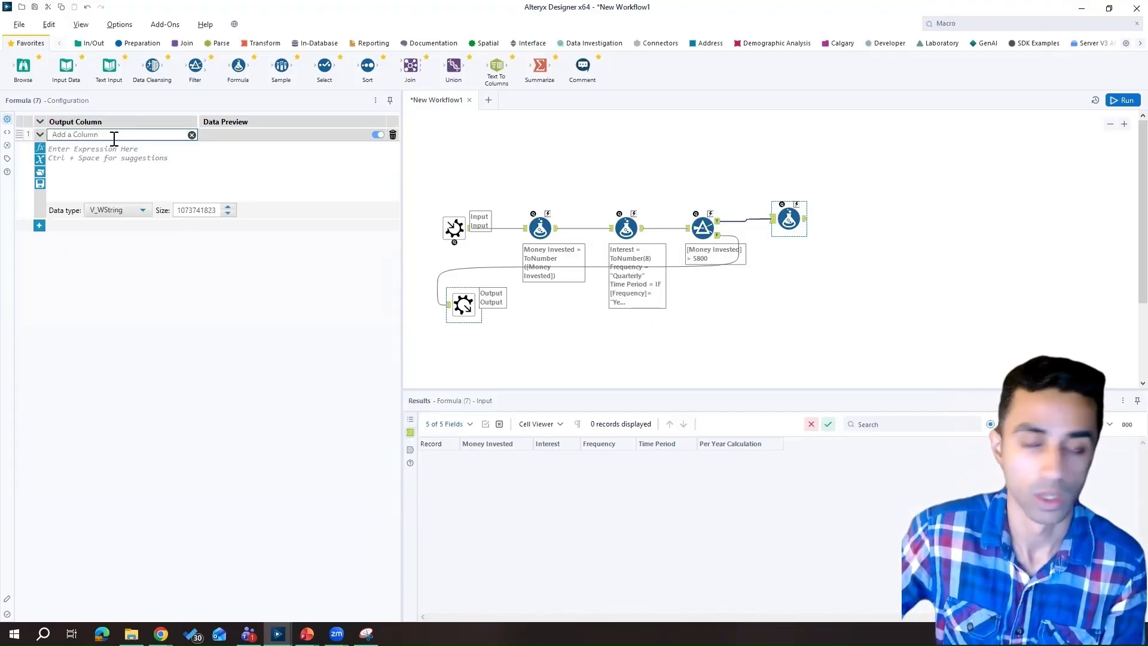
text(Number of Time Period)
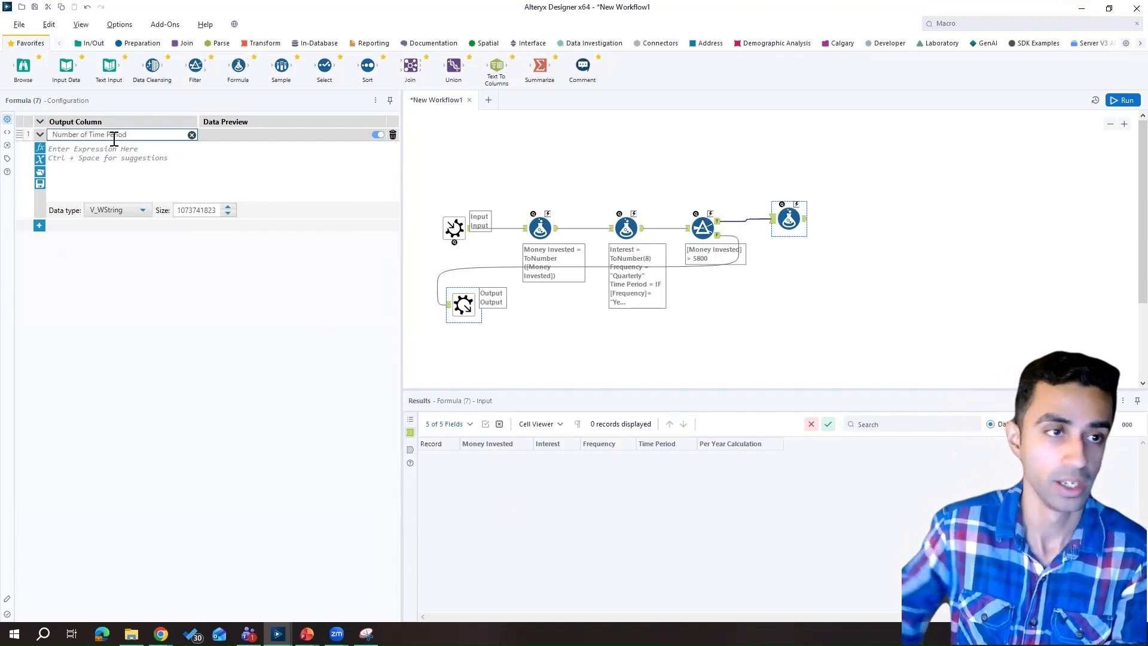
Set the Number of Time Period expression to [Engine.IterationNumber]+1 using the engine's iteration constant
click(158, 169)
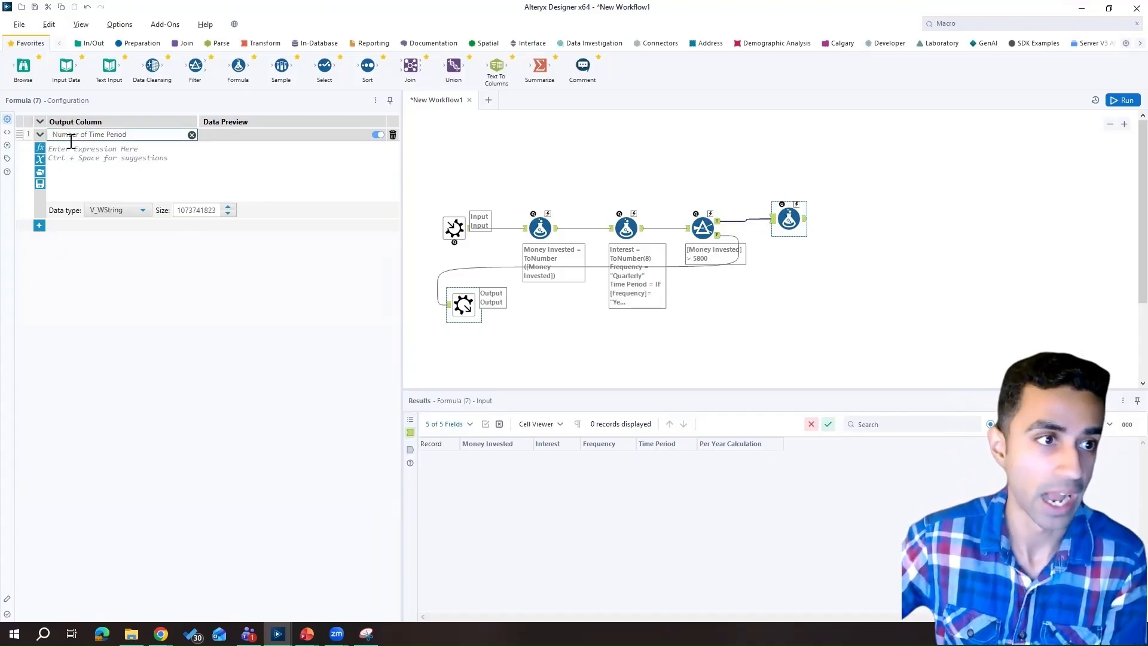
click(40, 149)
click(40, 149)
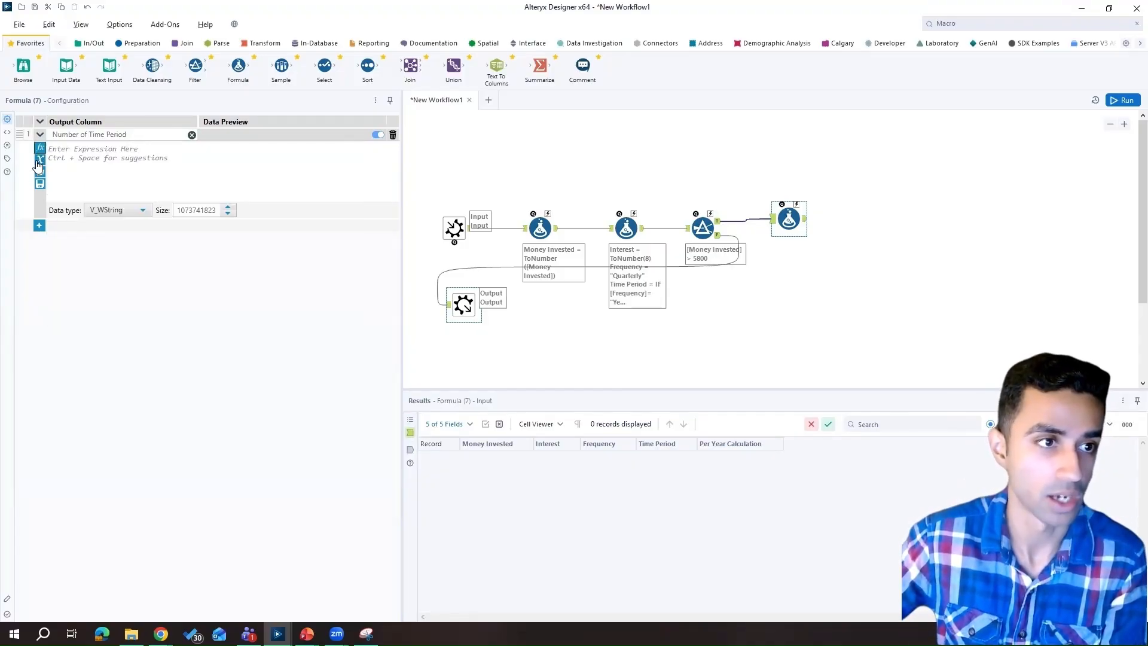
click(41, 160)
click(65, 252)
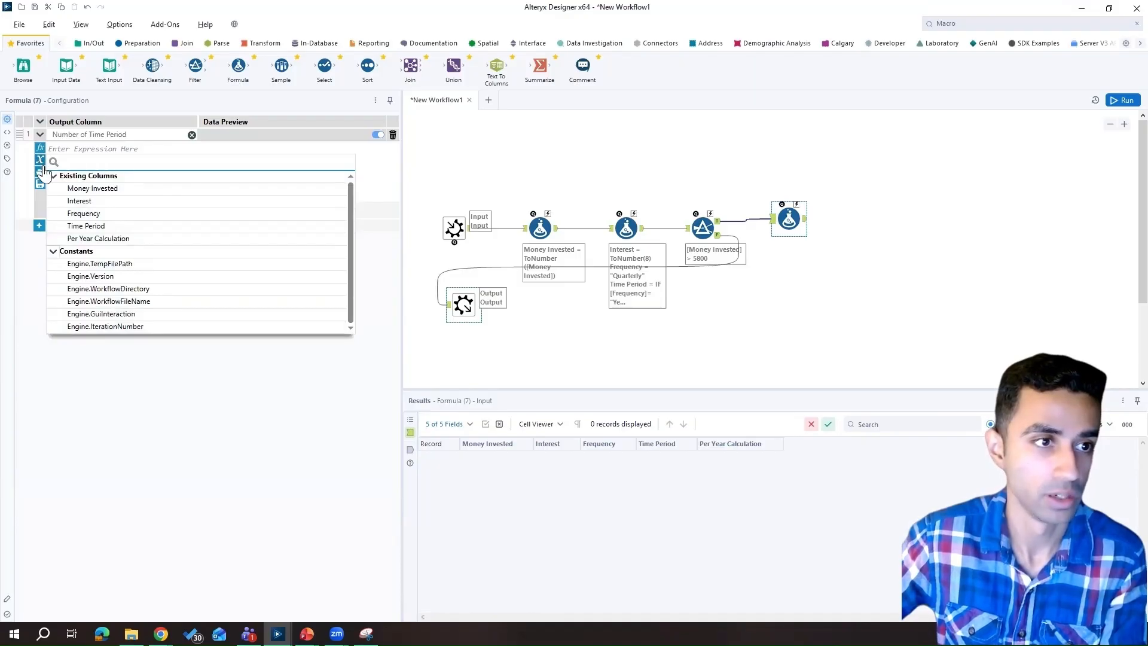
click(96, 326)
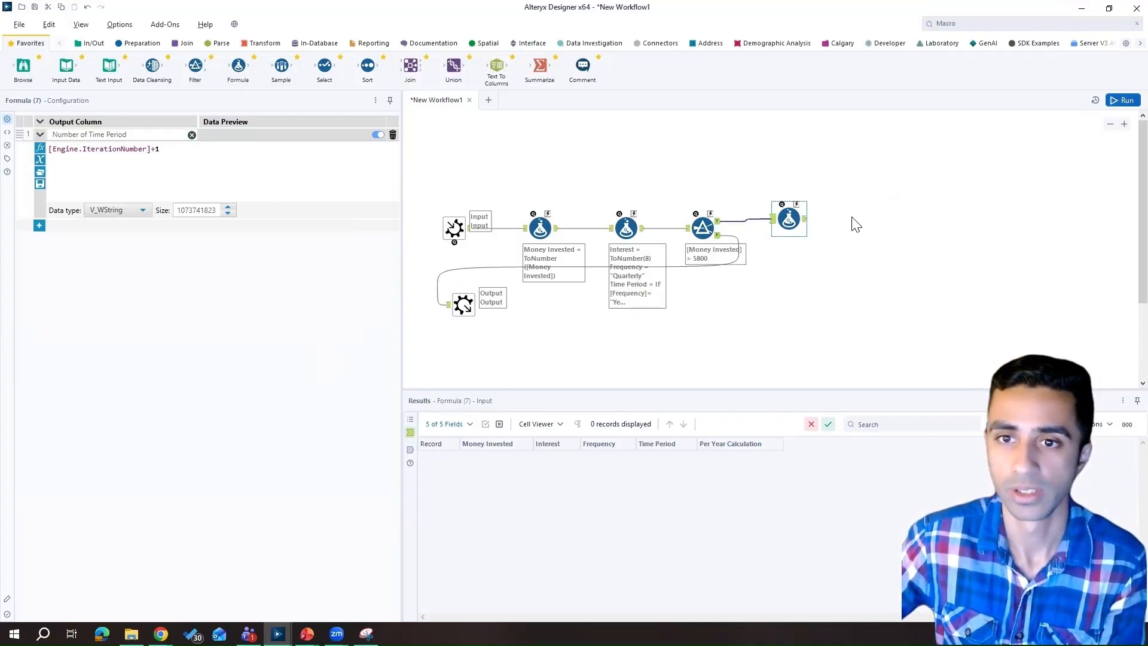
Run the workflow and inspect the output of the Number of Time Period Formula tool
click(836, 223)
key(ctrl+r)
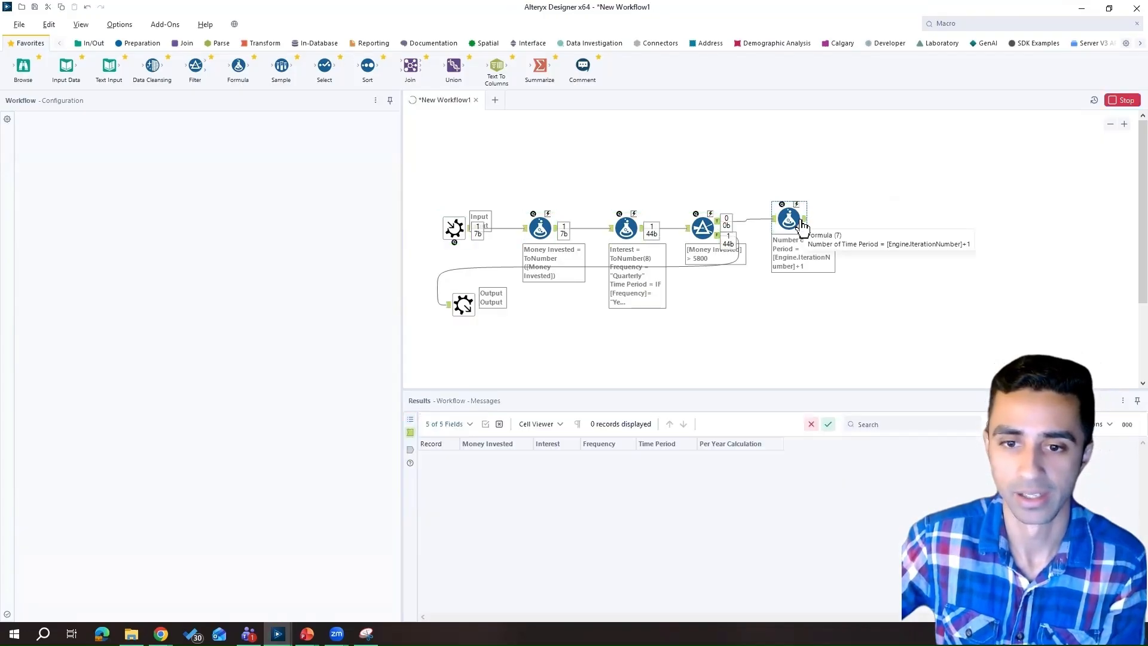
click(805, 225)
click(805, 220)
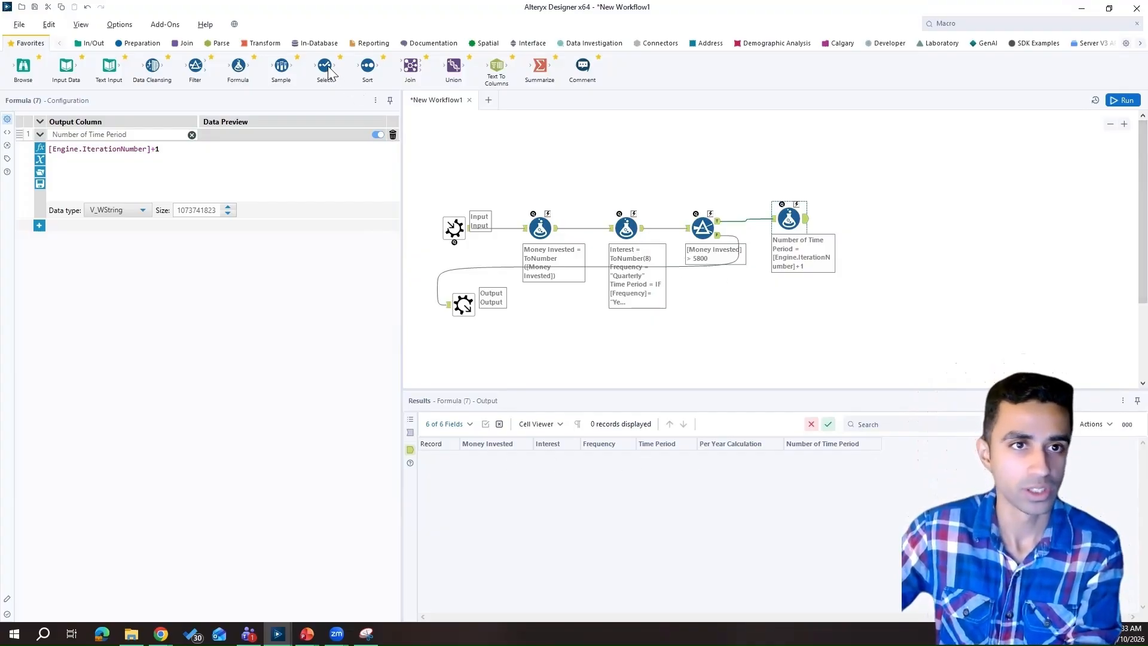
Connect a Select tool after the Number of Time Period Formula, exclude the Per Year Calculation column, and run the workflow
drag(325, 66, 881, 216)
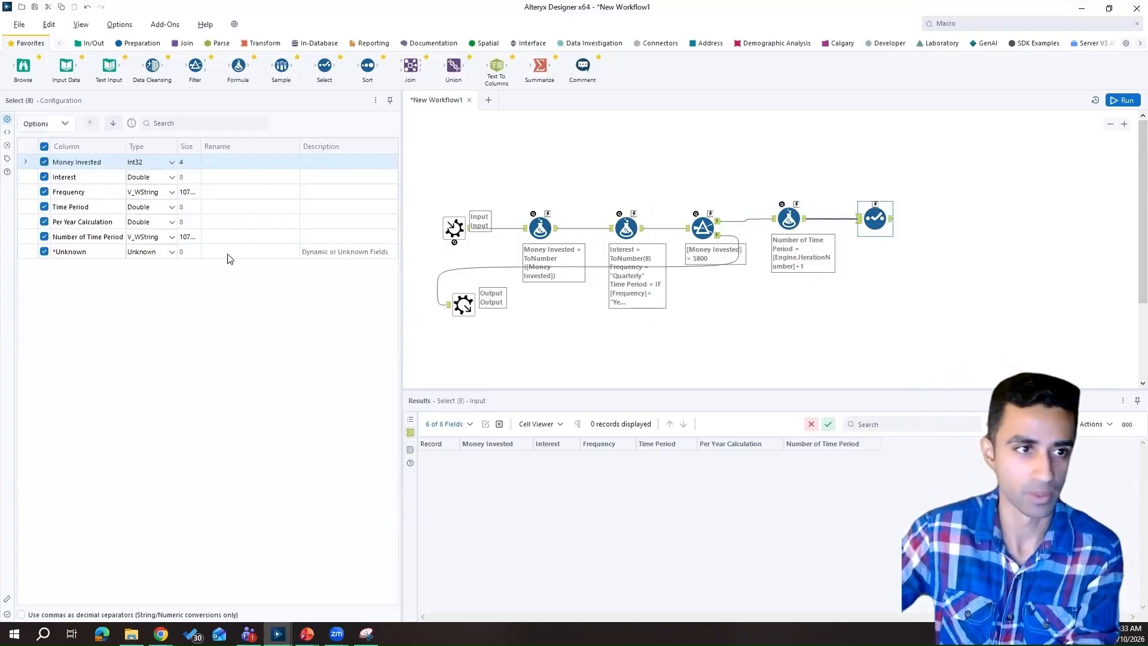
click(45, 222)
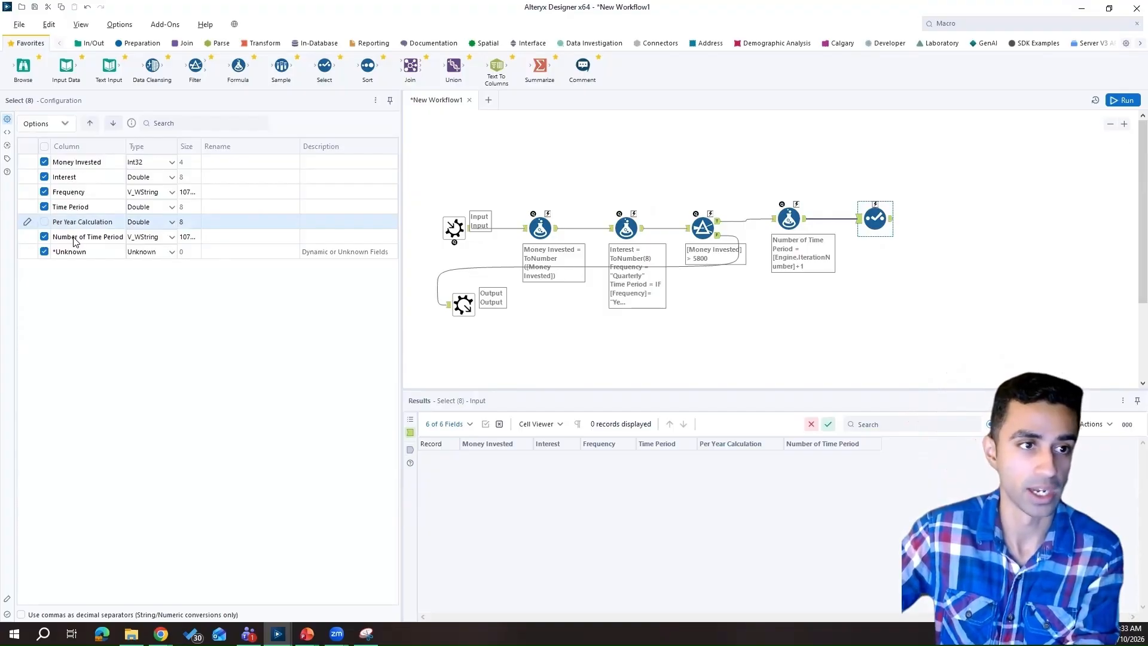
click(1124, 103)
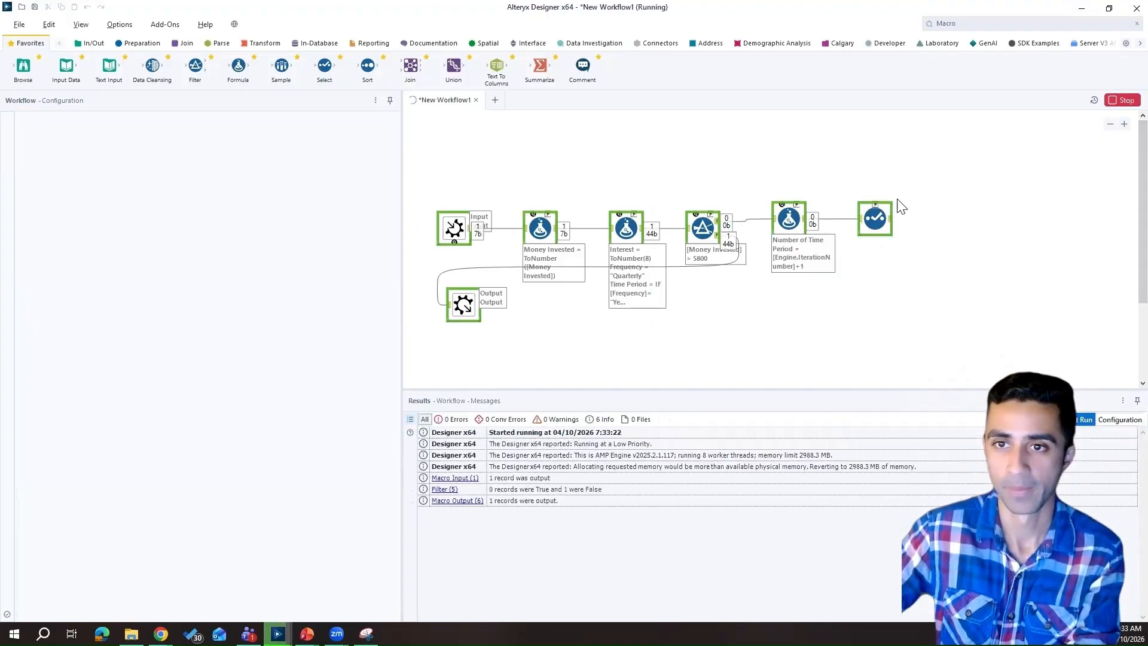
click(873, 216)
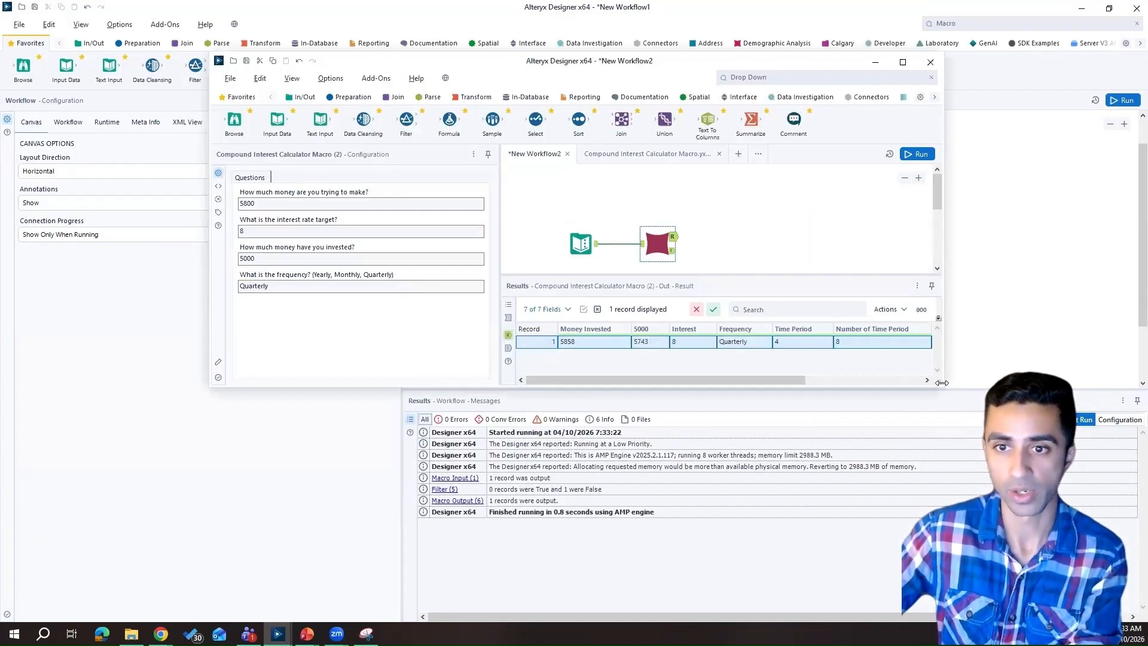
Enlarge the finished example workflow's window, examine its Number of Time Period and Result columns, and put the window away
drag(941, 382, 1062, 490)
drag(809, 480, 921, 481)
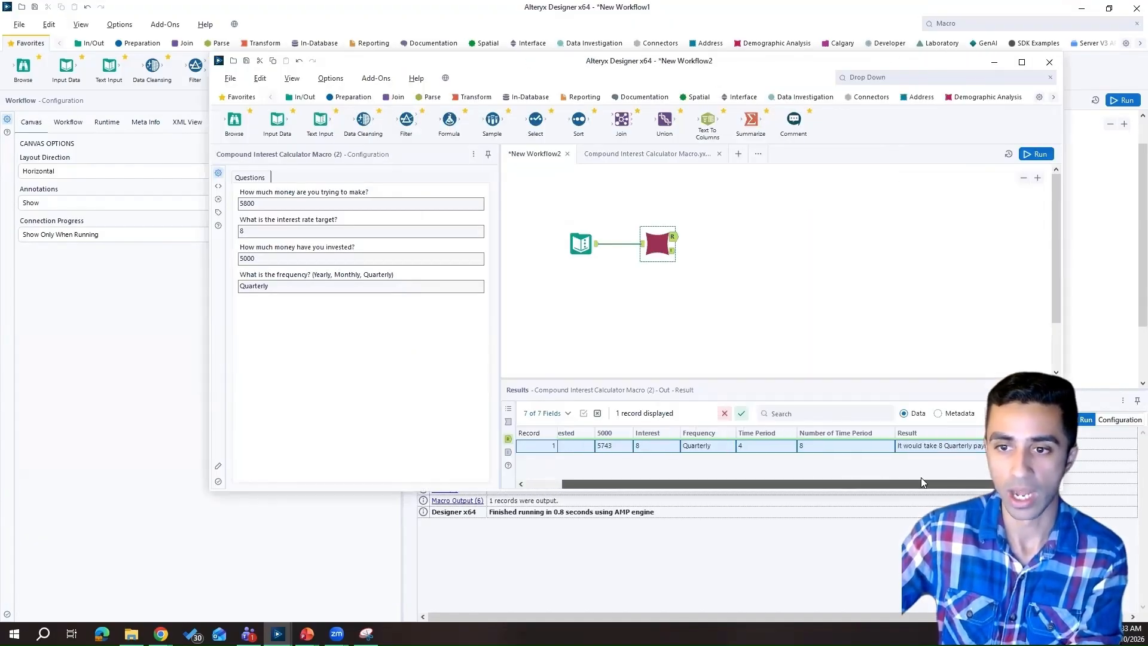
drag(895, 433, 828, 432)
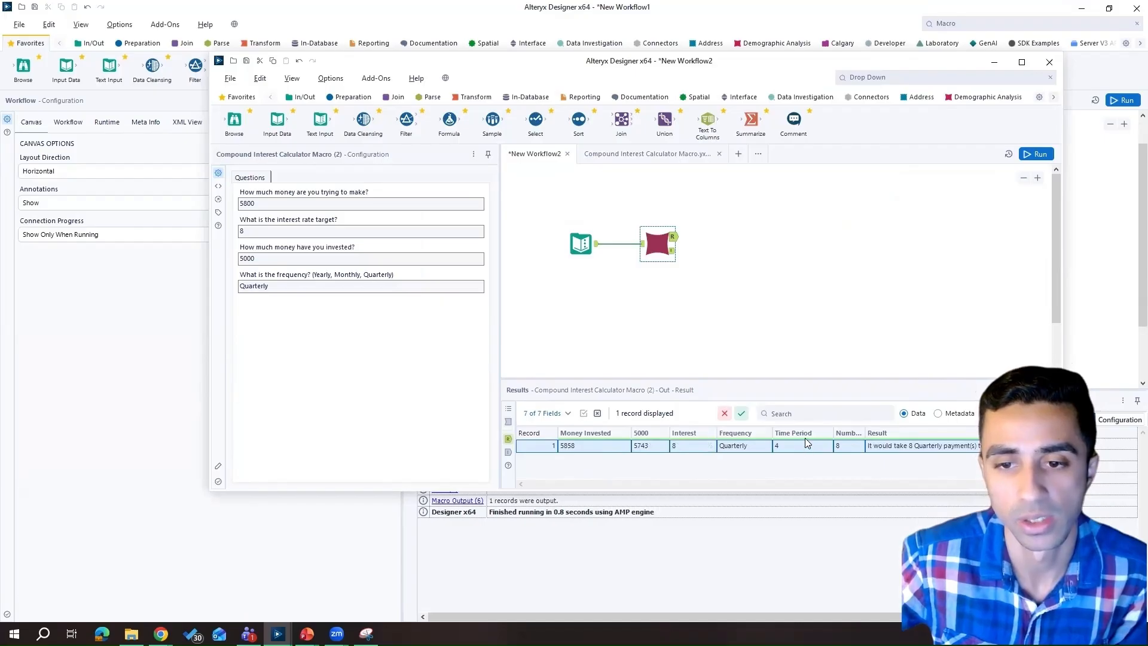
drag(864, 435, 929, 441)
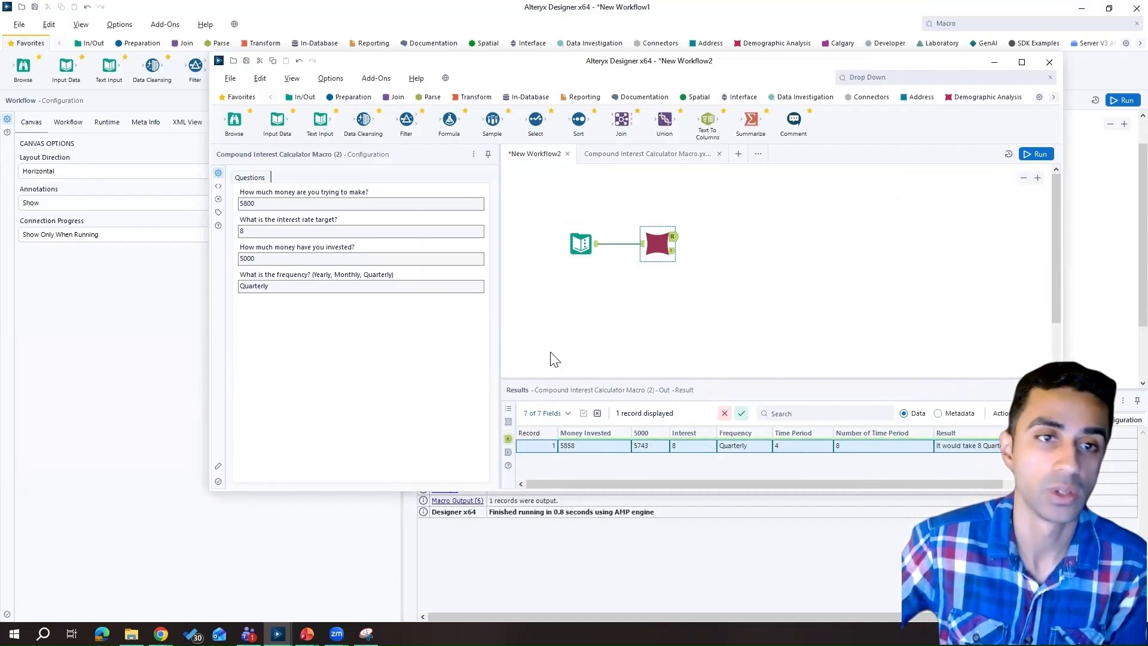
click(994, 62)
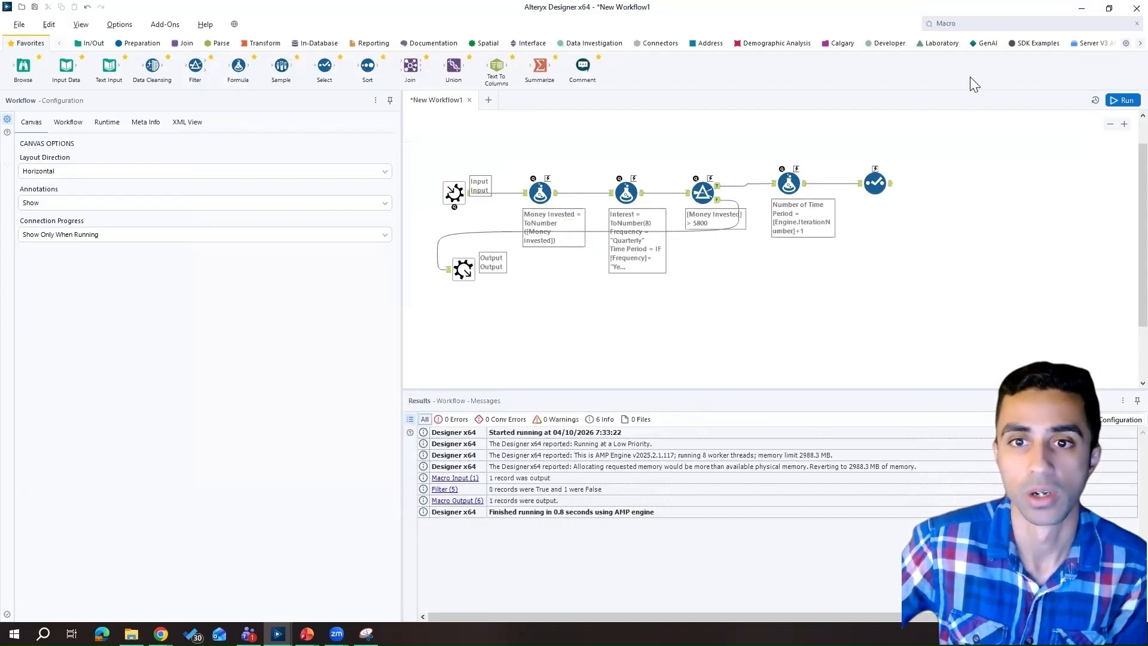
Move the Select tool closer and connect a Formula tool after it with an output column named Result
drag(872, 187, 853, 188)
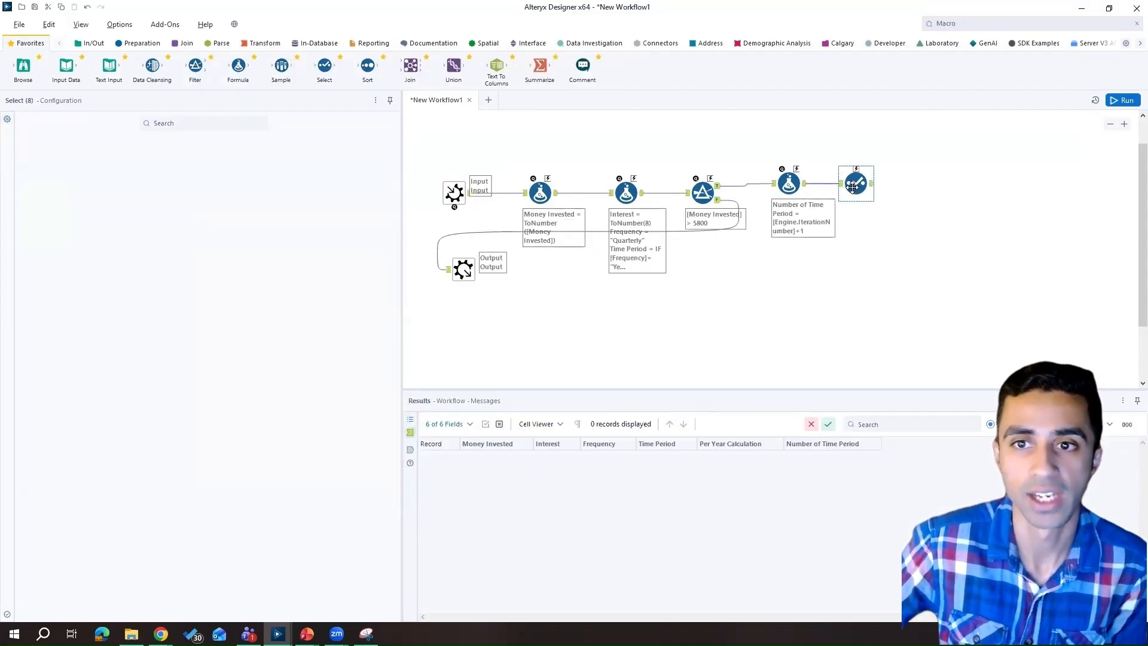
drag(238, 66, 943, 184)
click(95, 134)
click(88, 147)
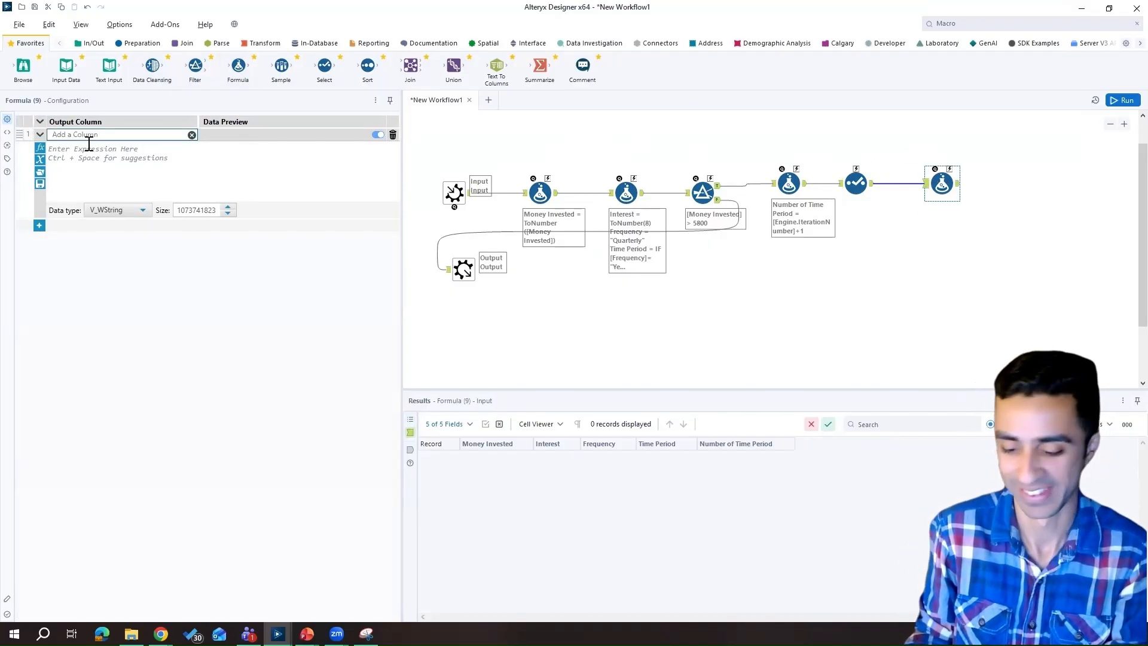
text(Result)
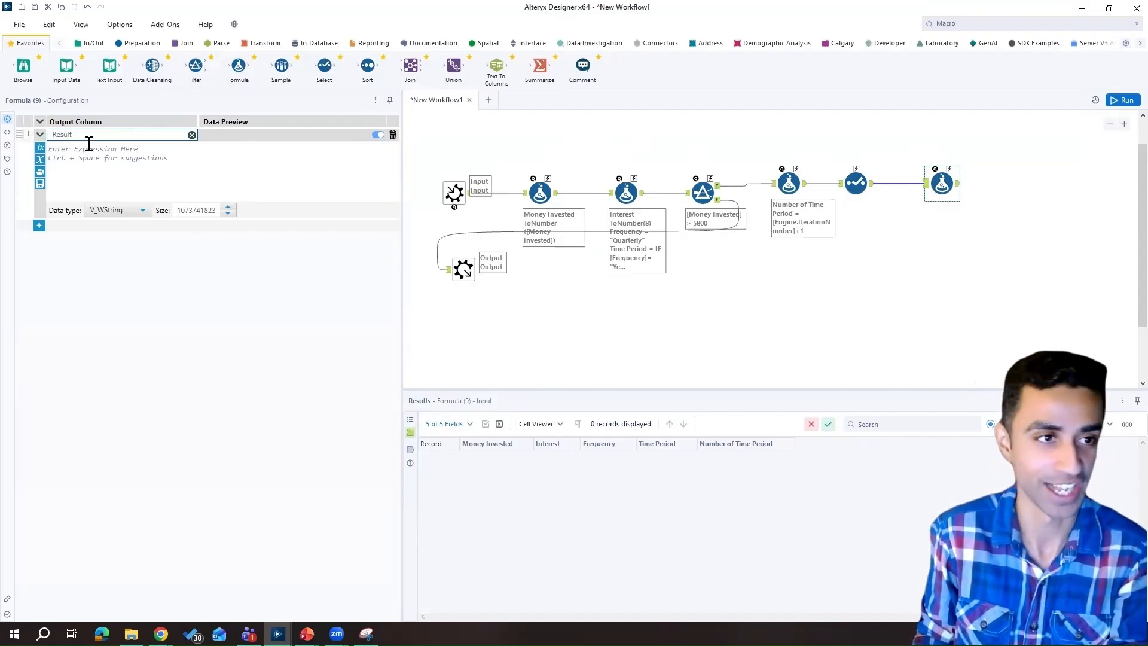
Set the Result expression to "It would take " + ToString([Number of Time Period]) + " " + [Frequency] + " payment" + "(s)" + " to make " + ToString([Money Invested])
click(90, 148)
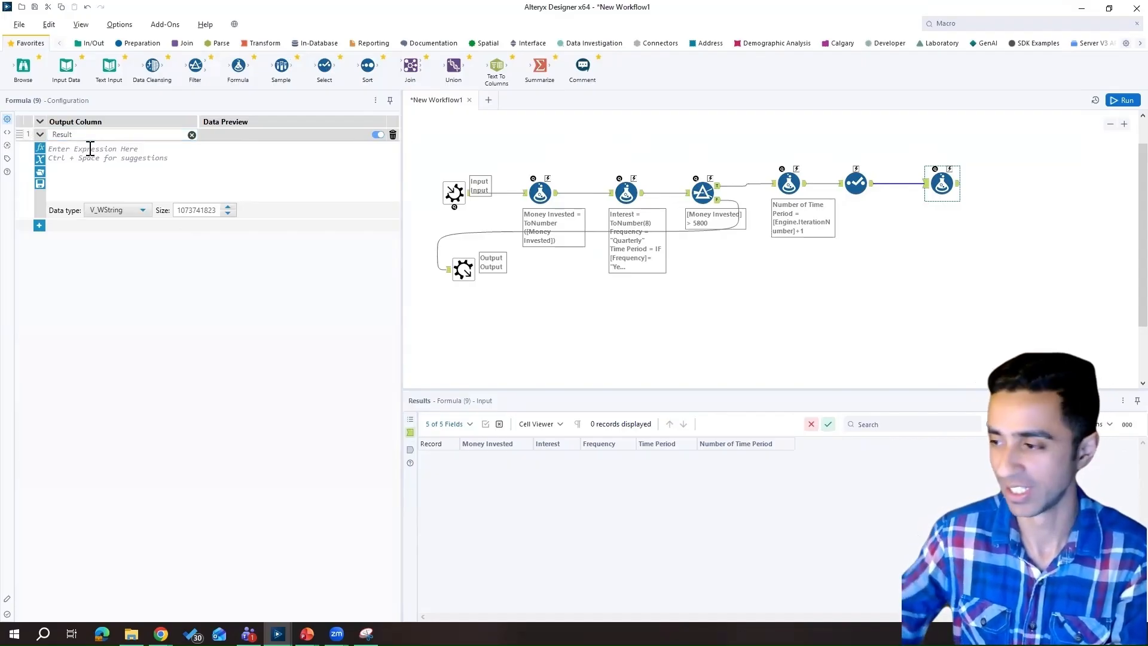
text("It would take" +)
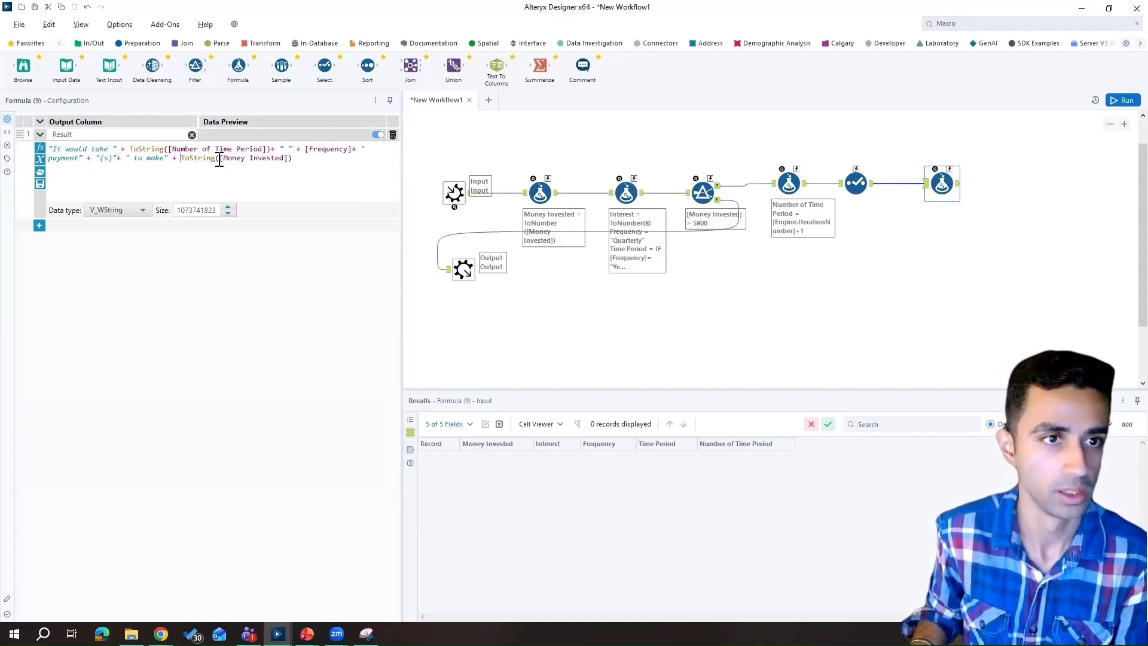
click(957, 184)
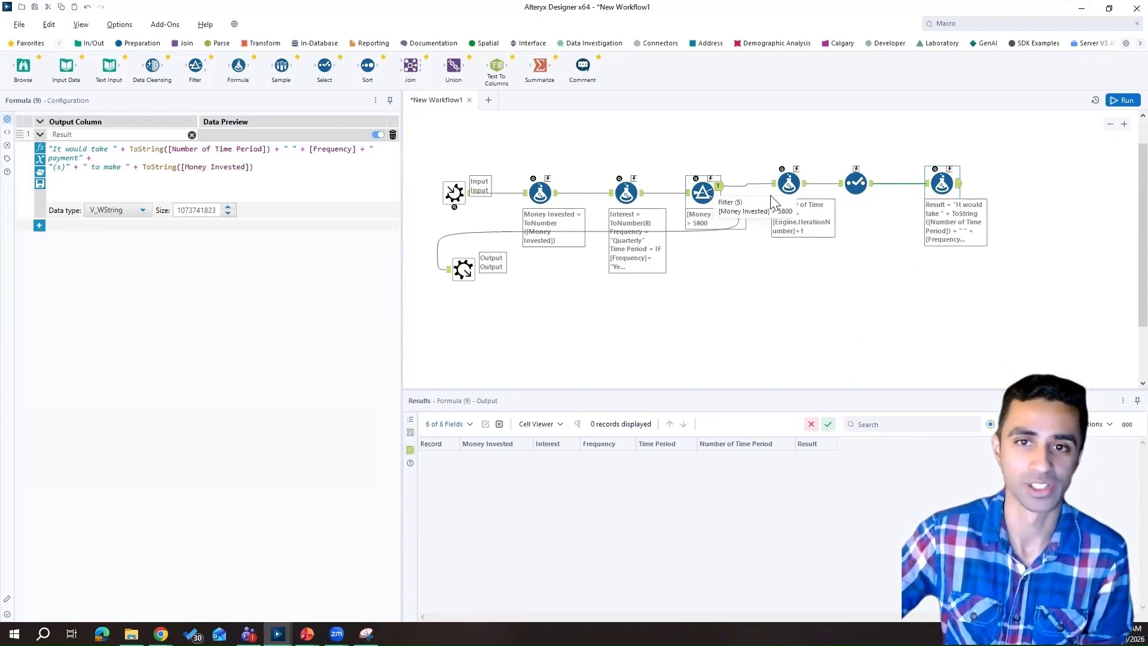
Move the Result Formula tool closer and connect a second Macro Output tool to its output
drag(941, 182, 913, 183)
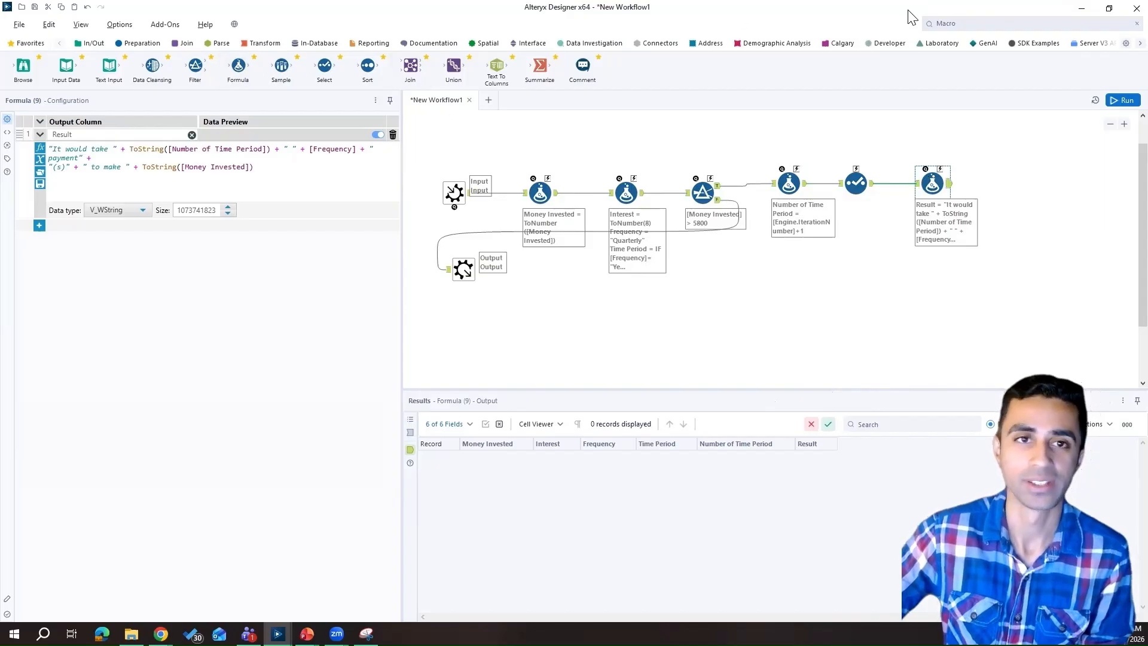
click(944, 24)
drag(974, 115, 1009, 186)
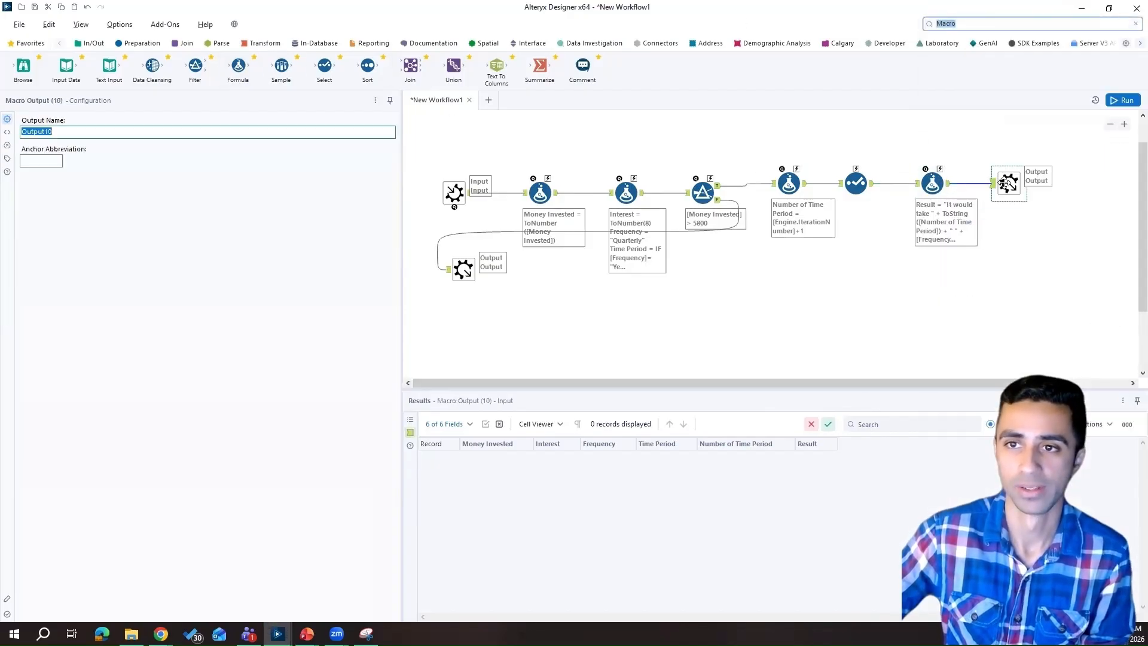
Name the new Macro Output tool's output Result and set its anchor abbreviation to R
click(169, 130)
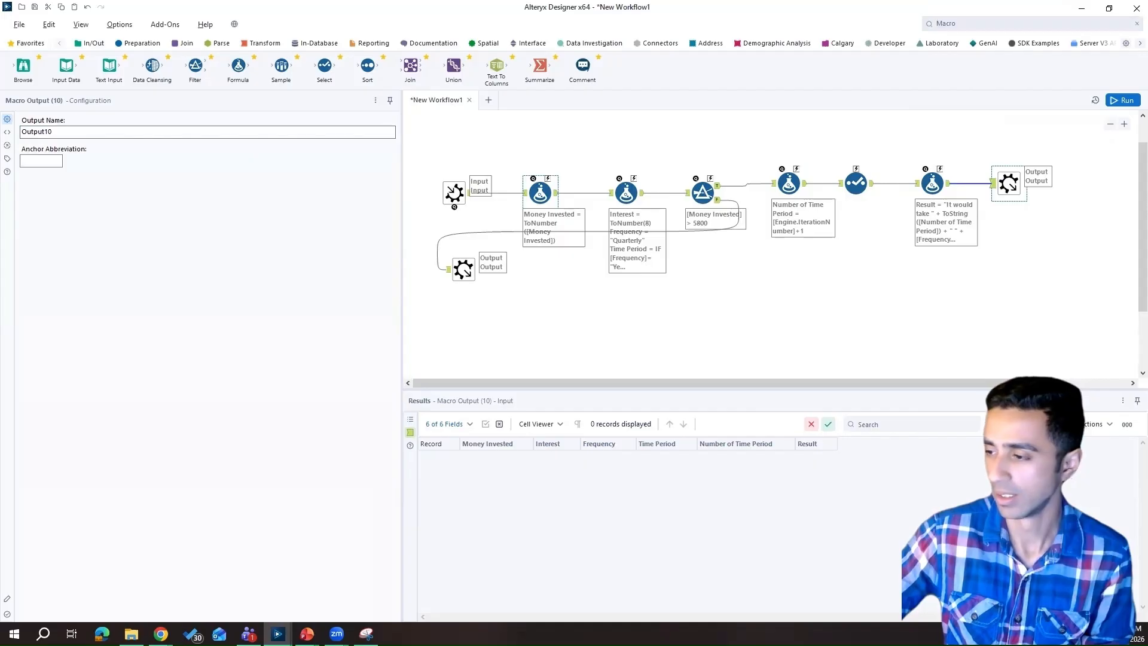
double_click(152, 131)
key(BackSpace)
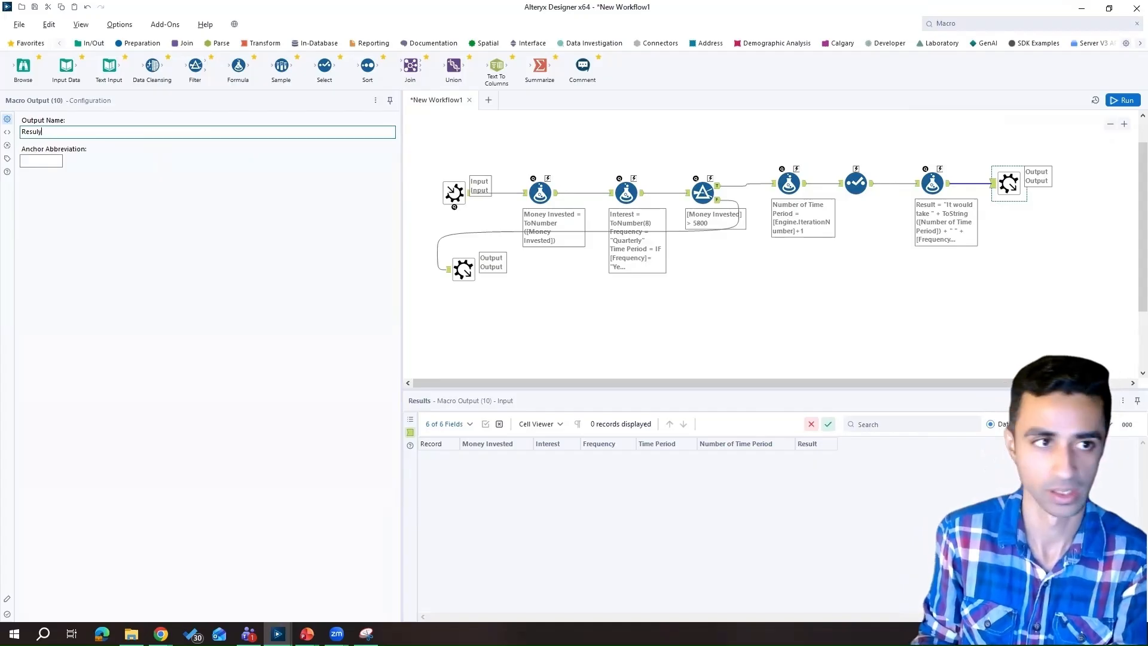
click(53, 160)
text(R)
Set the anchor abbreviation of the Iteration Macro Output tool to I
click(463, 269)
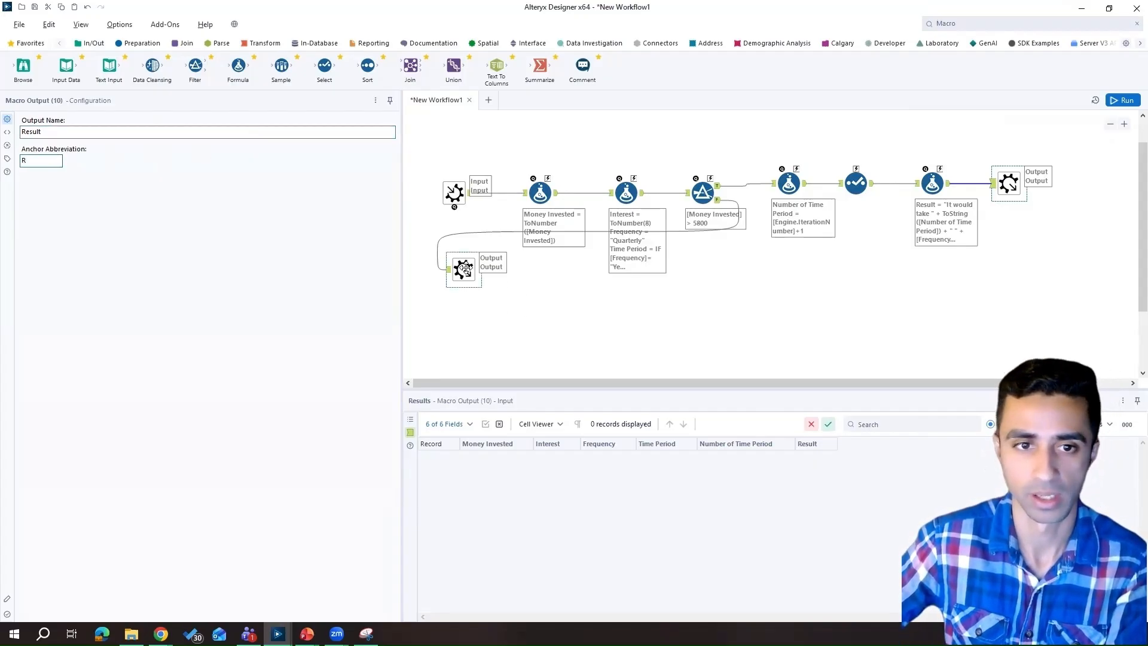
click(55, 160)
text(I)
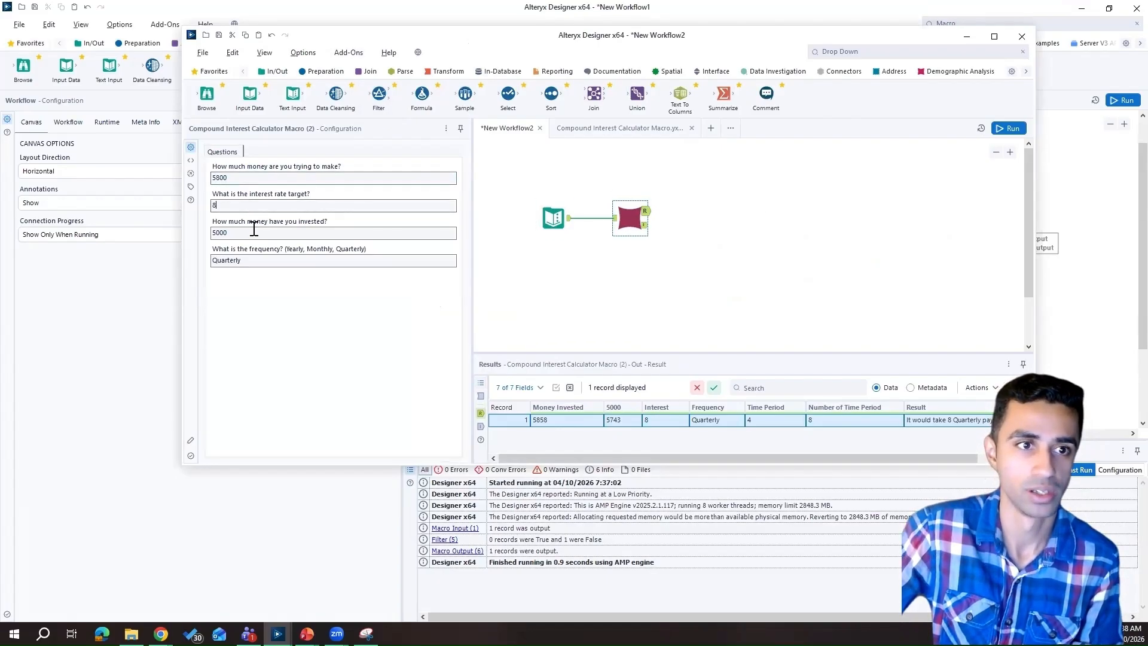
Return to the macro workflow and add a Text Box interface tool above the flow asking "How much money have you invested?"
click(262, 261)
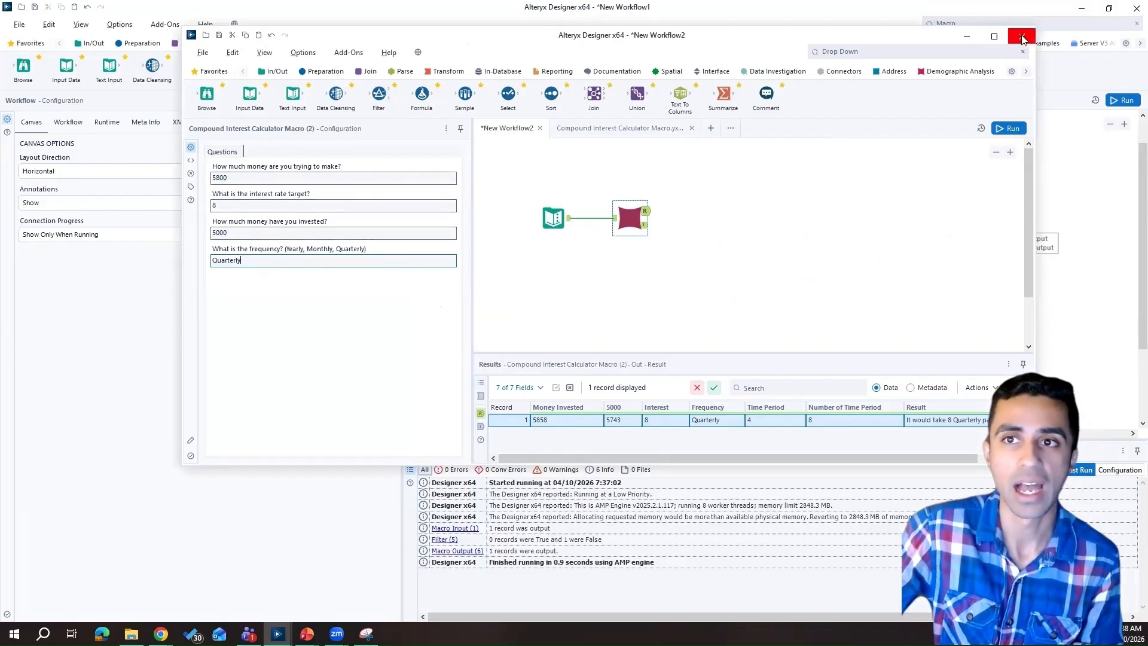
click(966, 37)
scroll(717, 312, up, 1)
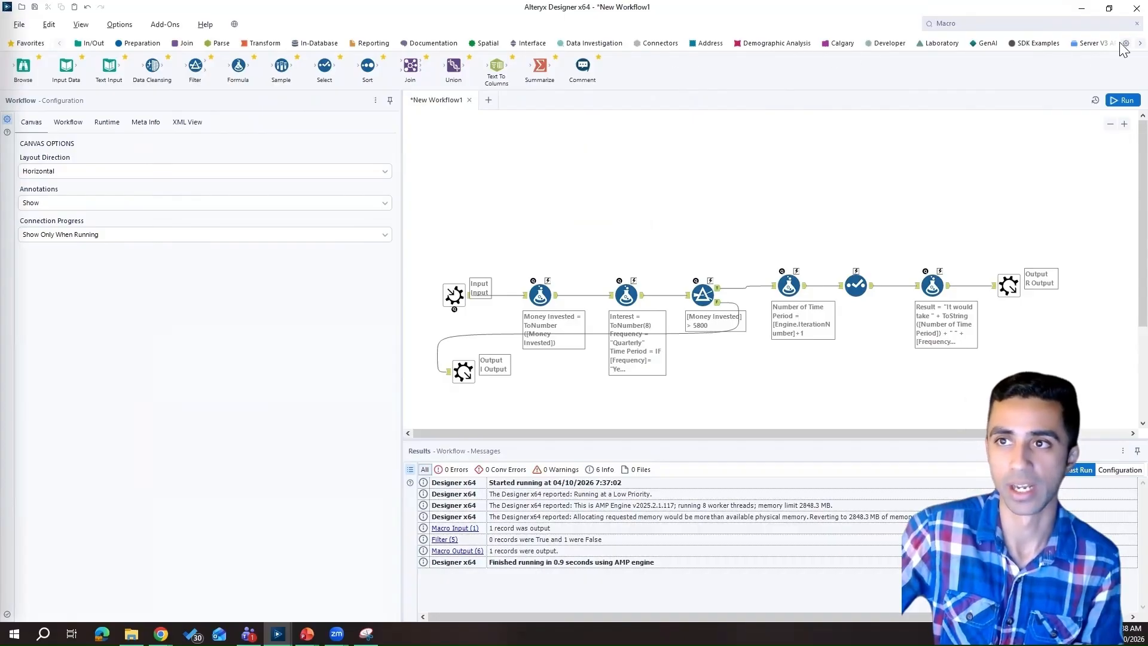
scroll(1119, 43, down, 1)
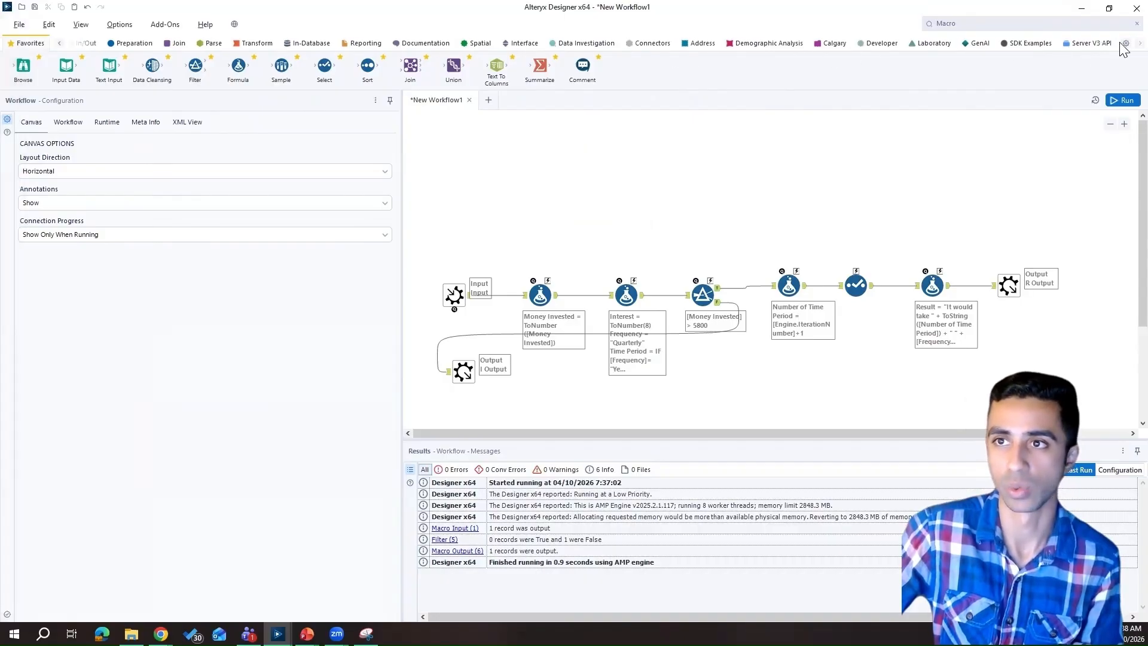
click(59, 44)
click(528, 43)
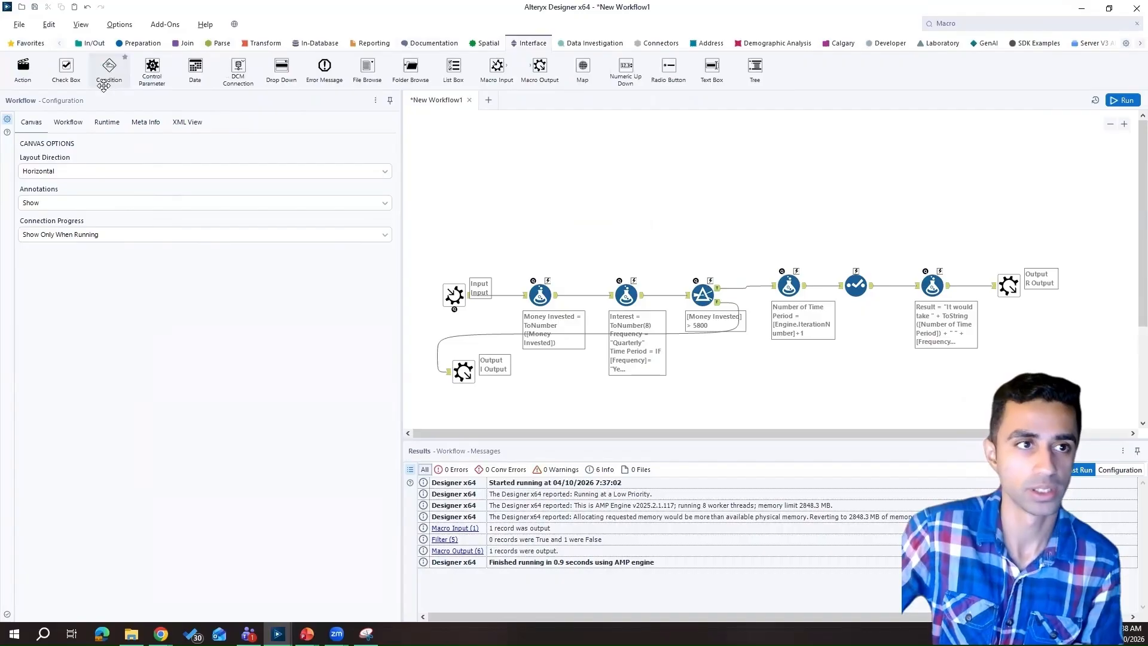
drag(711, 66, 473, 153)
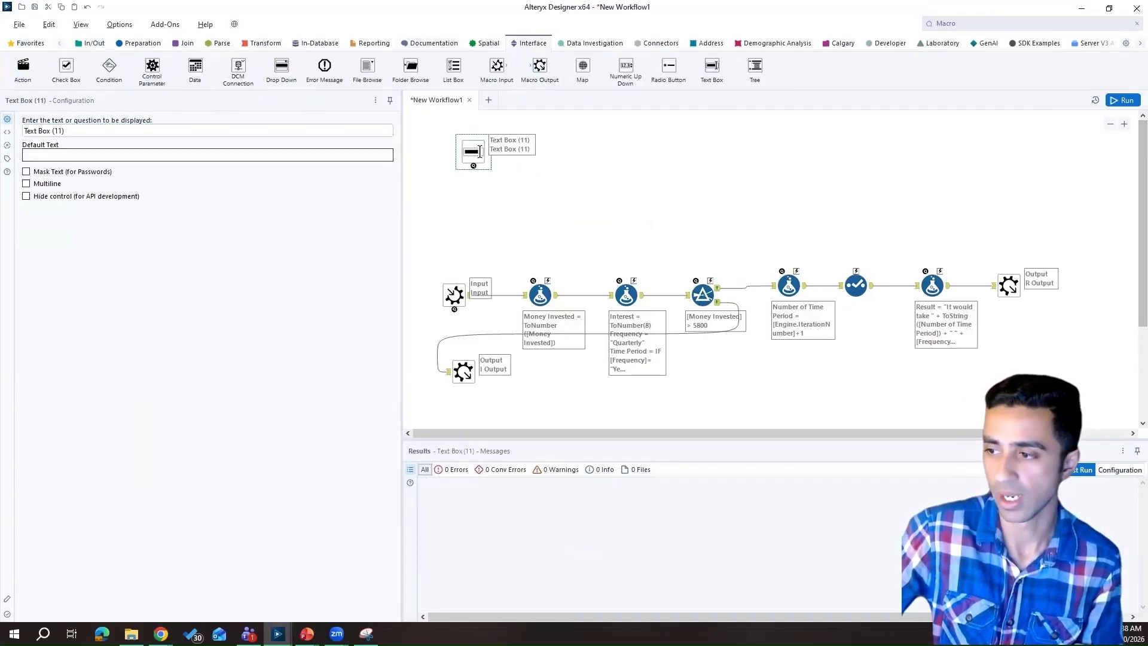
click(138, 131)
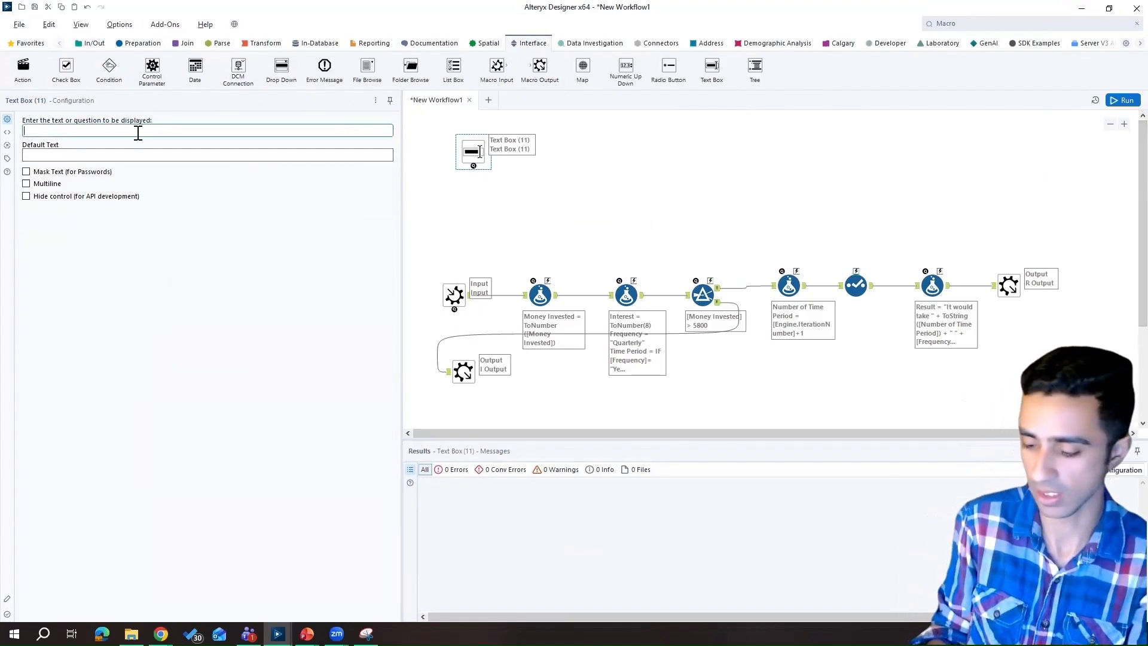
text(Howm)
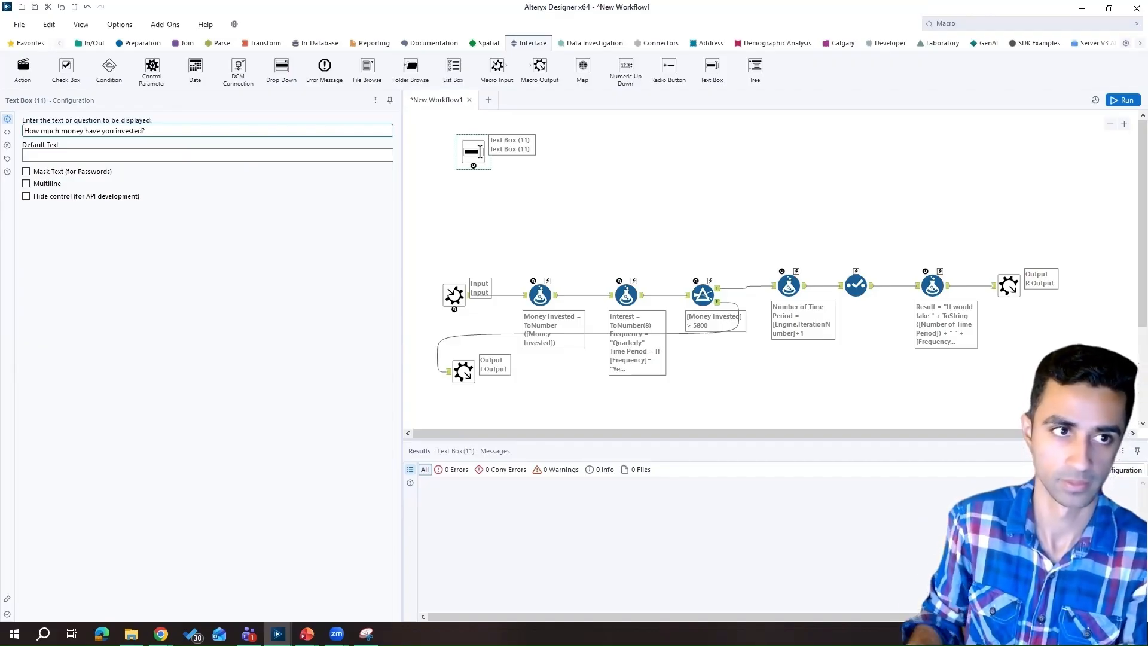
click(483, 177)
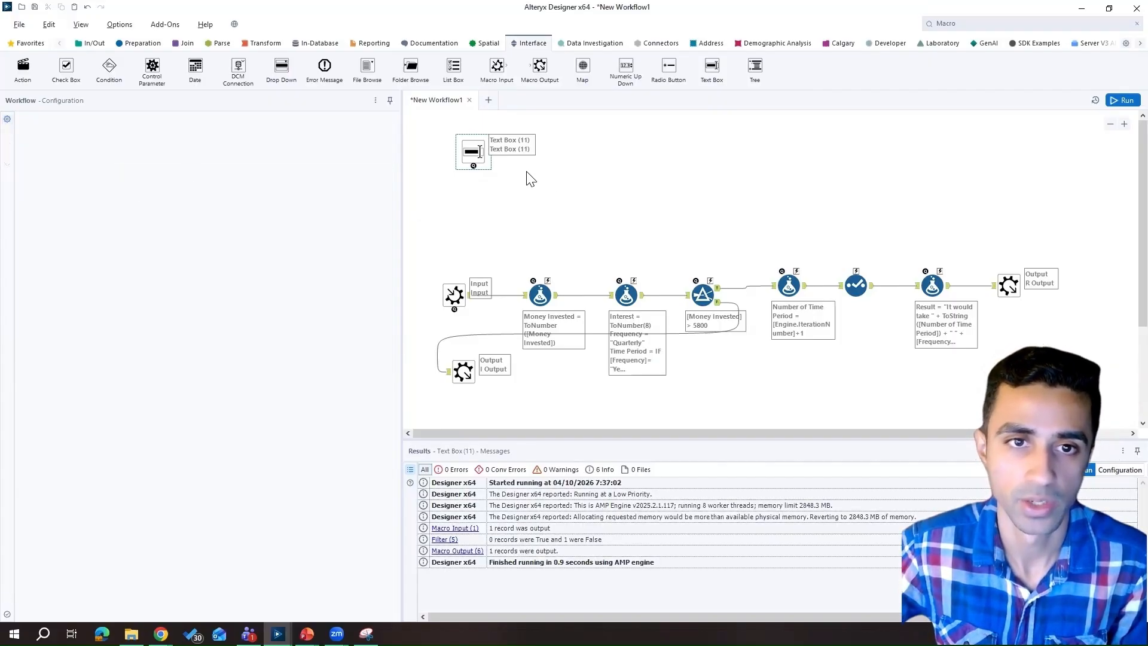
drag(474, 167, 548, 279)
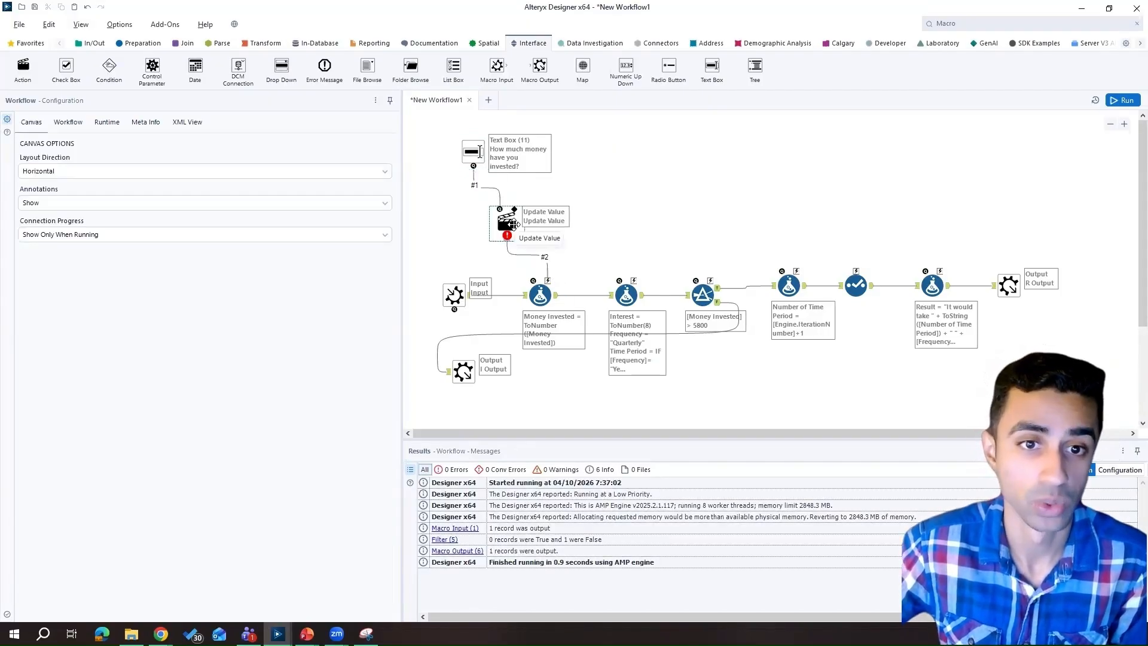
drag(513, 224, 527, 209)
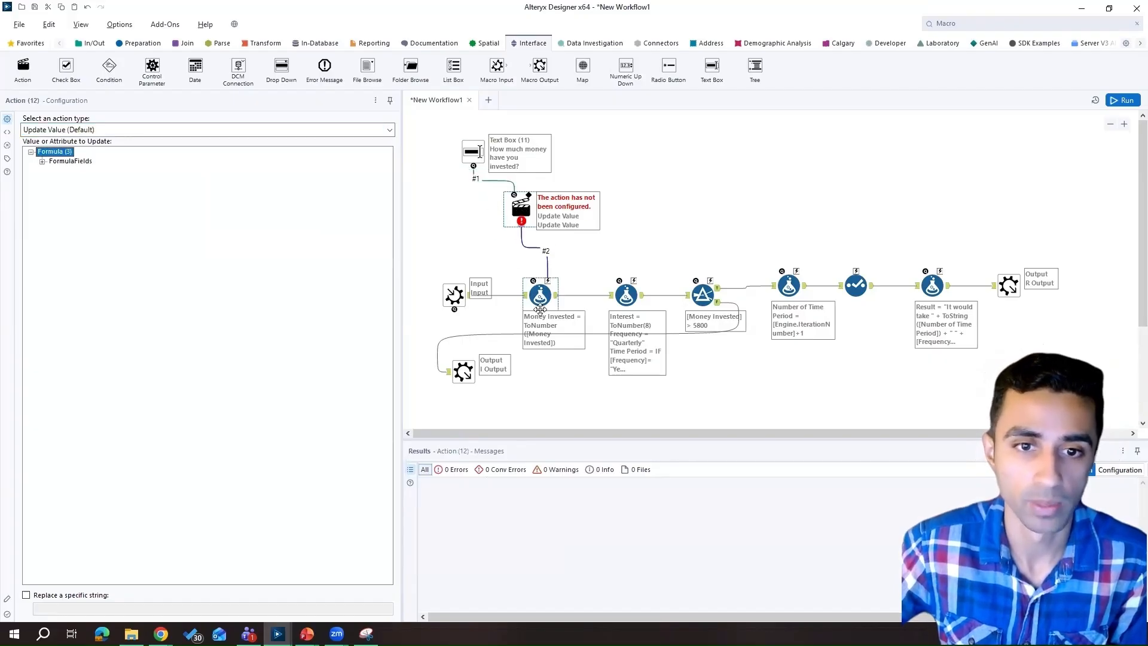
click(540, 306)
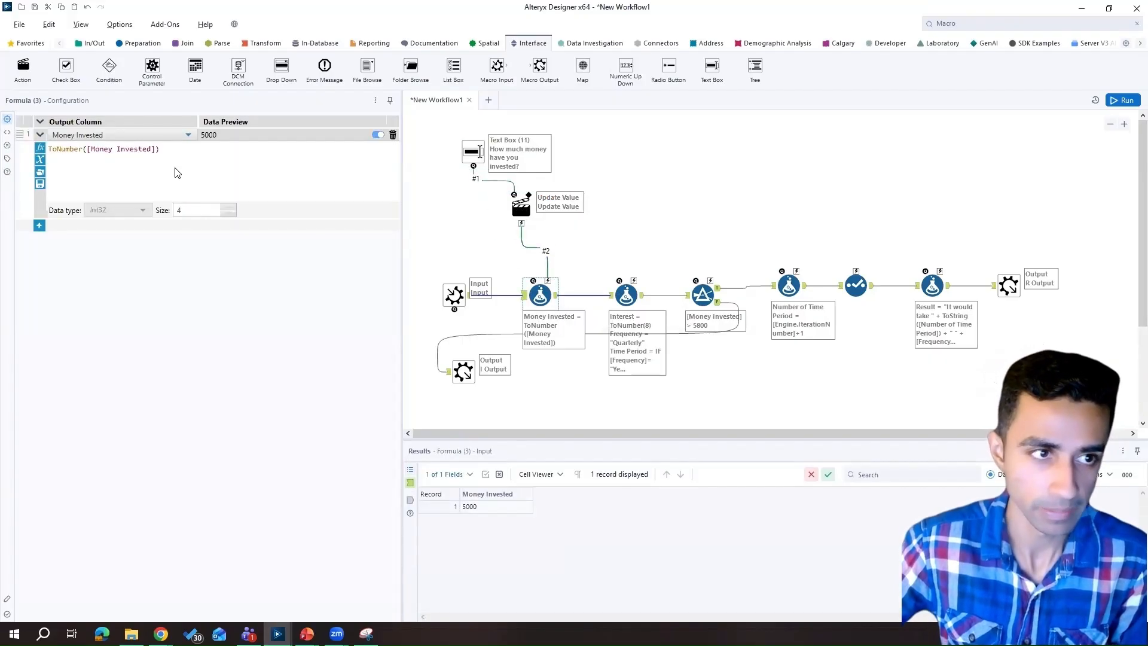
drag(155, 149, 88, 150)
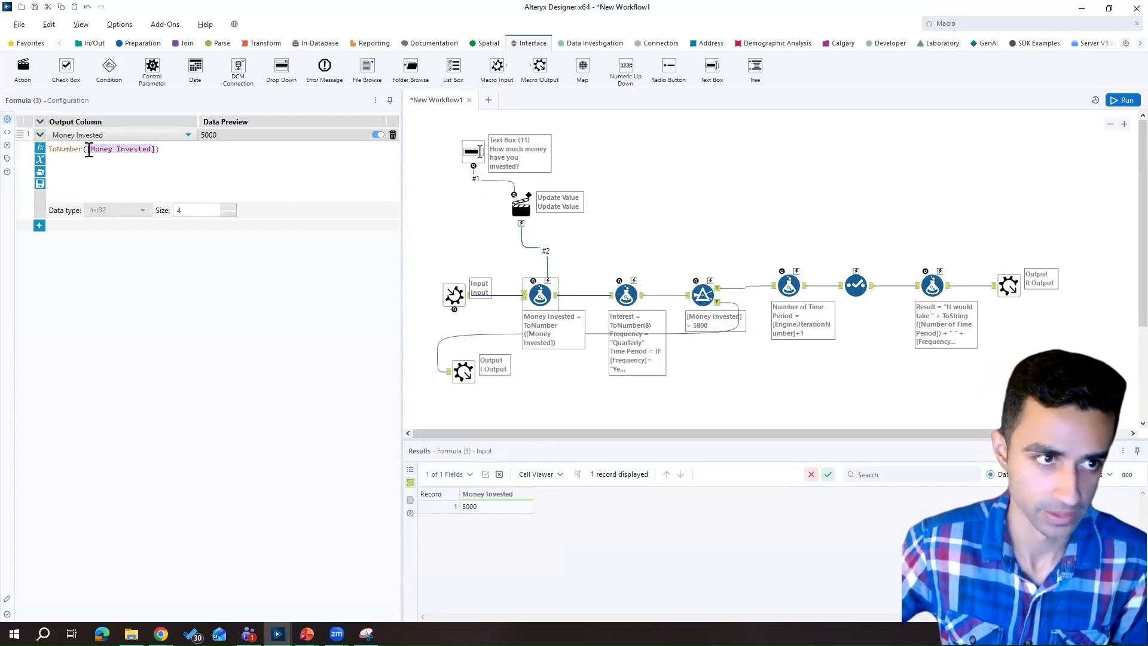
click(473, 151)
click(521, 207)
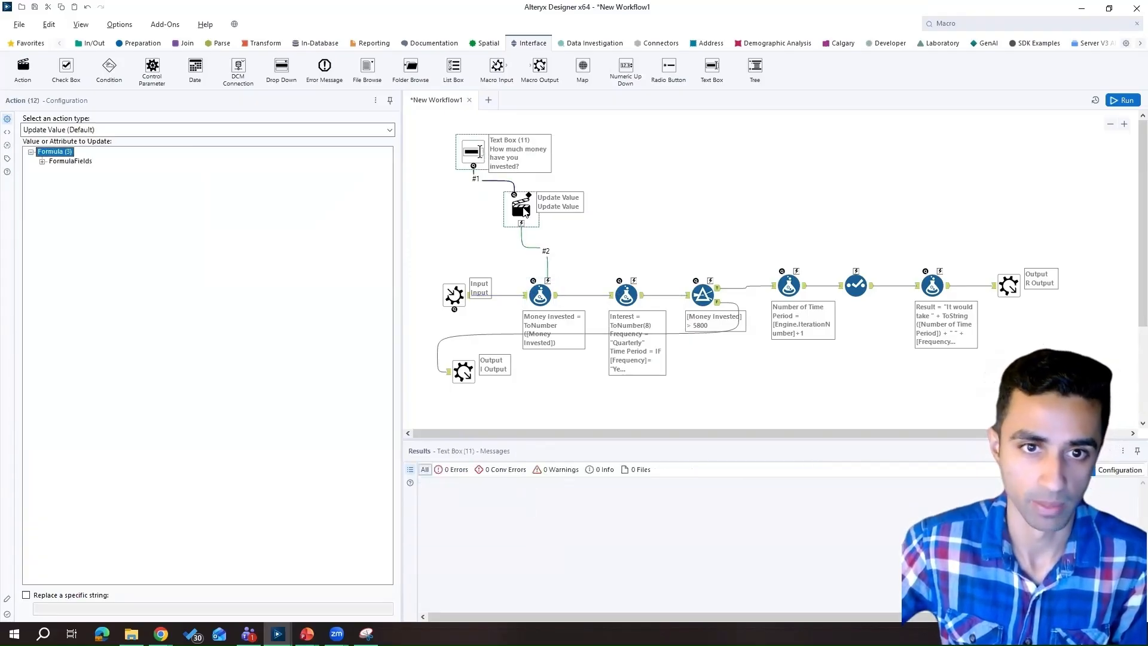
click(42, 161)
click(53, 171)
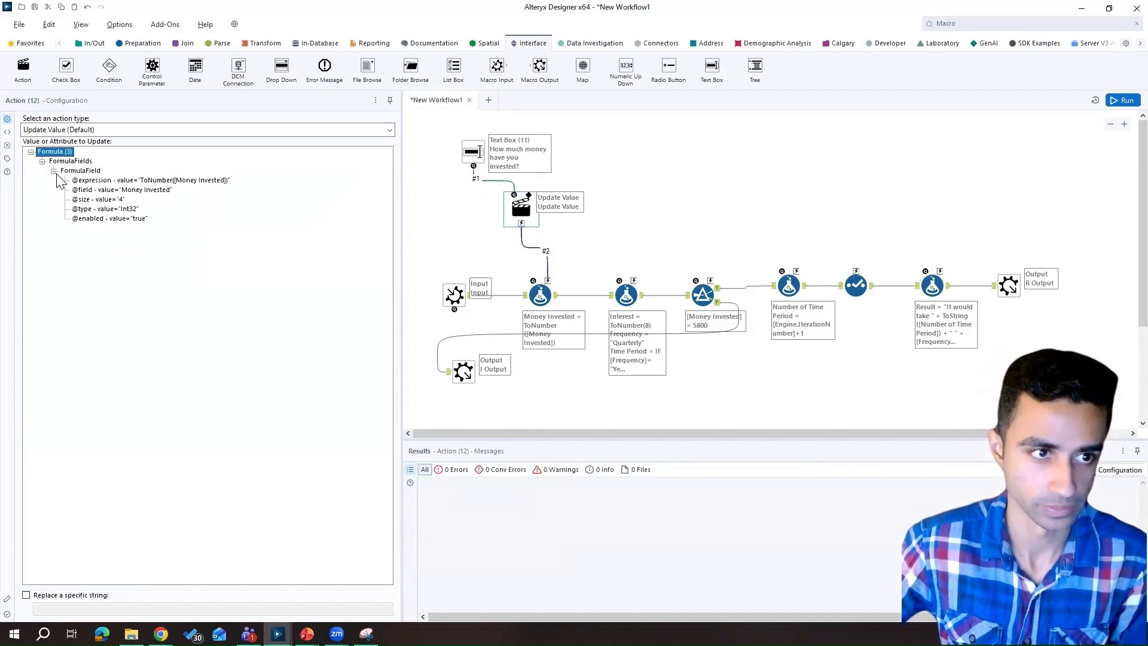
click(132, 191)
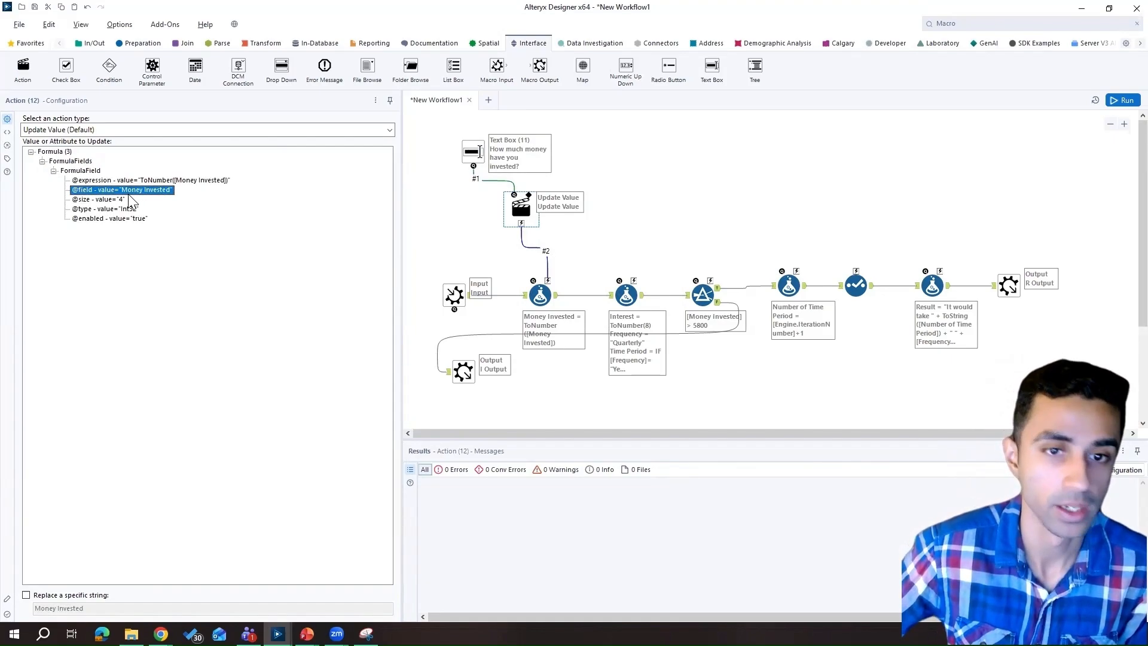
Review the Money Invested expression in the first Formula tool
click(542, 294)
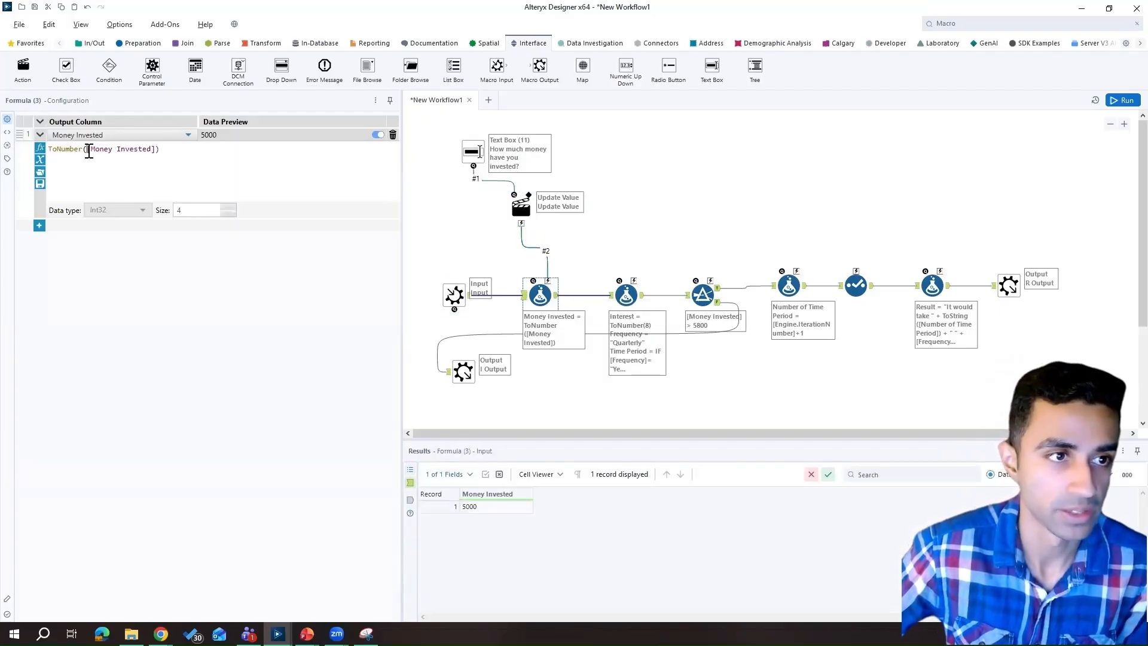
drag(88, 150, 157, 150)
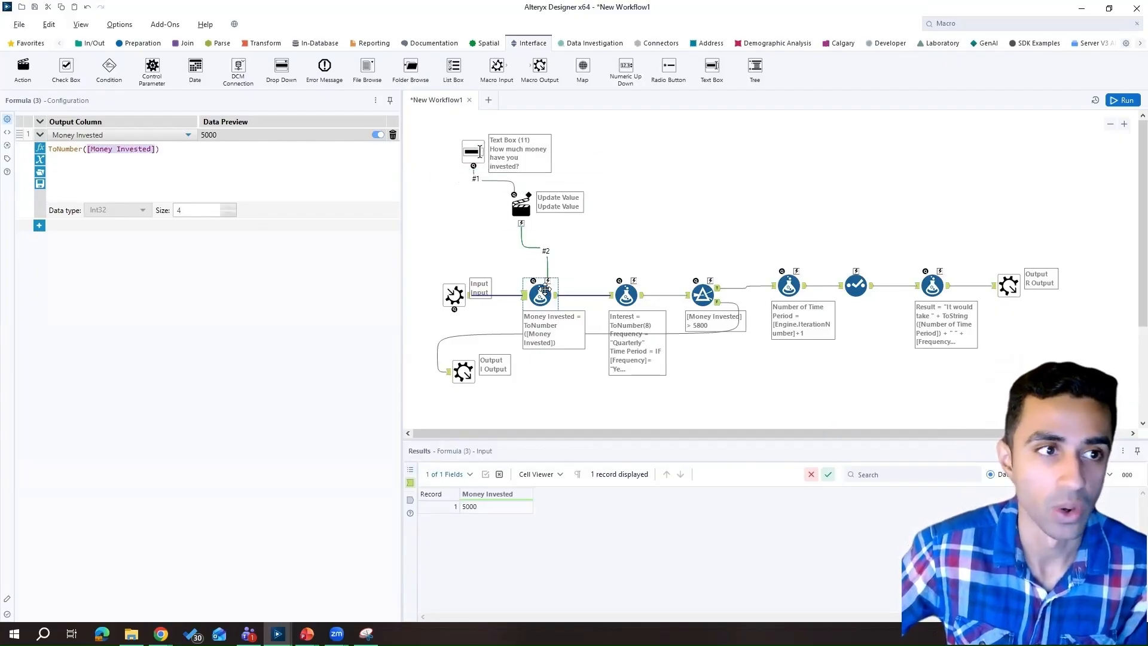
click(139, 149)
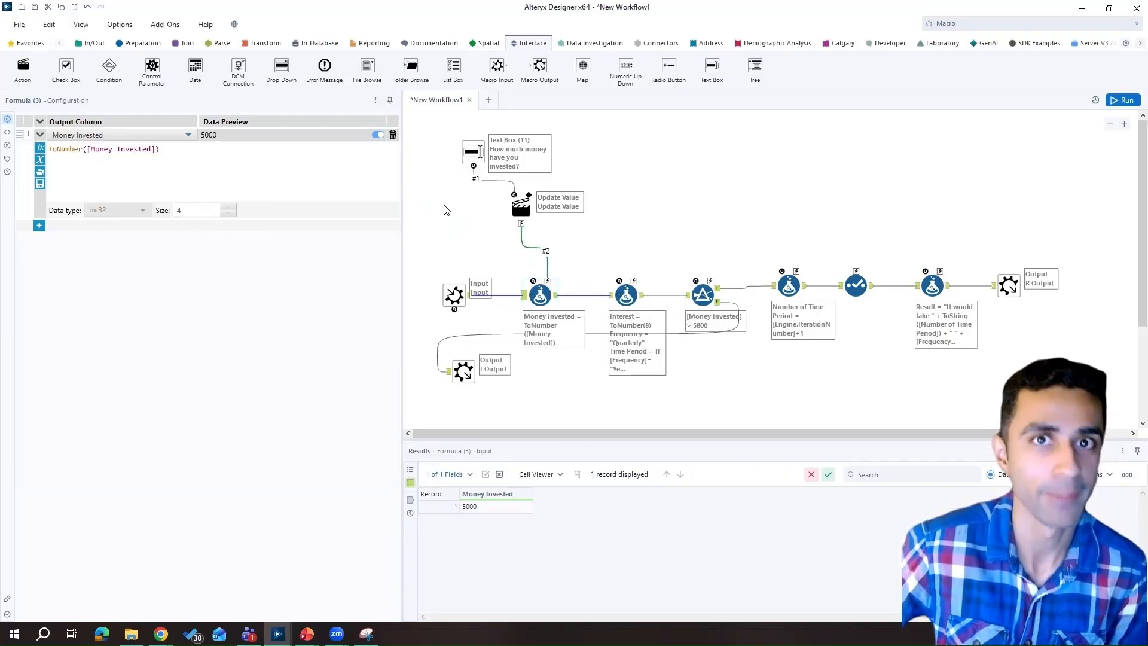
click(621, 202)
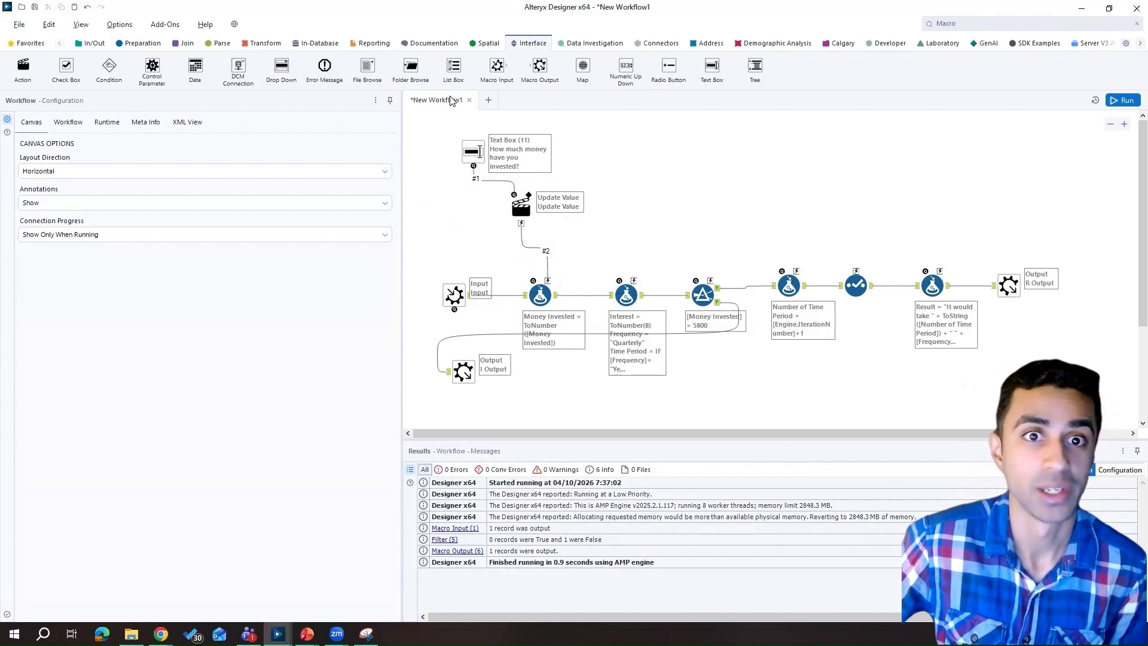
Add a second Text Box above the second Formula tool with the question "What is the interest rate target?"
drag(711, 66, 637, 159)
click(218, 129)
triple_click(218, 129)
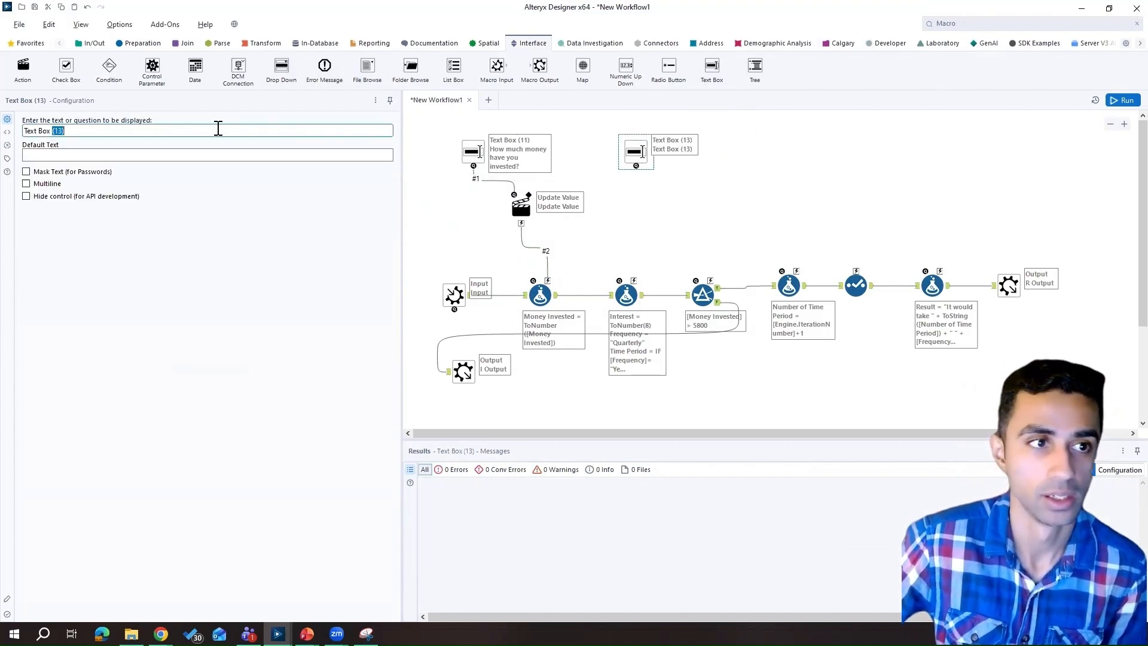
key(BackSpace)
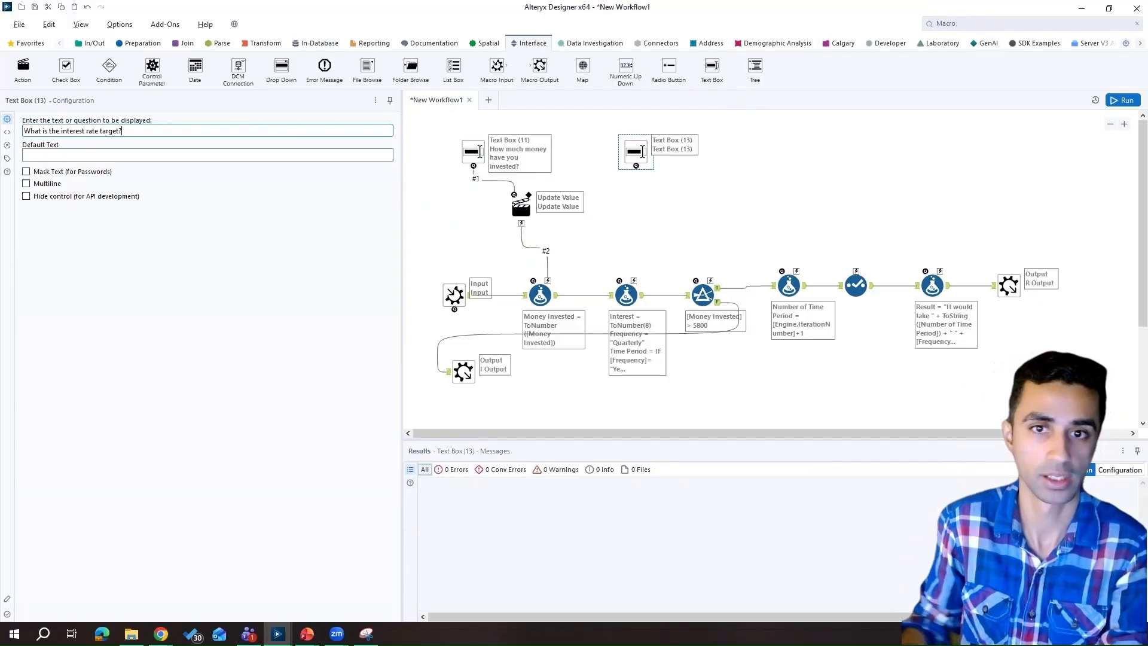
key(ctrl+r)
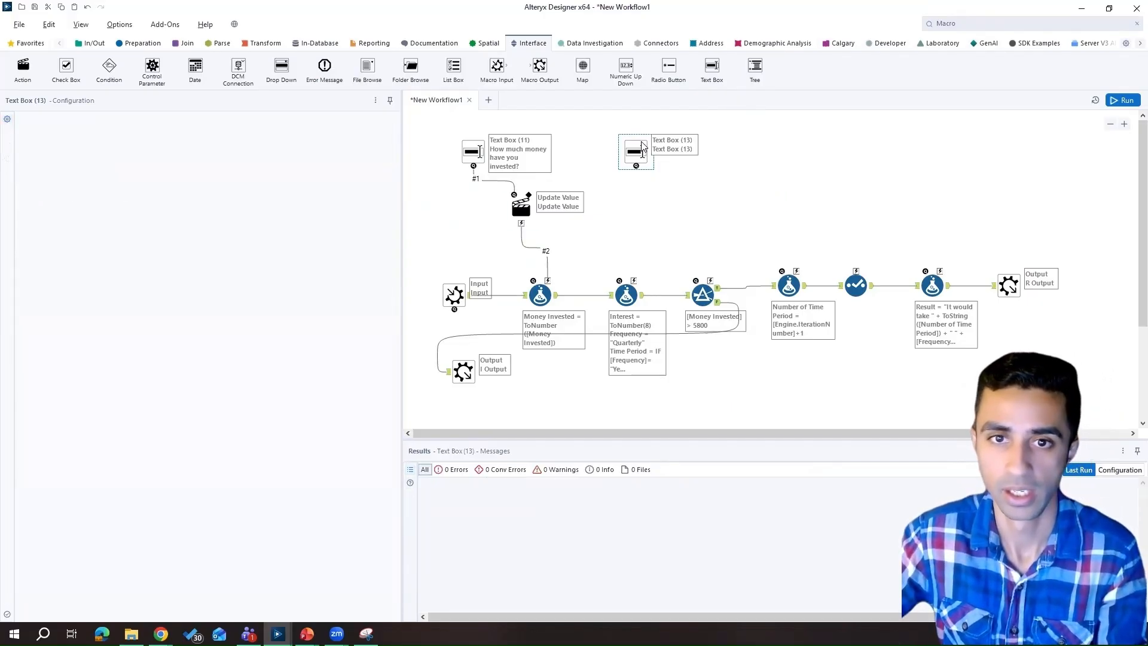
drag(640, 148, 635, 286)
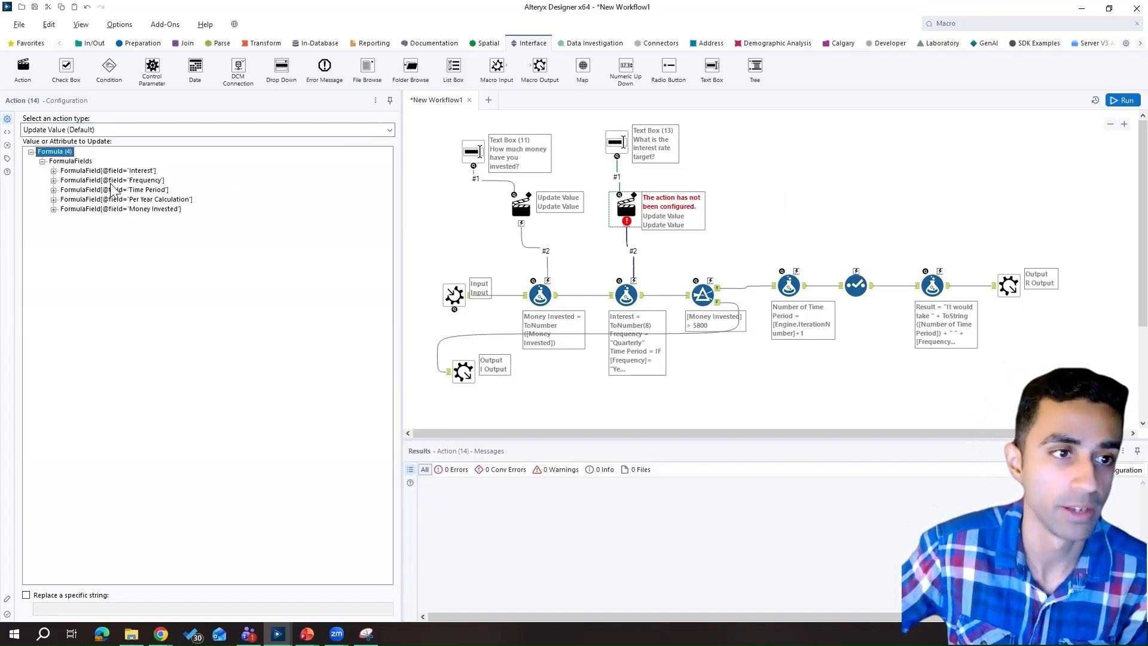
click(53, 172)
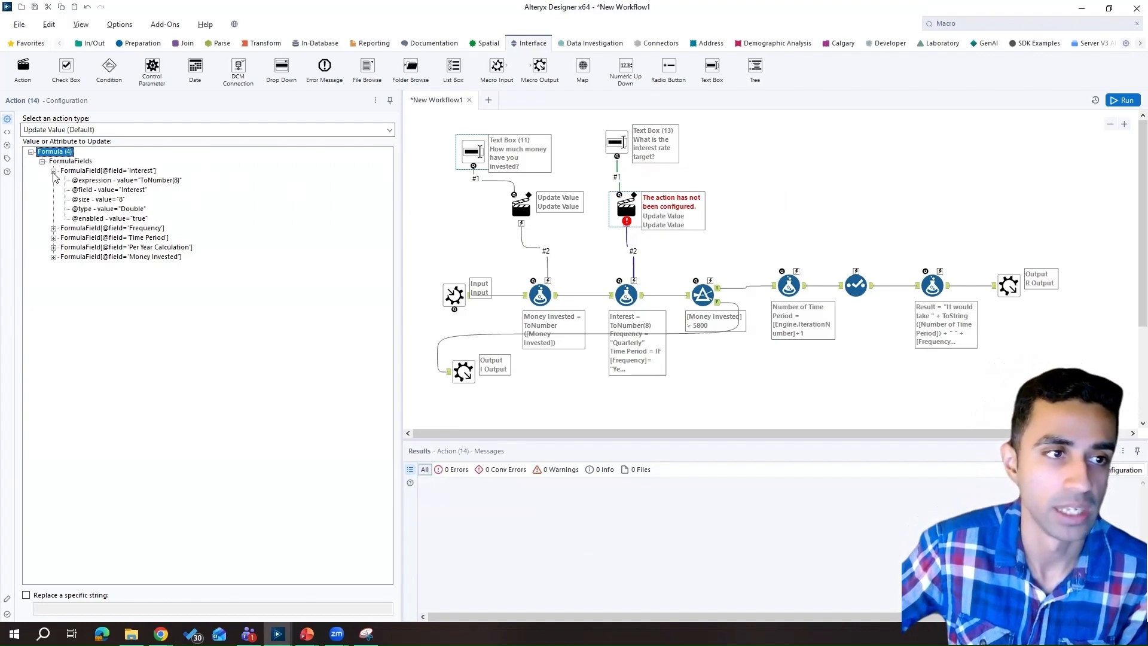
click(140, 182)
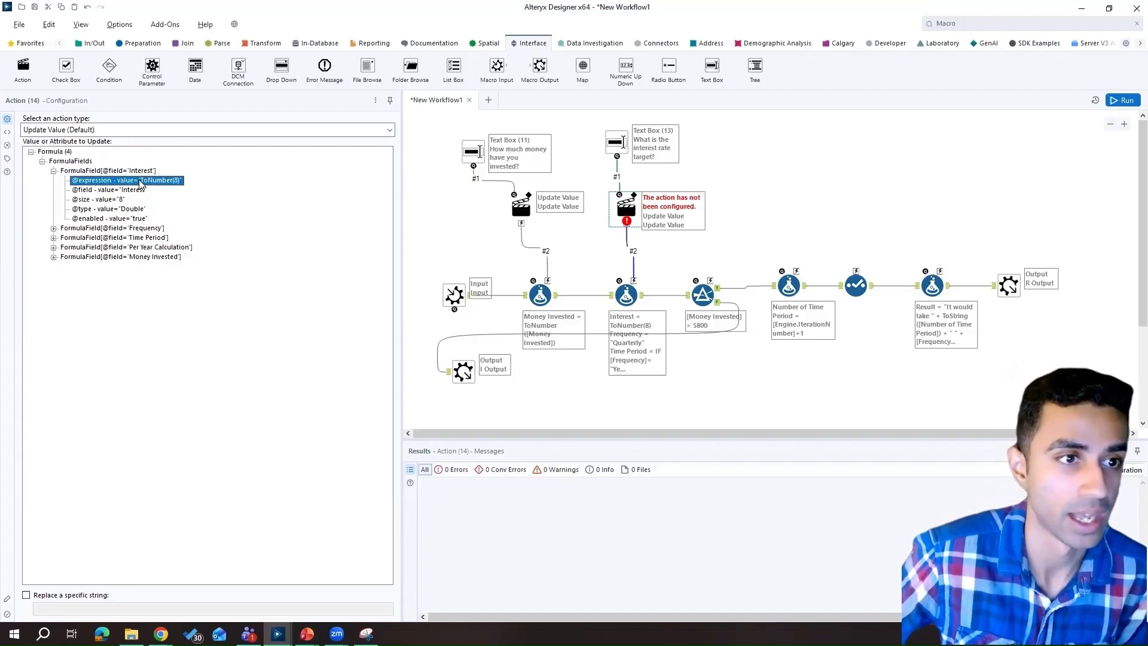
click(817, 173)
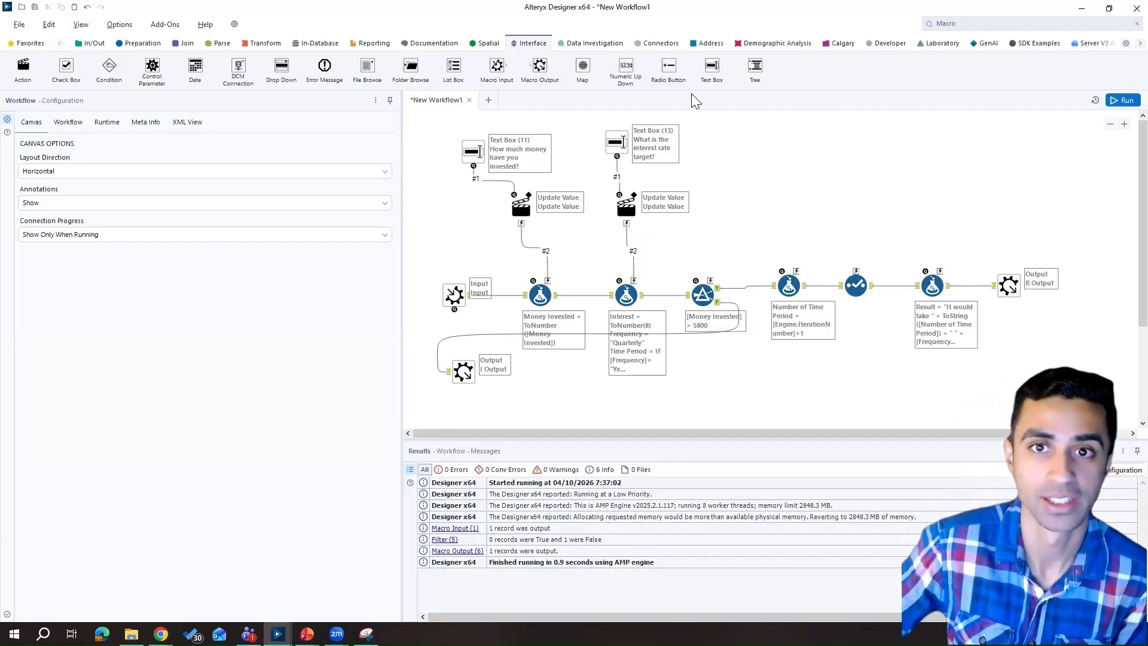
Add a third Text Box beside the interest rate one with the question "What is the frequency? (Yearly, Quarterly, Monthly)"
drag(747, 76, 741, 142)
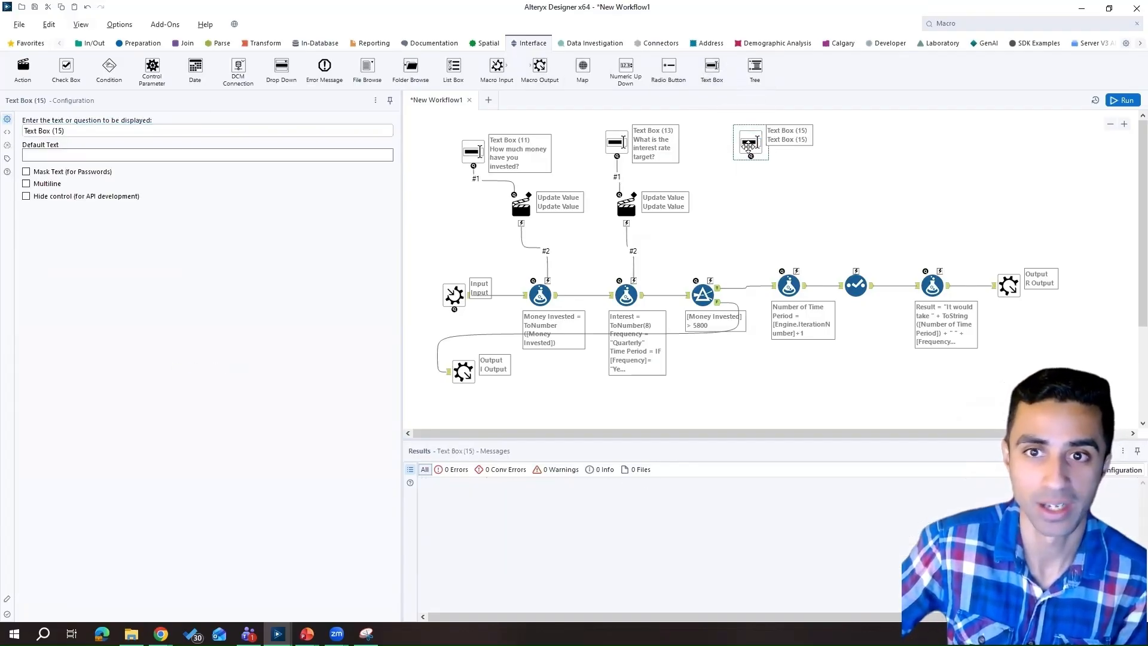
triple_click(58, 131)
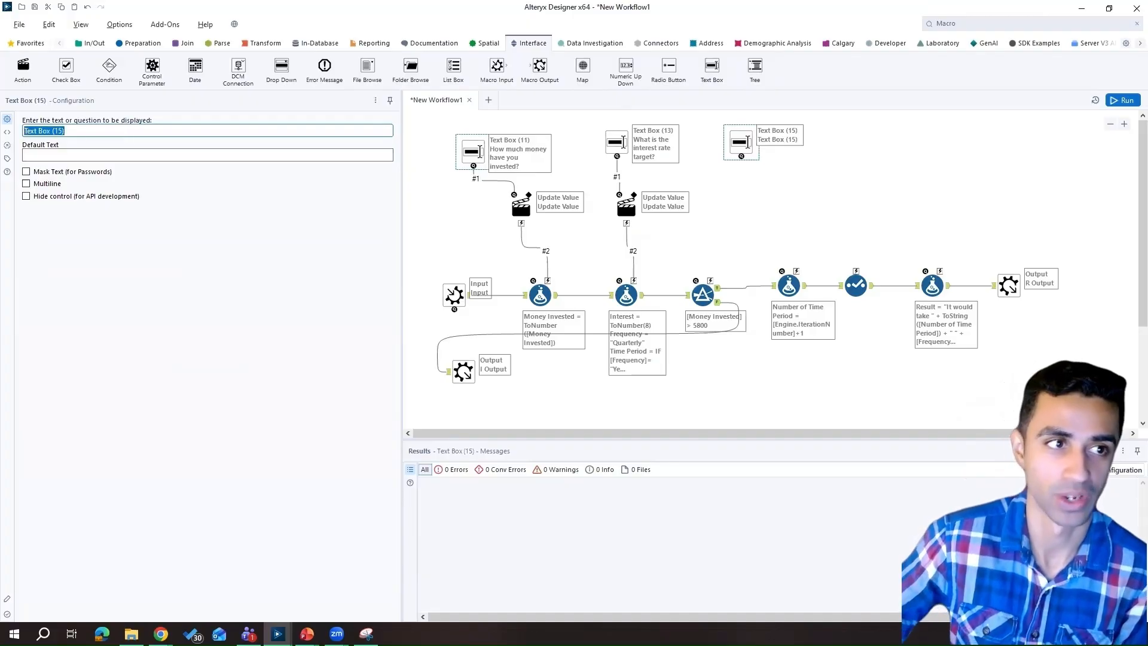
key(BackSpace)
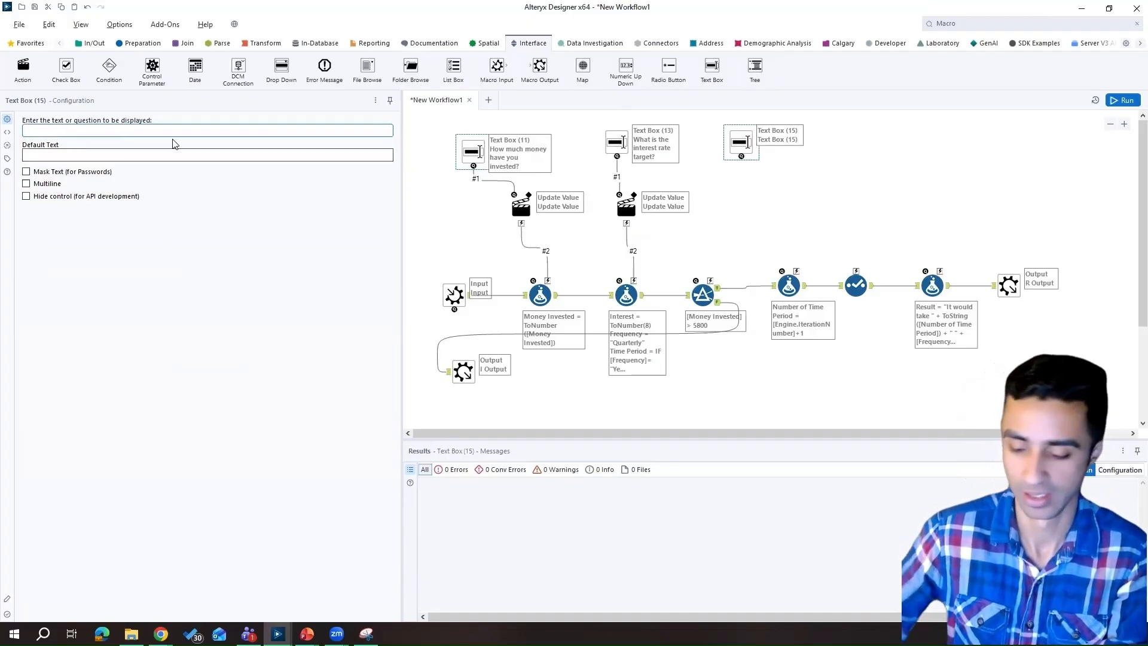
text(WQh)
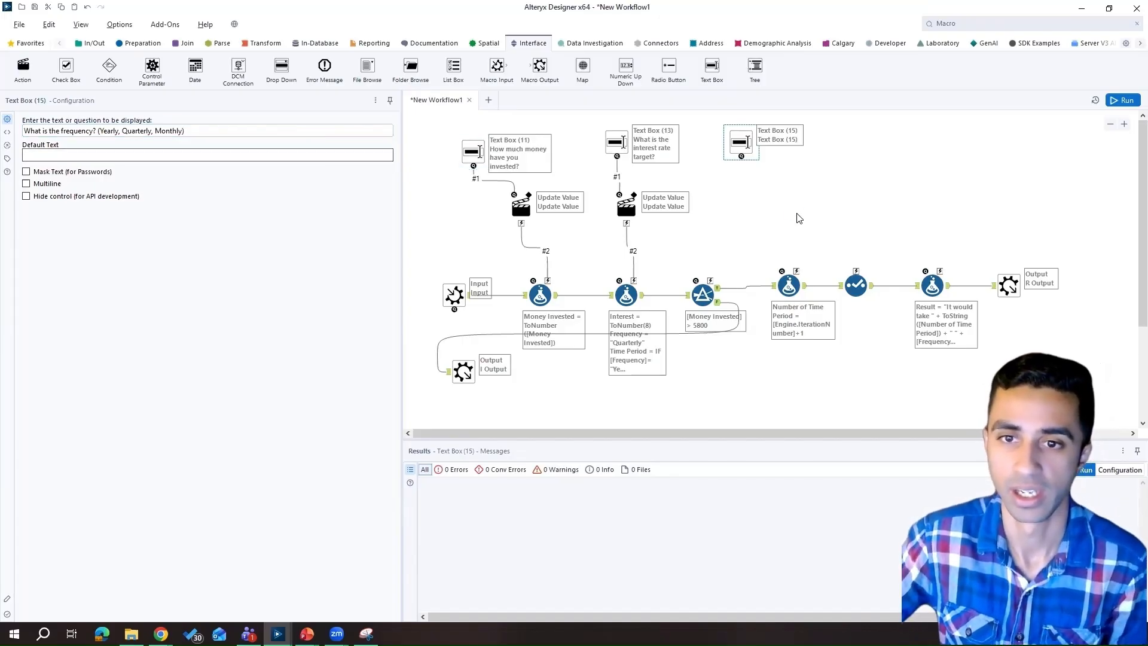
key(ctrl+r)
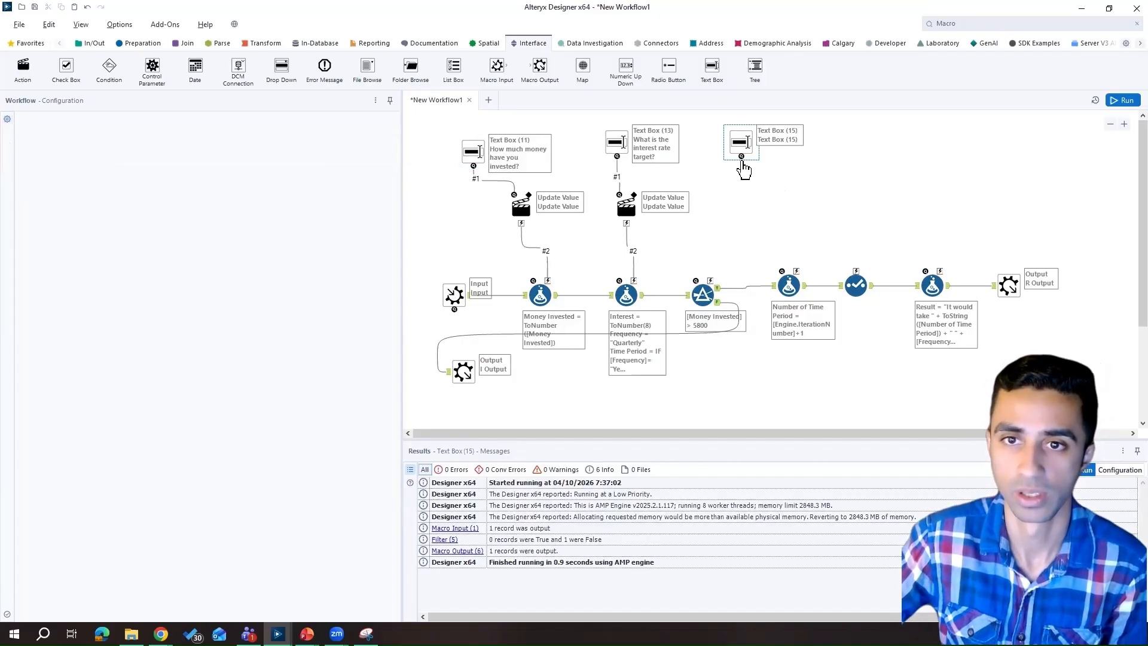
click(740, 144)
drag(741, 157, 633, 279)
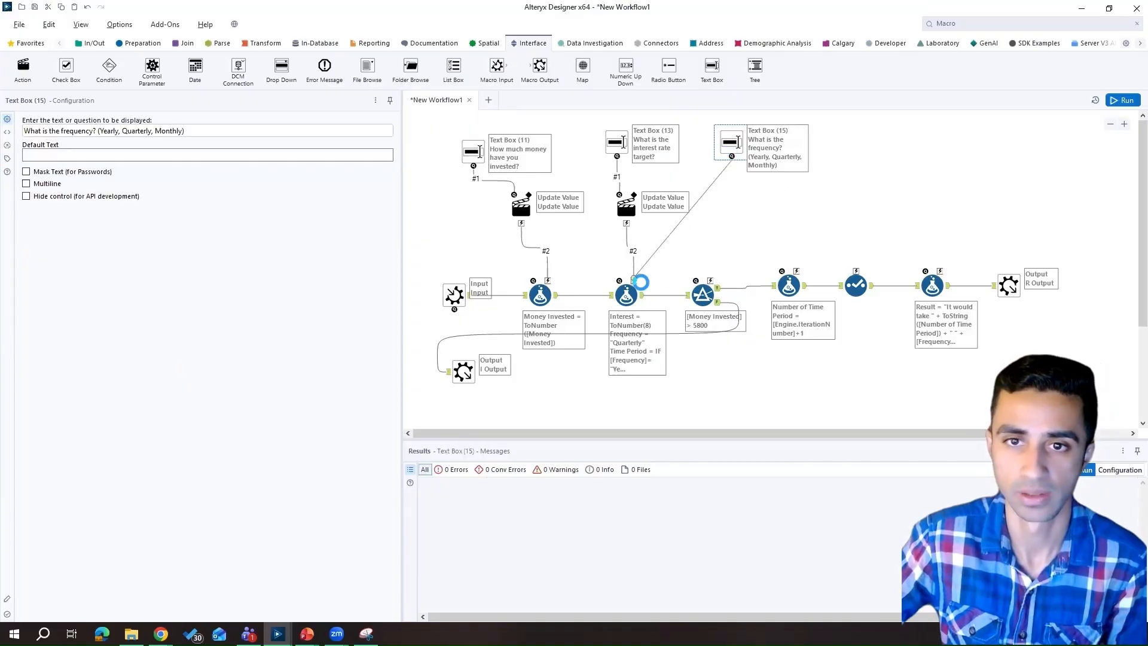
key(ctrl+r)
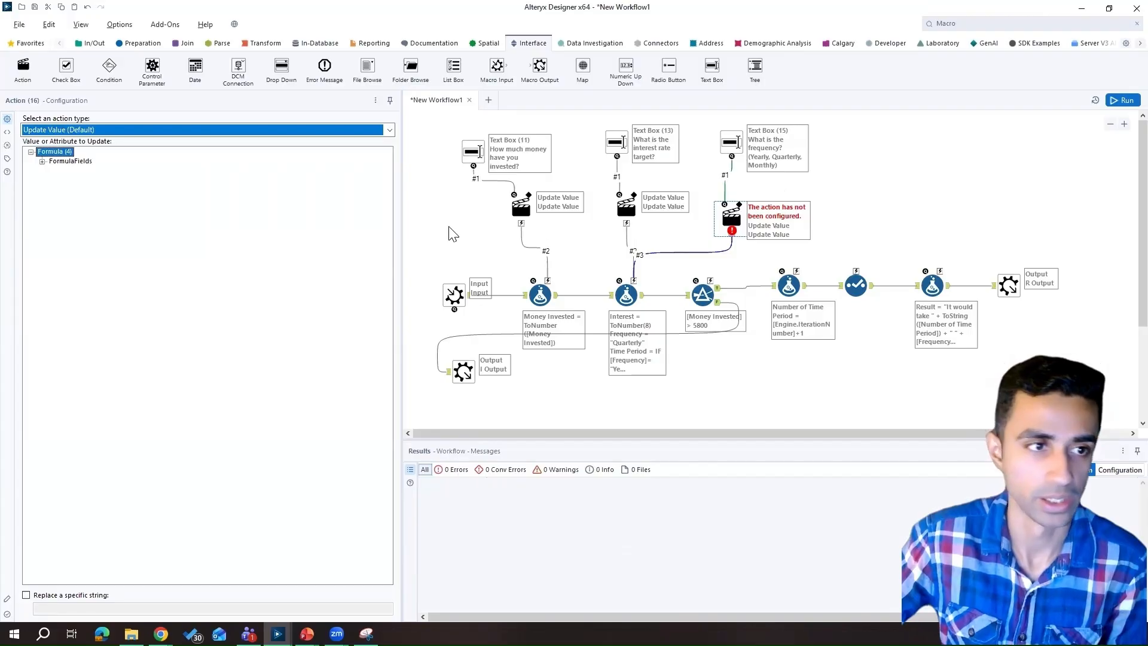
click(42, 161)
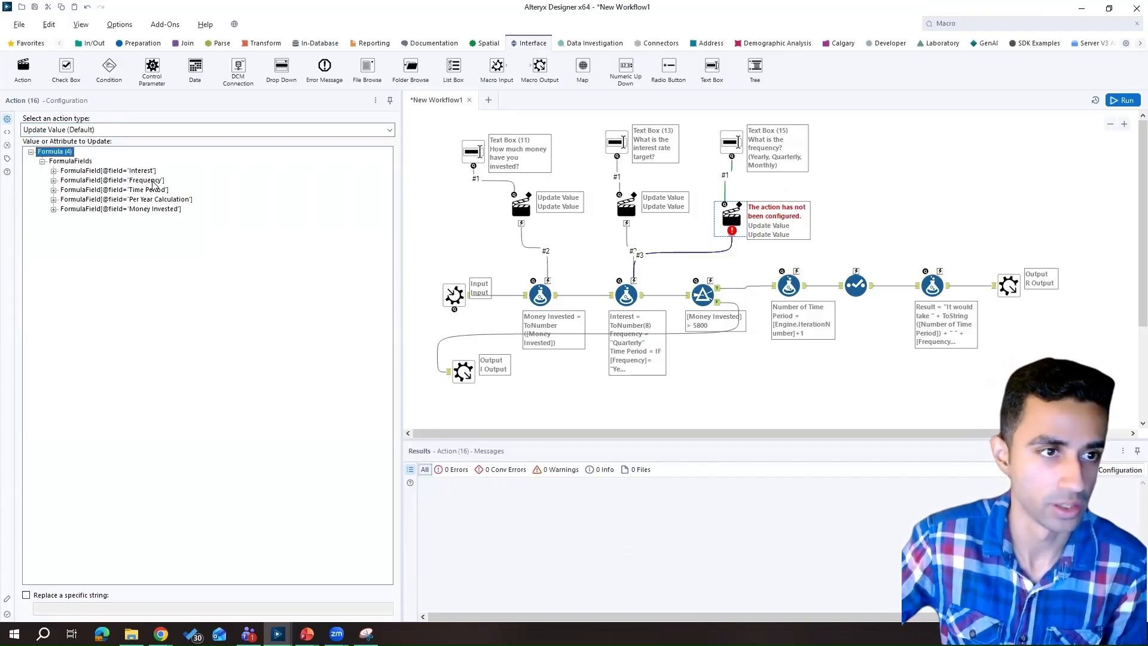
click(54, 180)
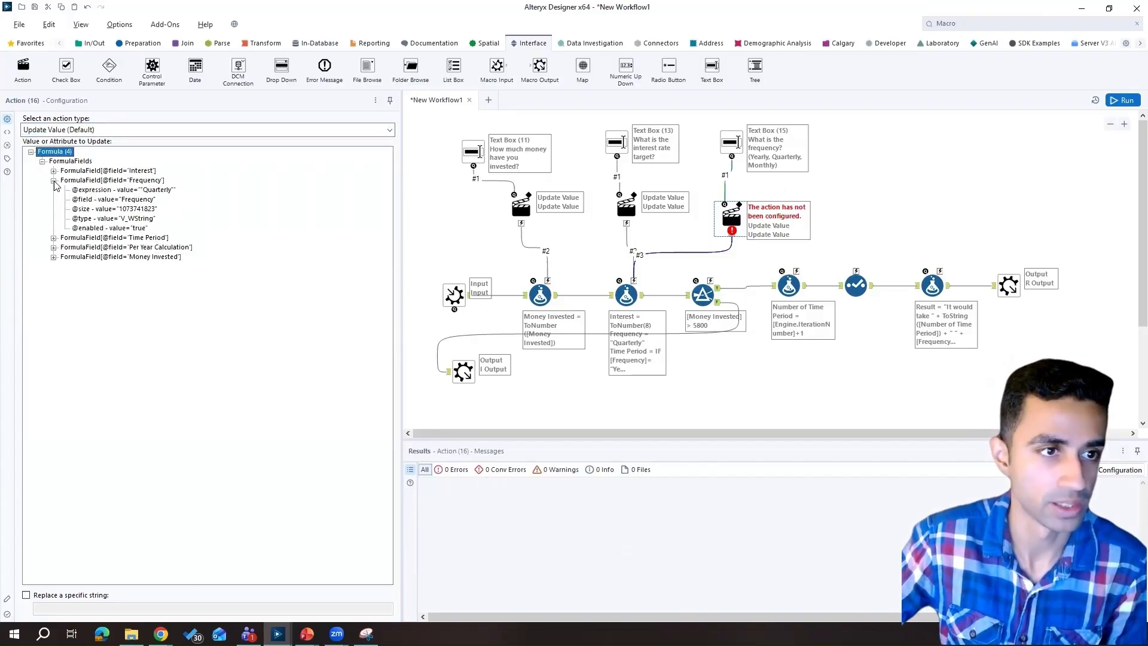
click(160, 190)
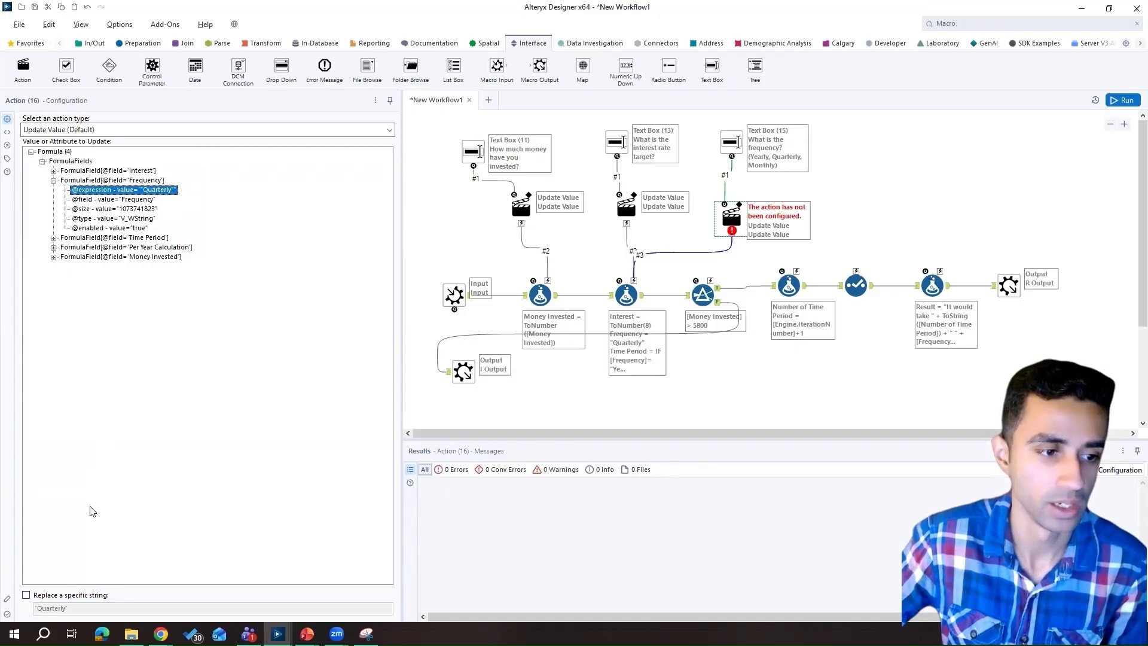
click(26, 595)
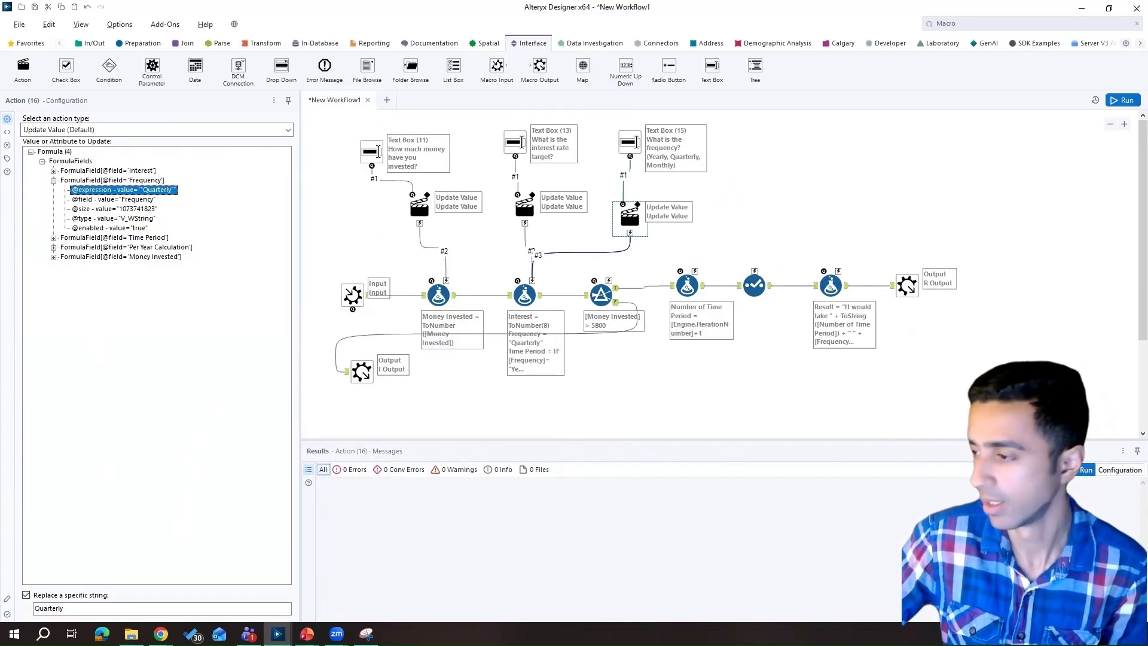
Move the Filter tool and all tools following its True output farther along the canvas, away from the second Formula tool
click(524, 294)
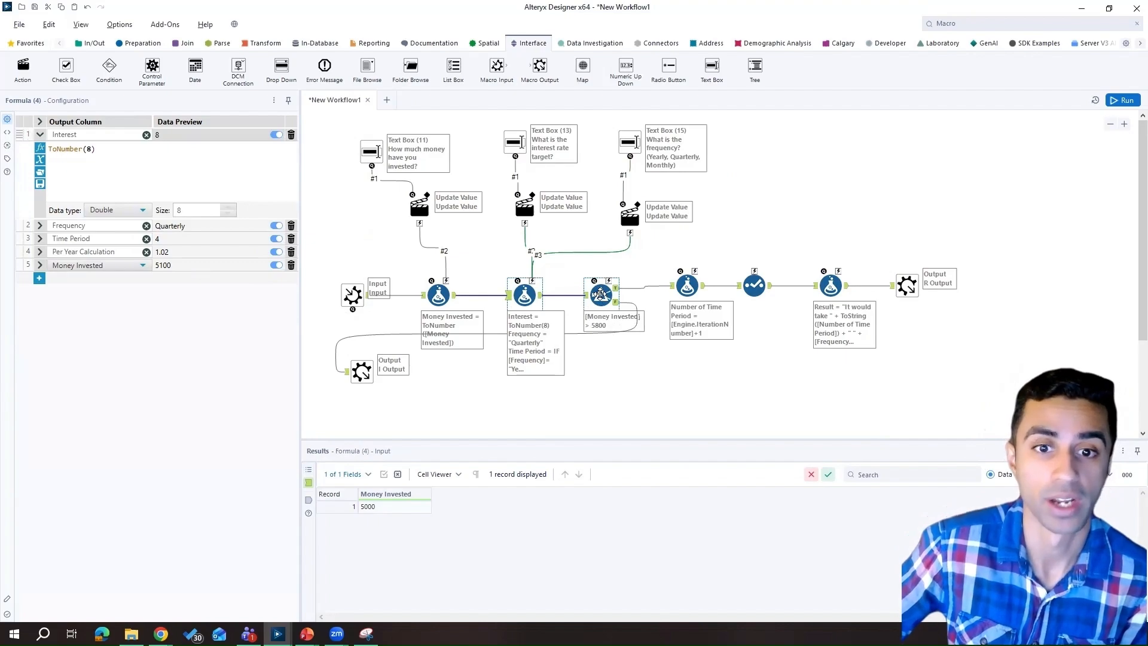
click(602, 299)
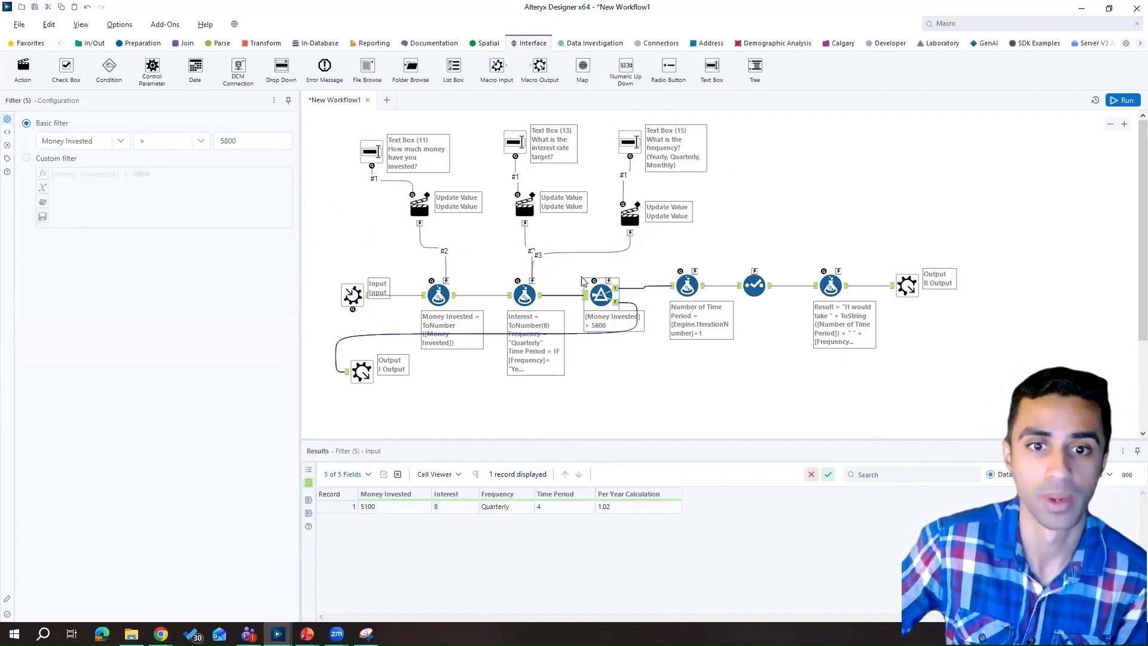
drag(578, 276, 896, 348)
drag(911, 281, 959, 290)
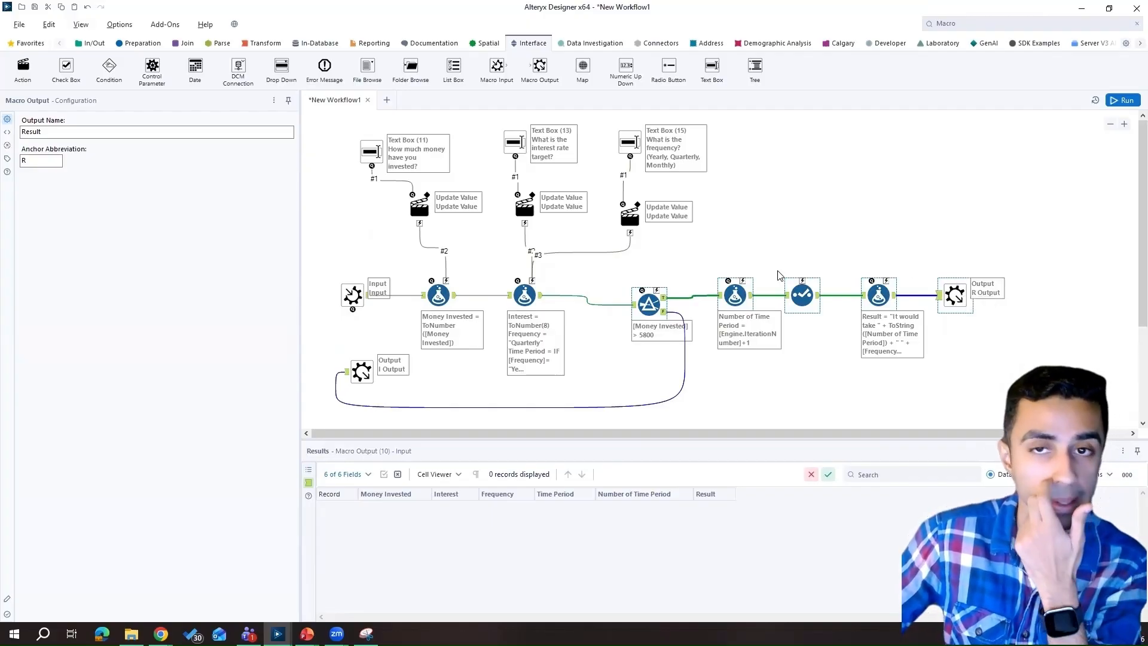
Add a fourth Text Box, connect it to the Filter tool, and place the resulting Action directly beneath it
drag(711, 66, 660, 297)
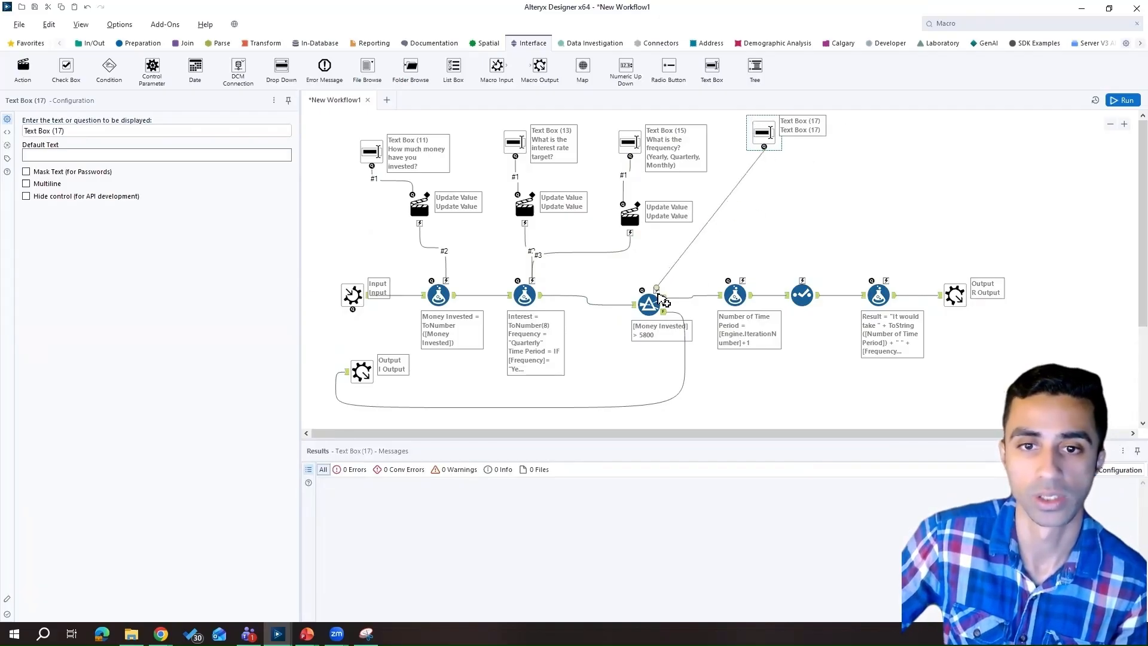
key(ctrl+r)
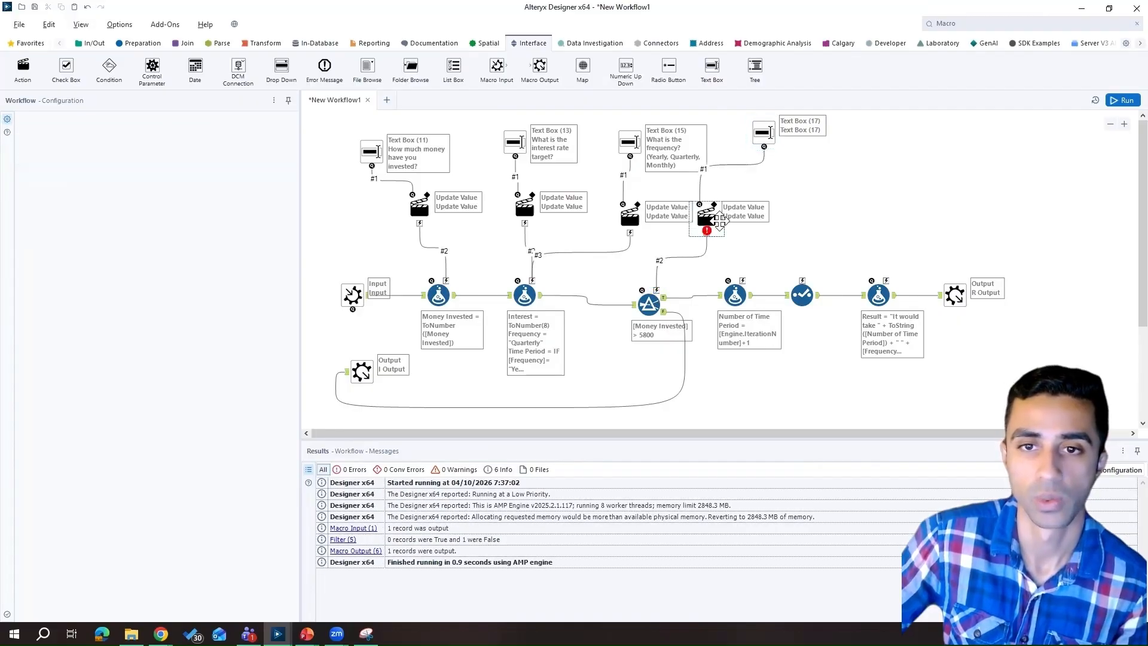
drag(719, 221, 766, 200)
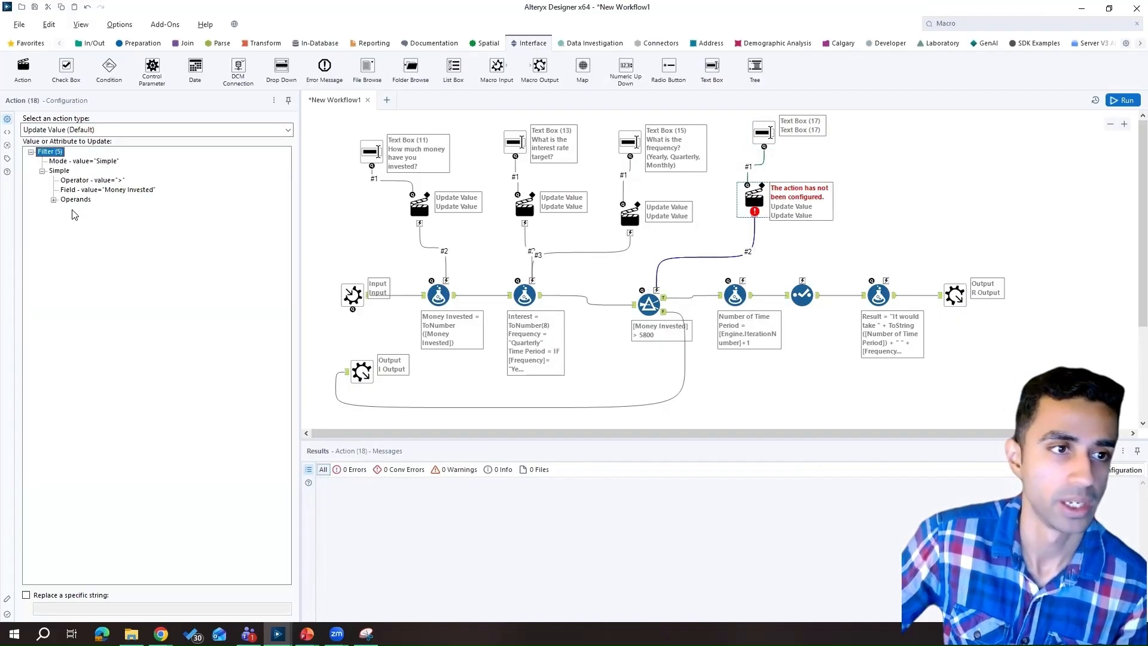
Configure the Filter tool's Action to update the Operand value of the simple condition
click(54, 200)
click(111, 257)
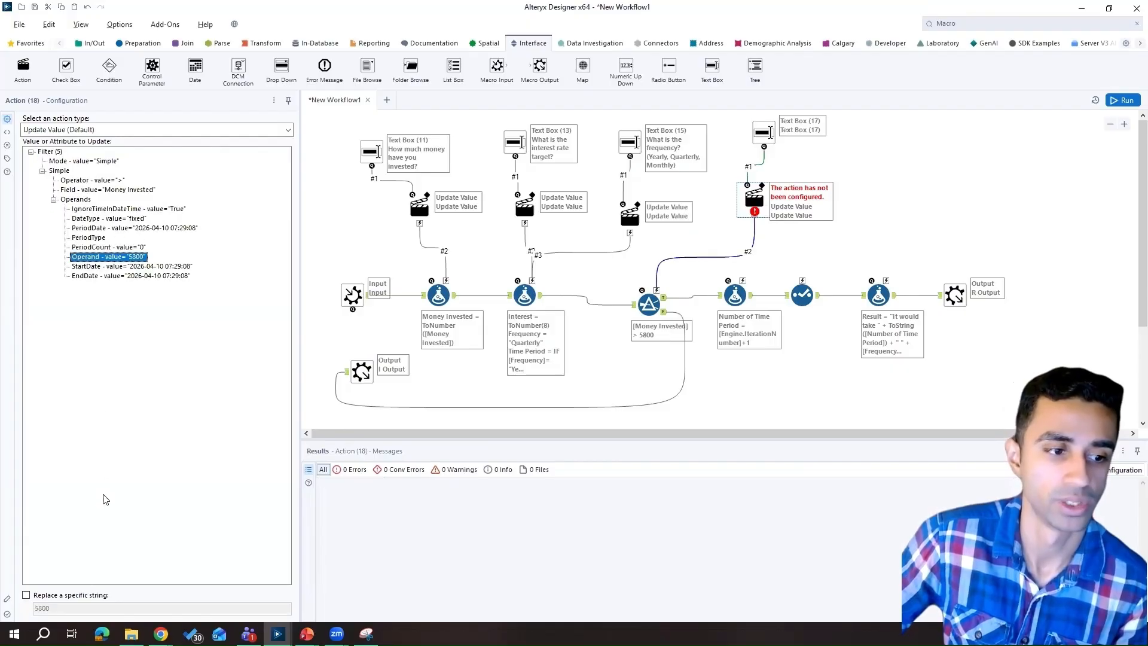
click(866, 209)
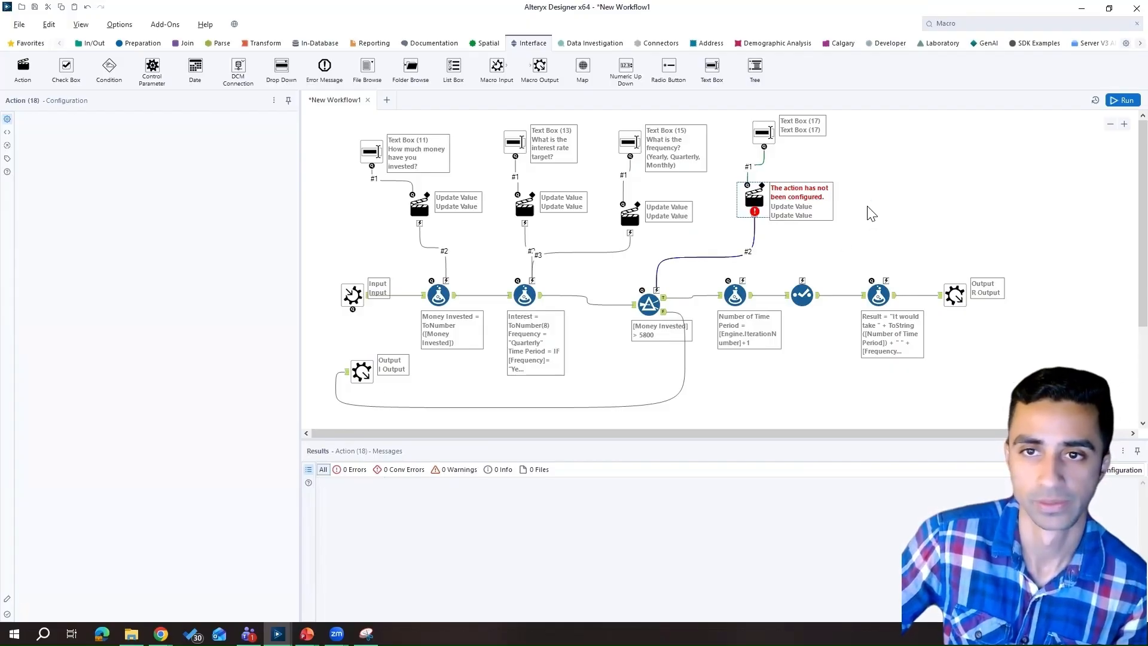
key(ctrl+r)
Set the fourth Text Box's question to "How much money are you trying to make?"
click(767, 132)
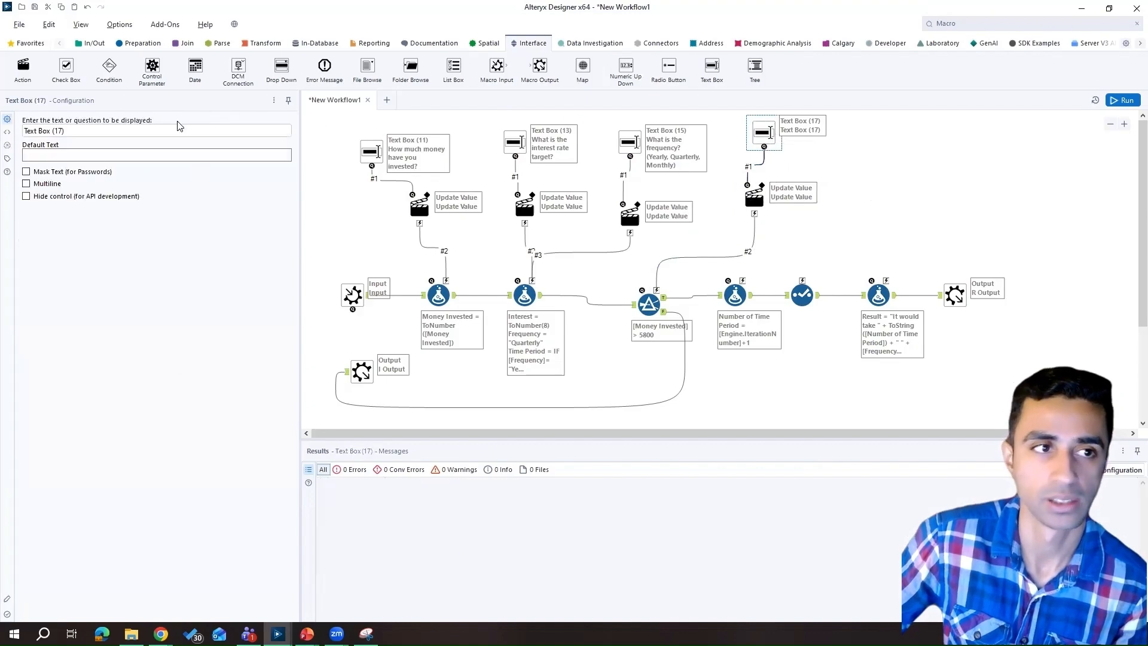
text(H)
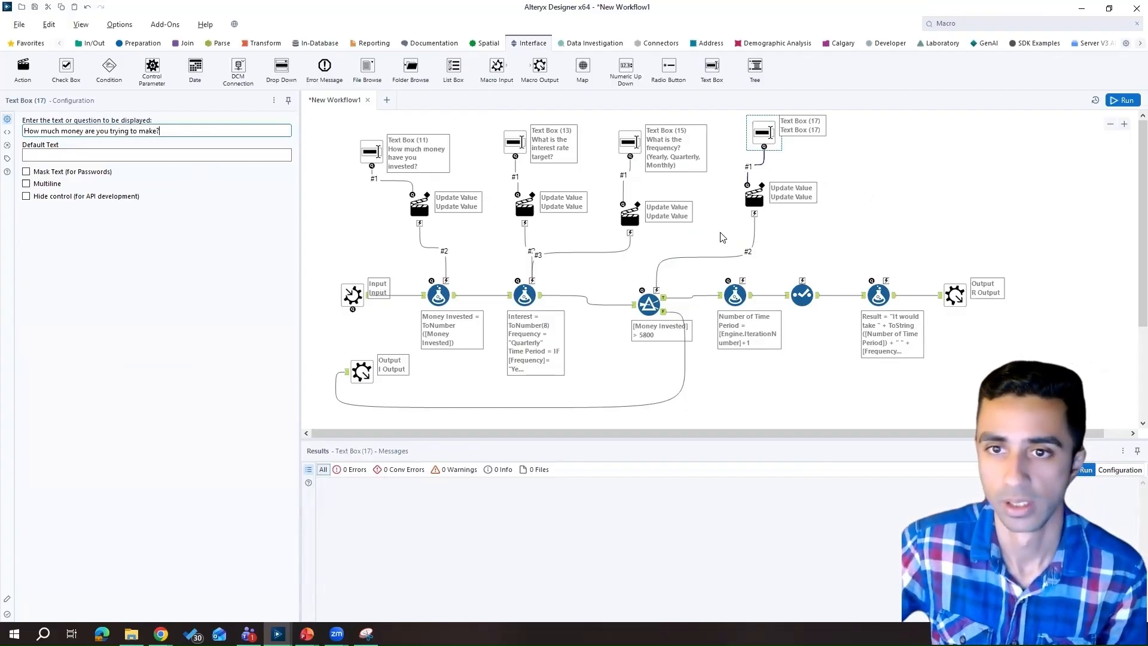
key(ctrl+r)
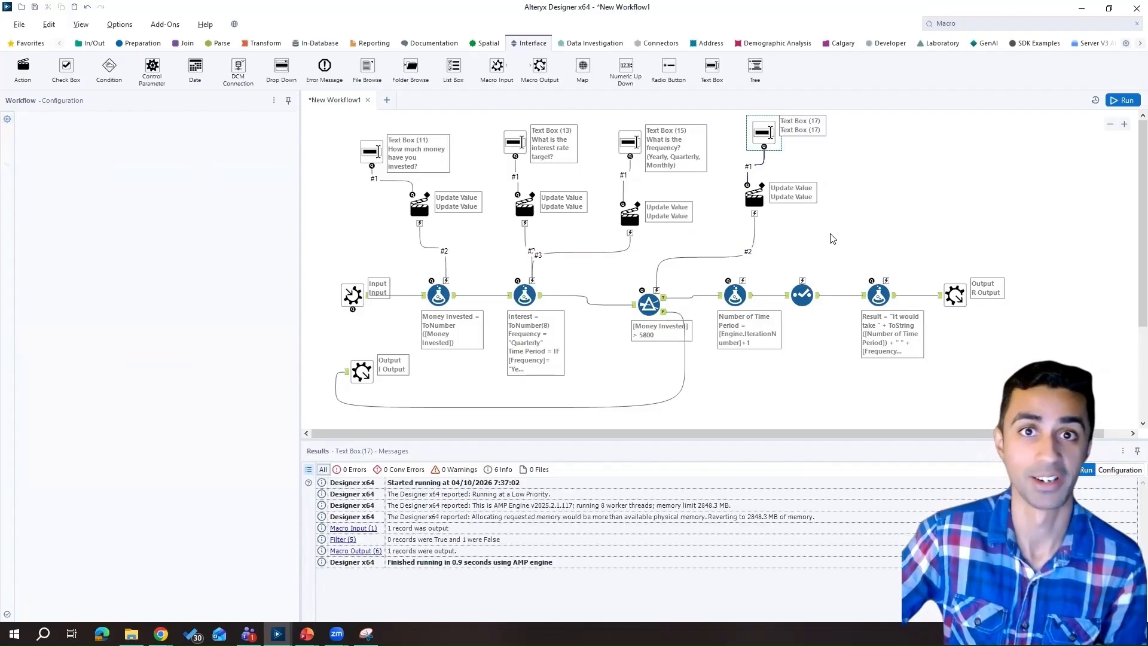
click(832, 238)
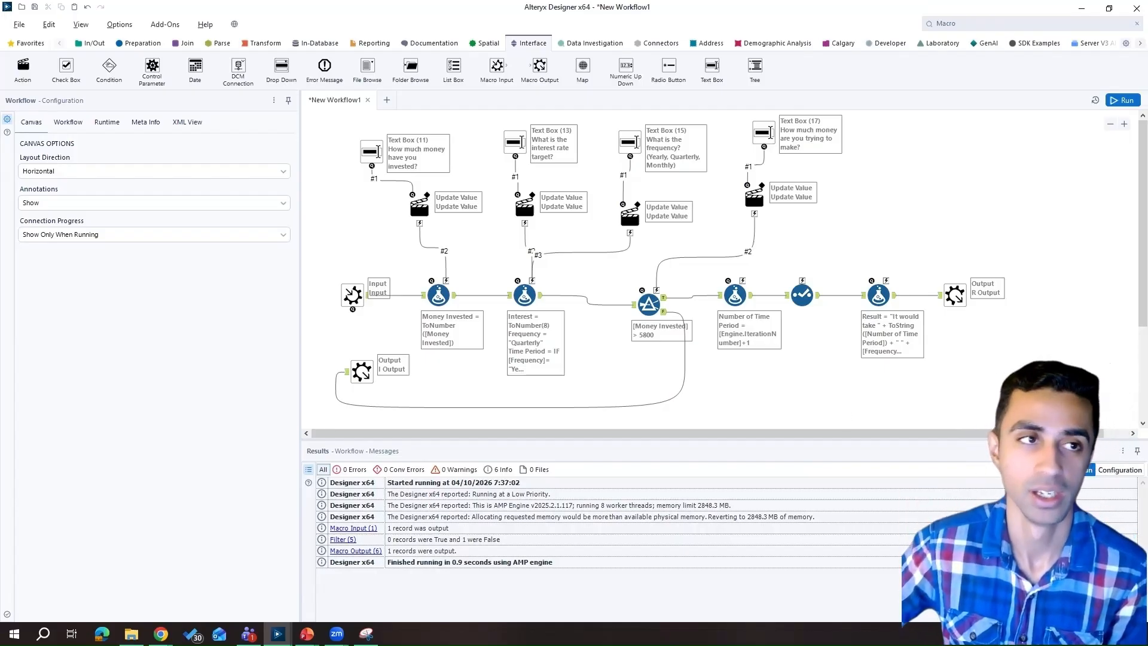
Open the Interface Designer, check the layout of the questions, and show the macro's properties
click(81, 24)
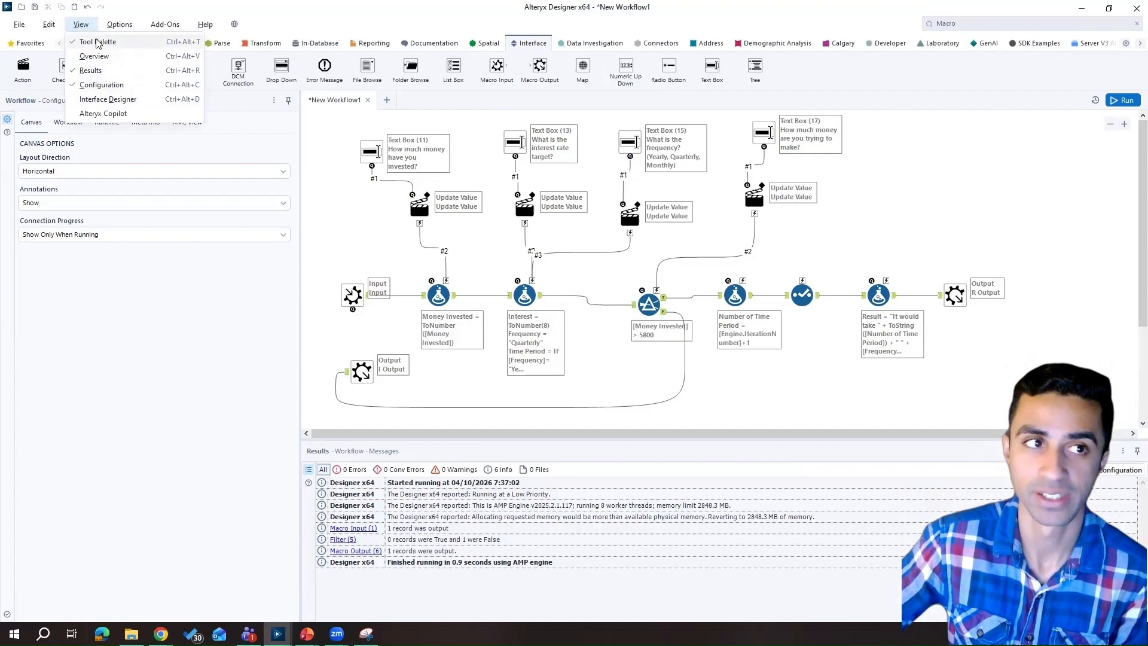
click(108, 99)
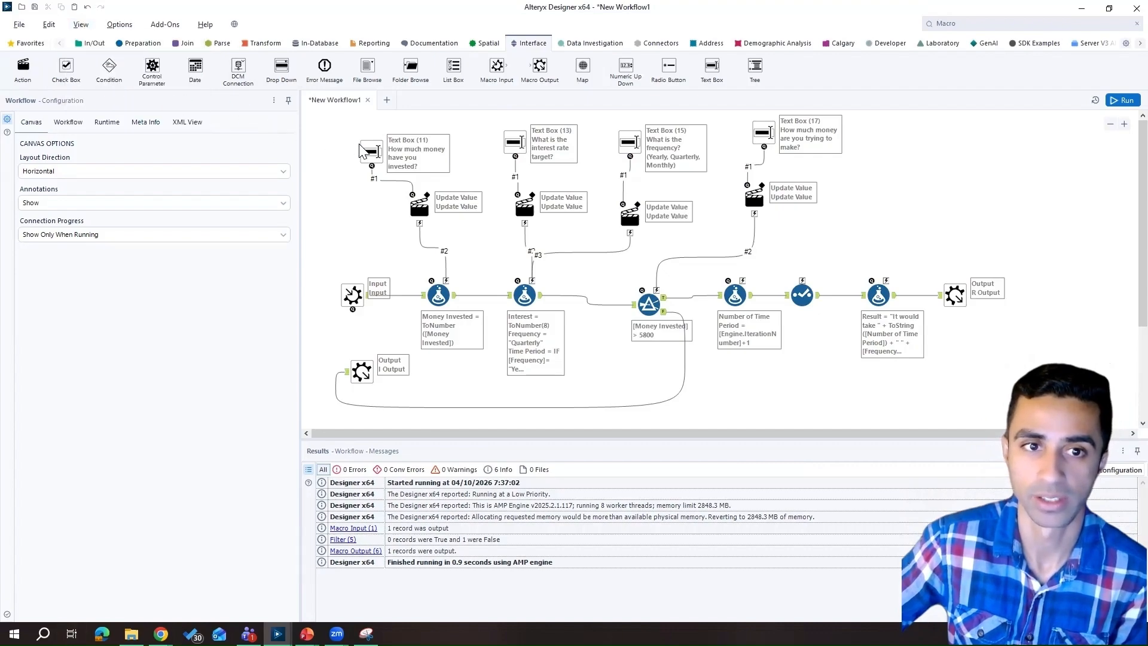
drag(559, 126, 570, 70)
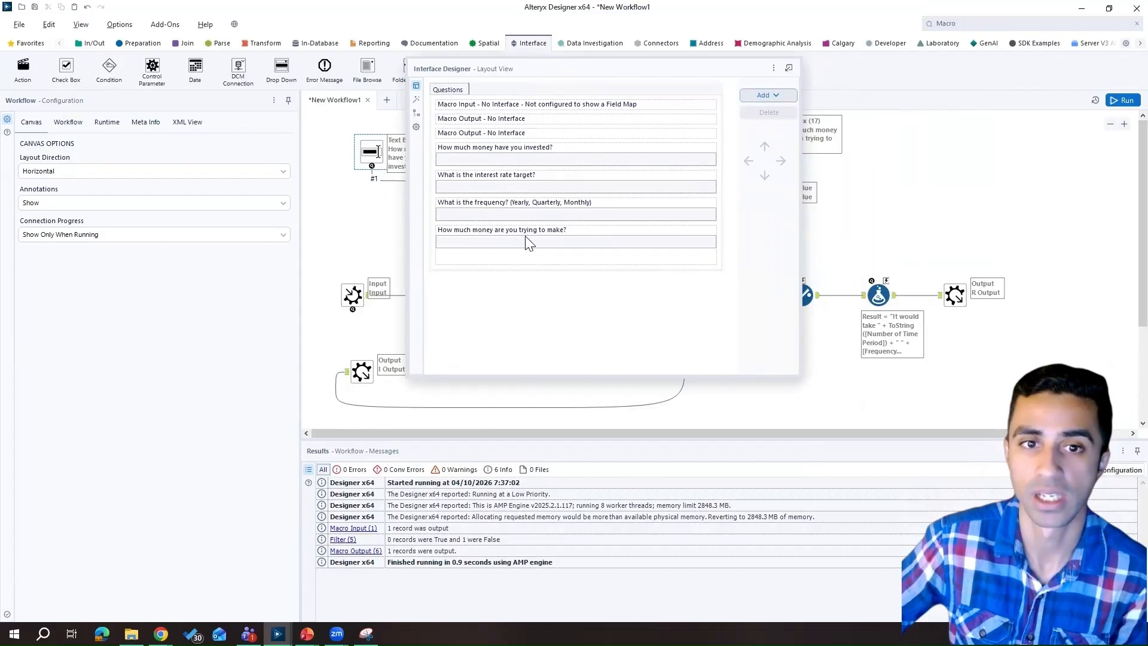
click(416, 126)
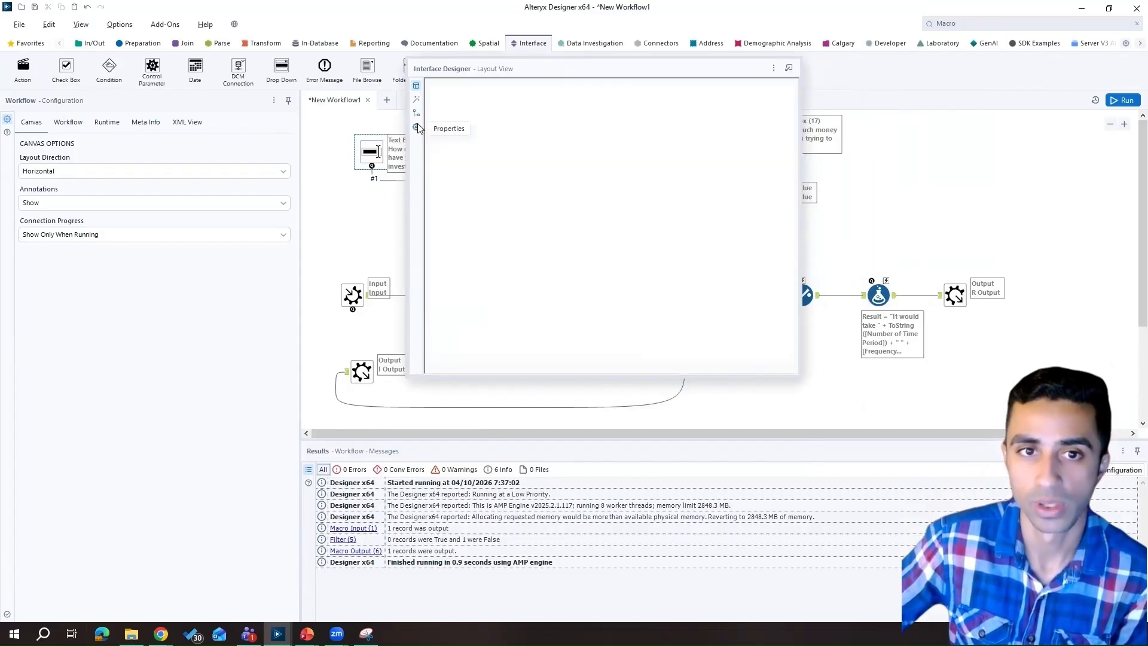
click(416, 126)
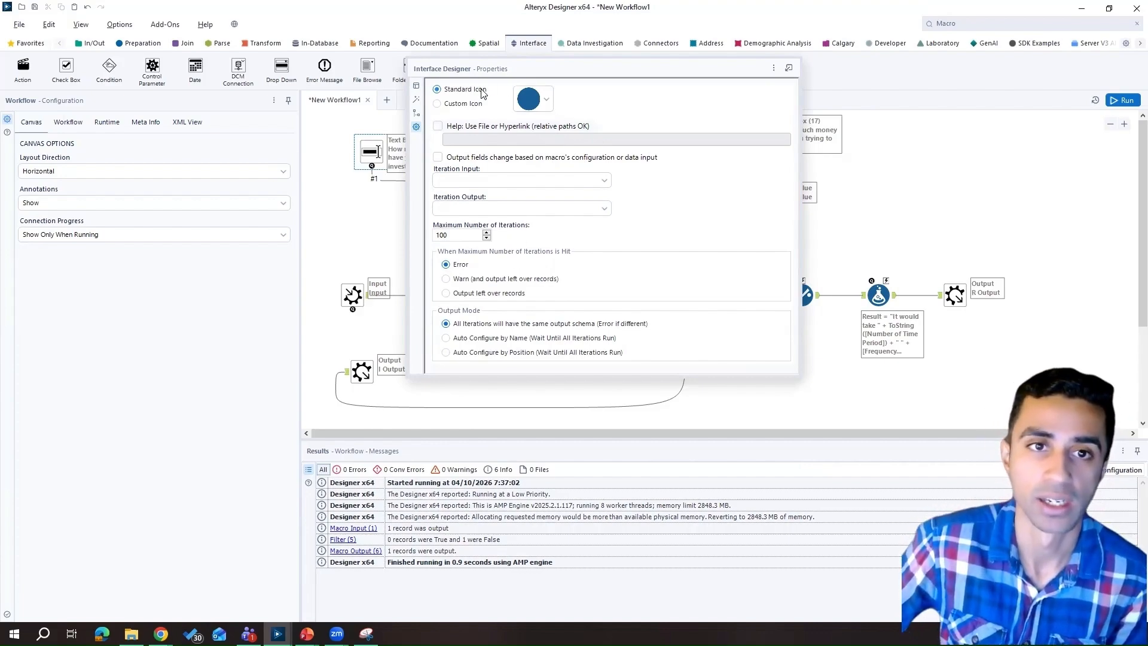
click(546, 101)
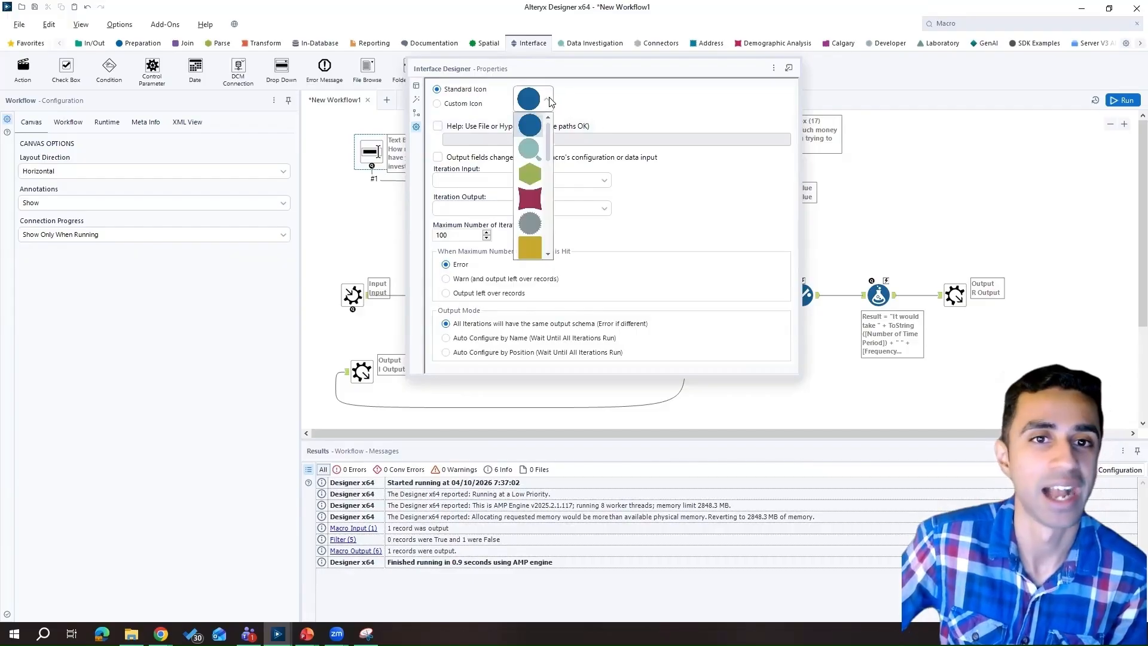
click(530, 98)
click(447, 105)
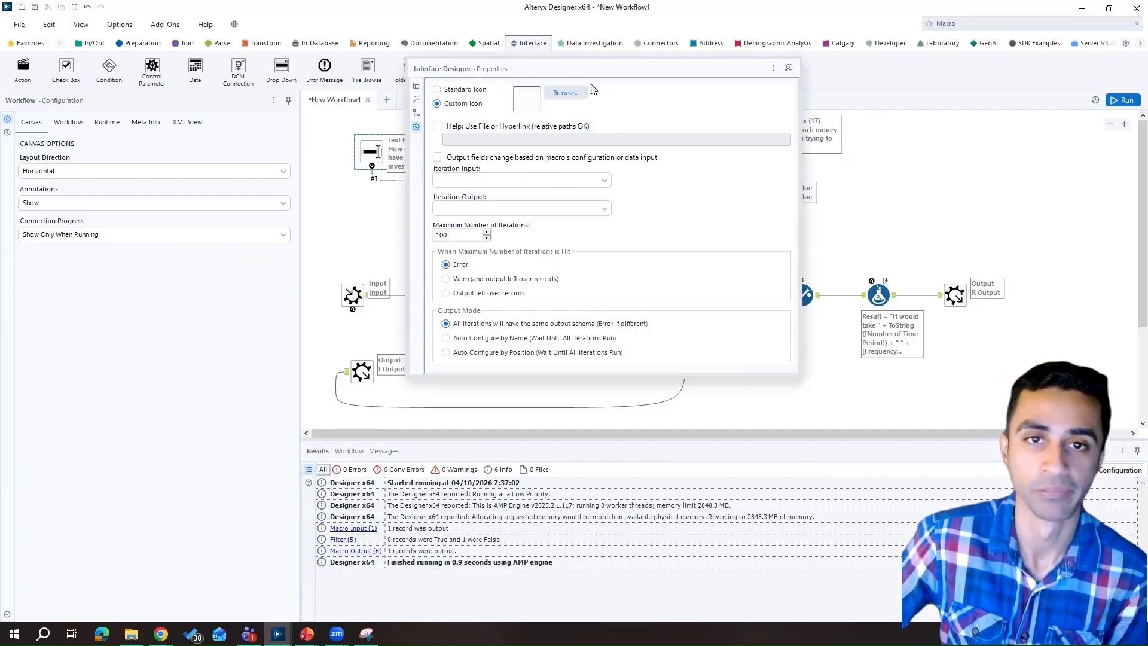
click(465, 91)
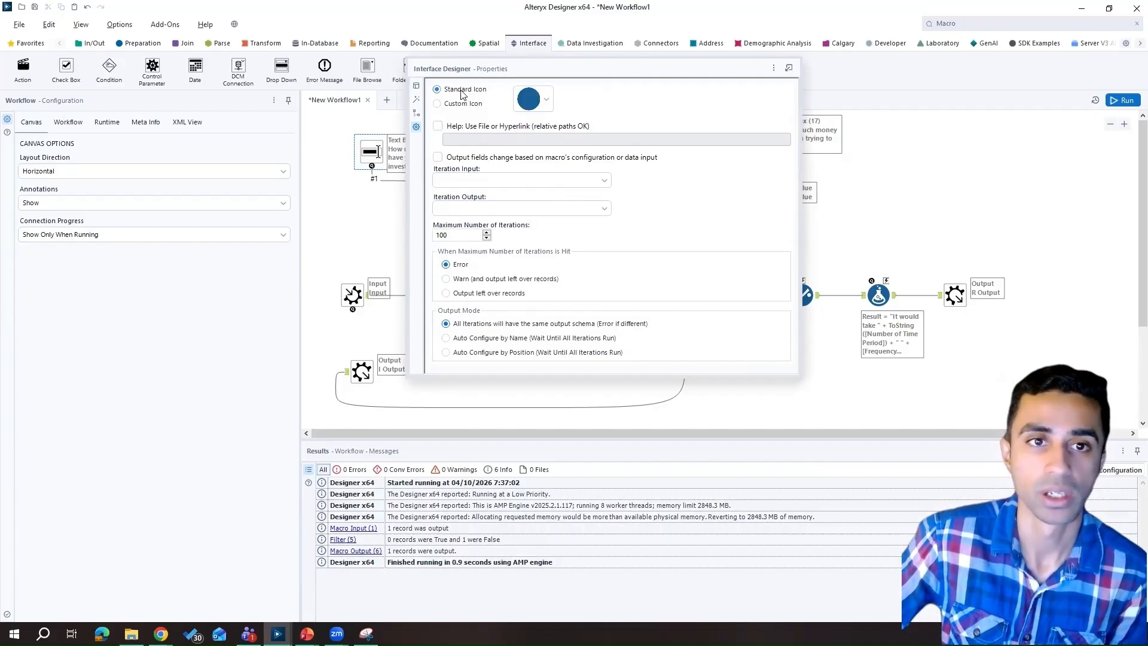
Set the macro's standard icon to the dark red concave square and its Iteration Input to Input1
click(546, 99)
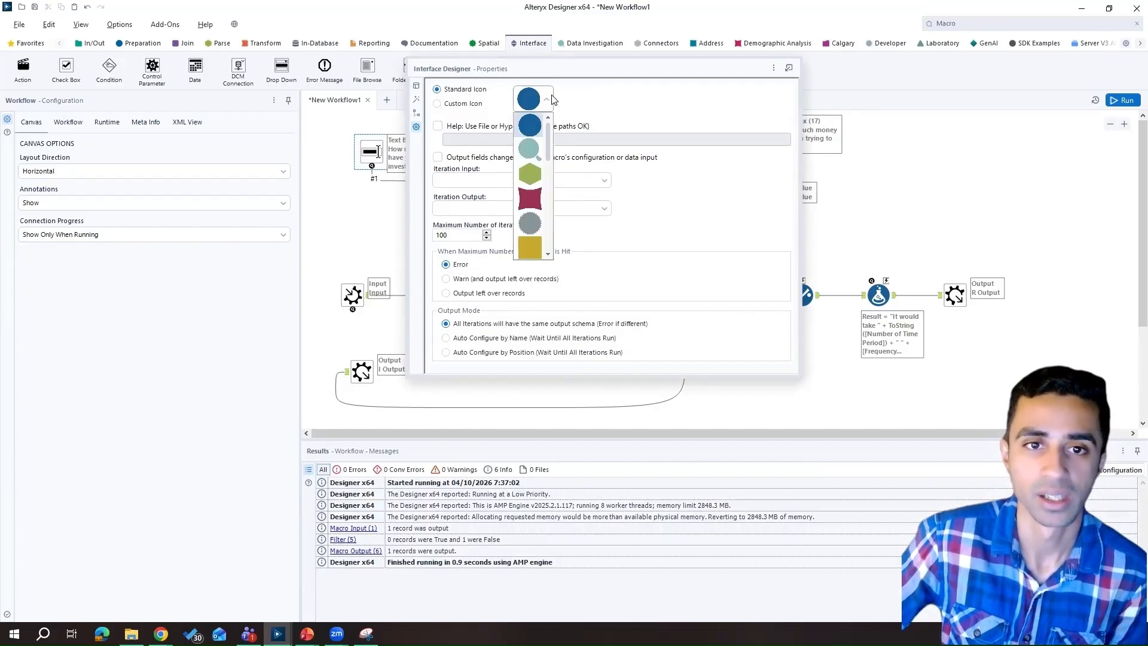
click(530, 200)
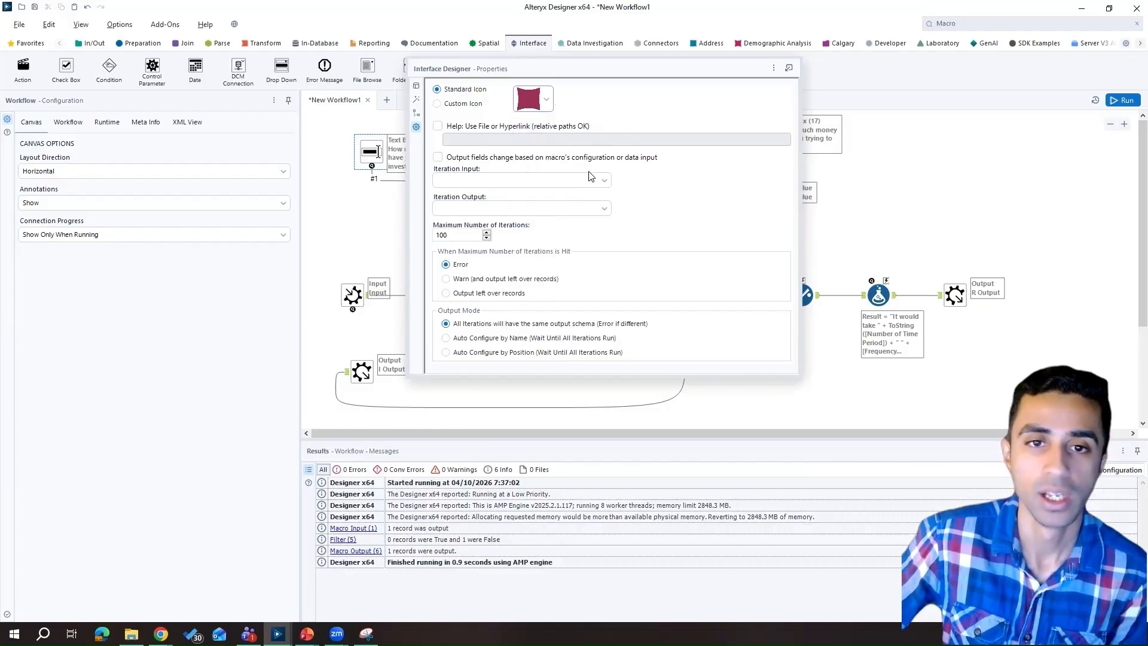
click(607, 179)
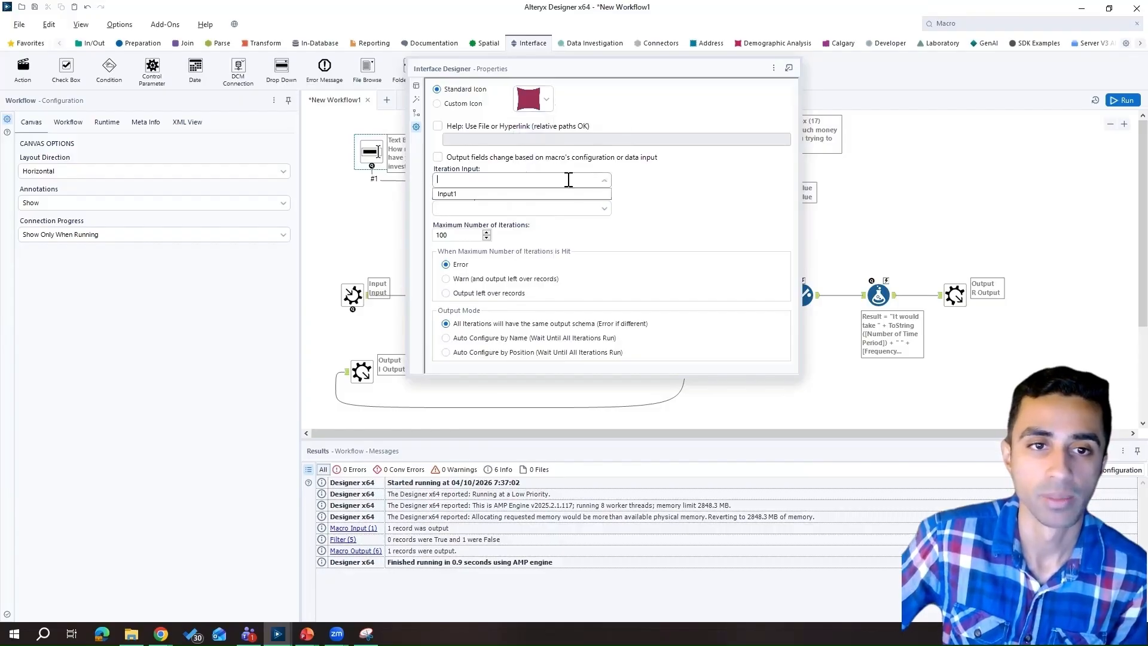
click(471, 194)
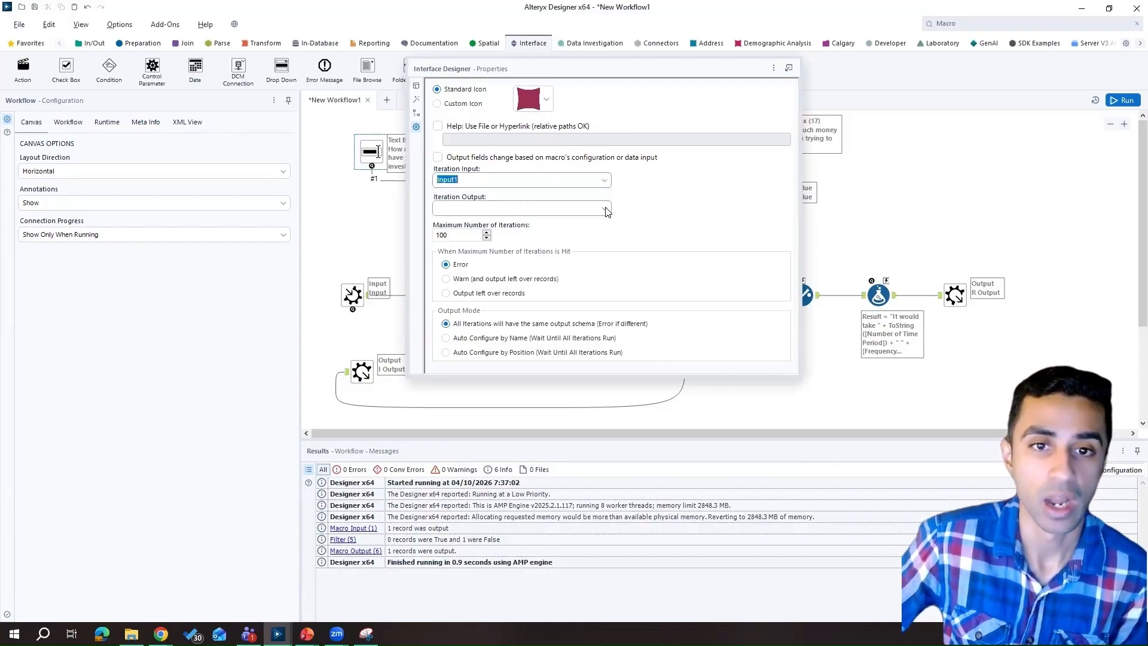
drag(602, 69, 771, 79)
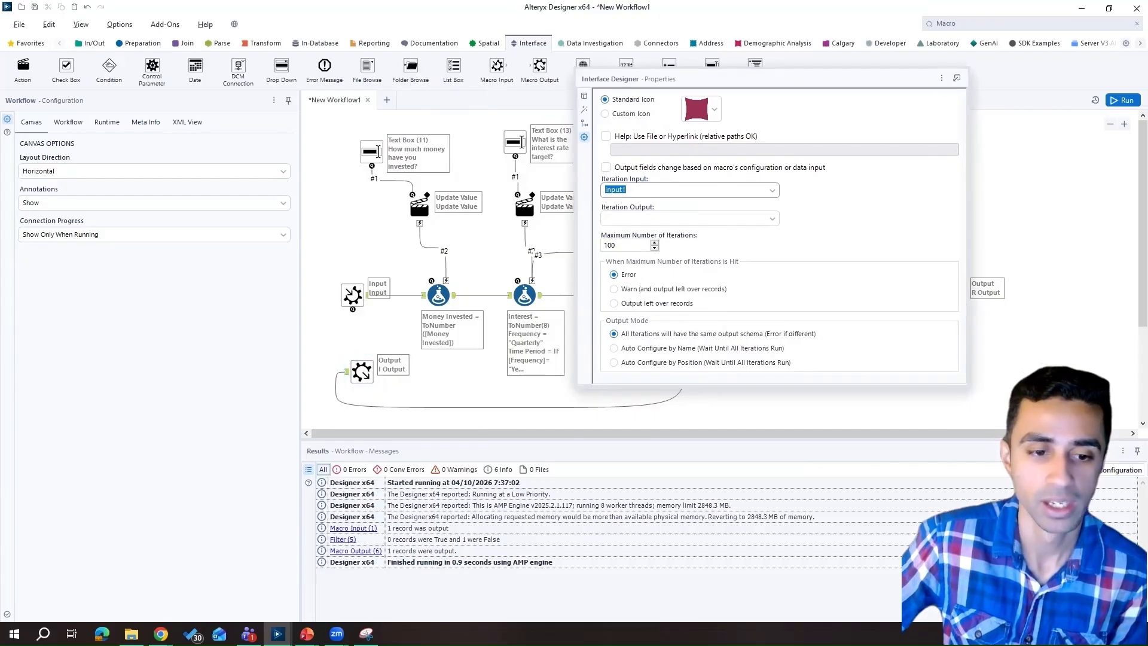
In Snipping Tool, erase the x1.02 annotation, circle the first quarter's $5,100.00 and draw an arrow to the second quarter's $5,202.00
click(366, 633)
mouse_move(123, 299)
mouse_down()
mouse_move(168, 328)
mouse_move(189, 326)
mouse_up()
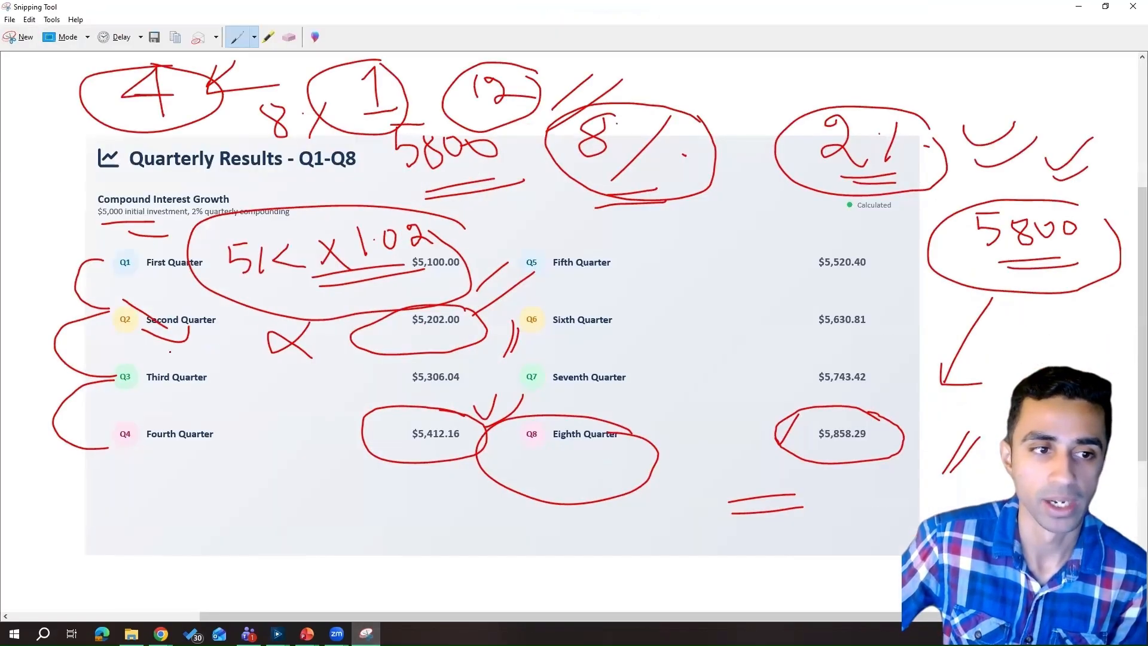
click(291, 38)
mouse_move(449, 307)
mouse_down()
mouse_move(425, 239)
mouse_move(338, 259)
mouse_move(393, 243)
mouse_move(369, 271)
mouse_move(450, 236)
mouse_up()
click(237, 37)
drag(386, 264, 411, 325)
mouse_move(437, 293)
mouse_down()
mouse_move(439, 334)
mouse_move(442, 297)
mouse_up()
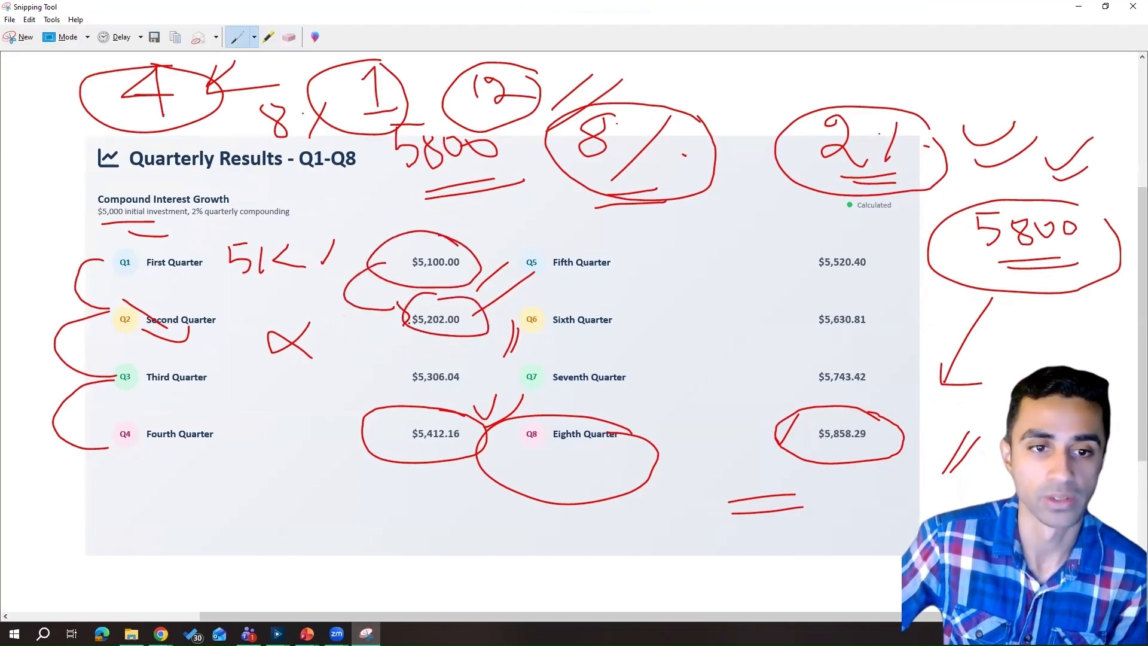
click(1078, 7)
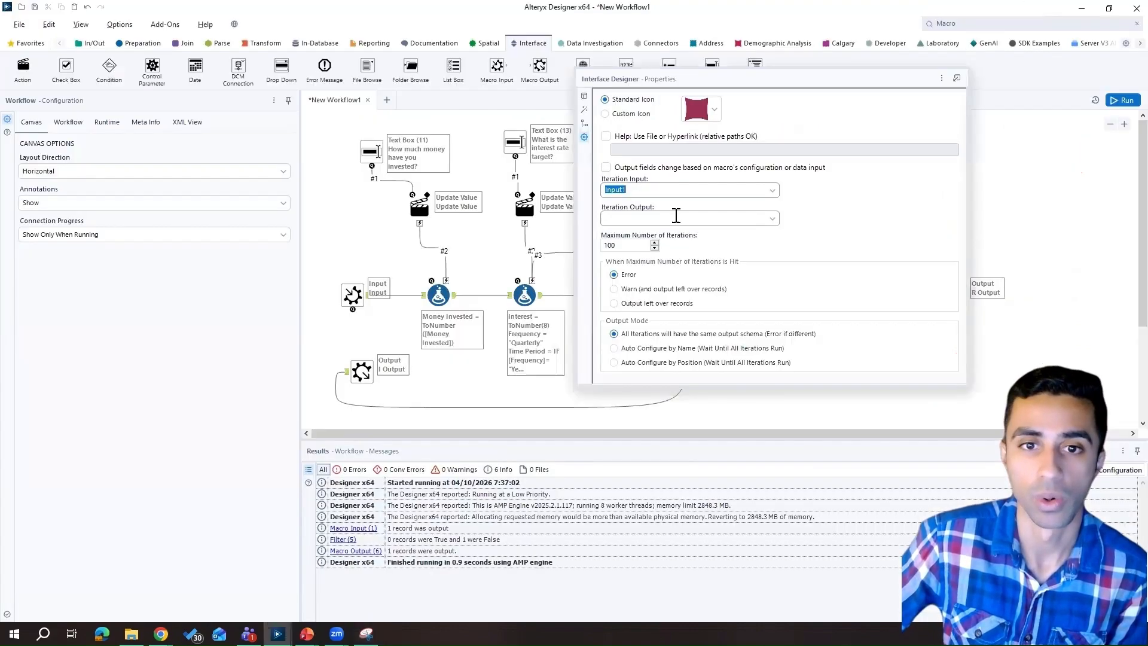
Set the macro's Iteration Output to Iteration and hide the Interface Designer
click(773, 219)
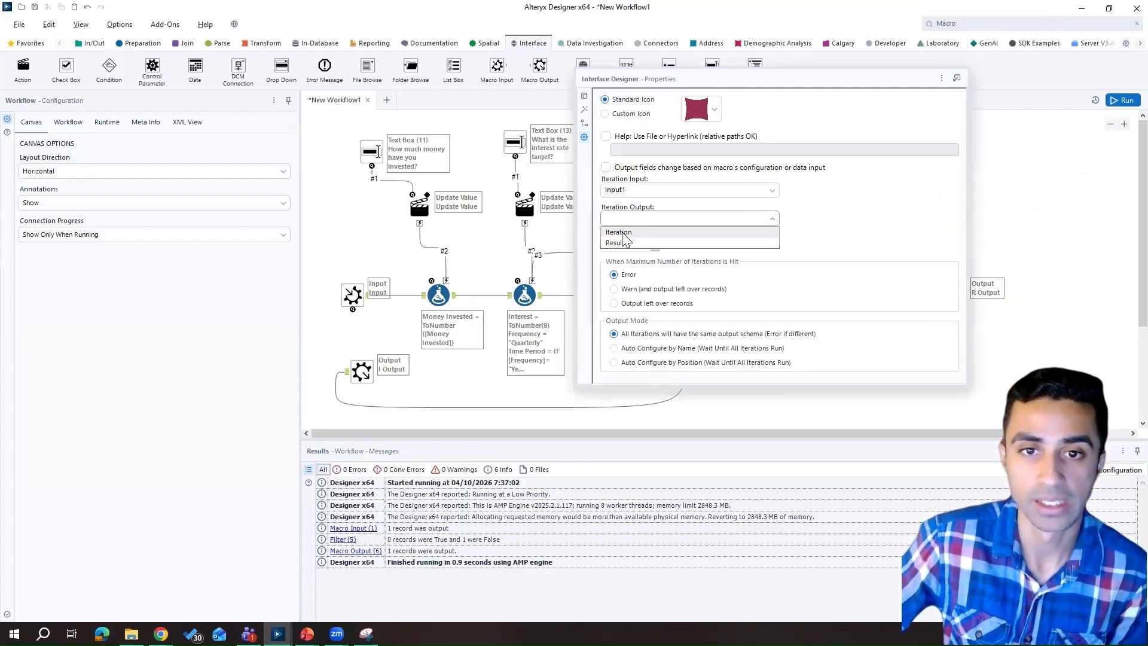
click(623, 233)
drag(861, 82, 795, 110)
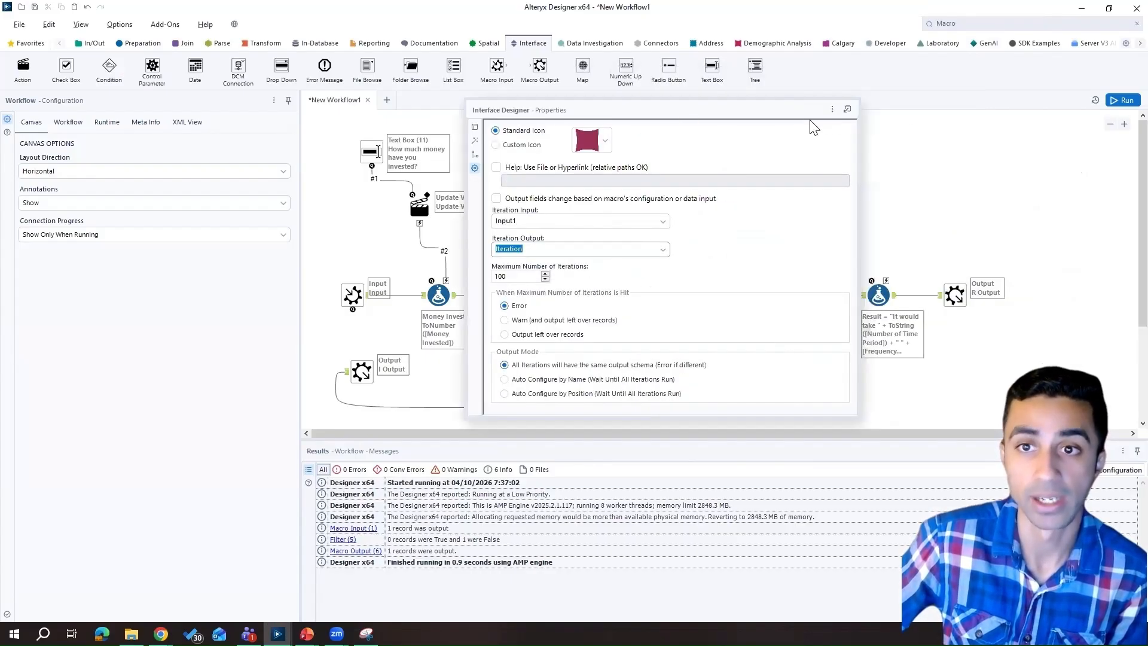
click(831, 109)
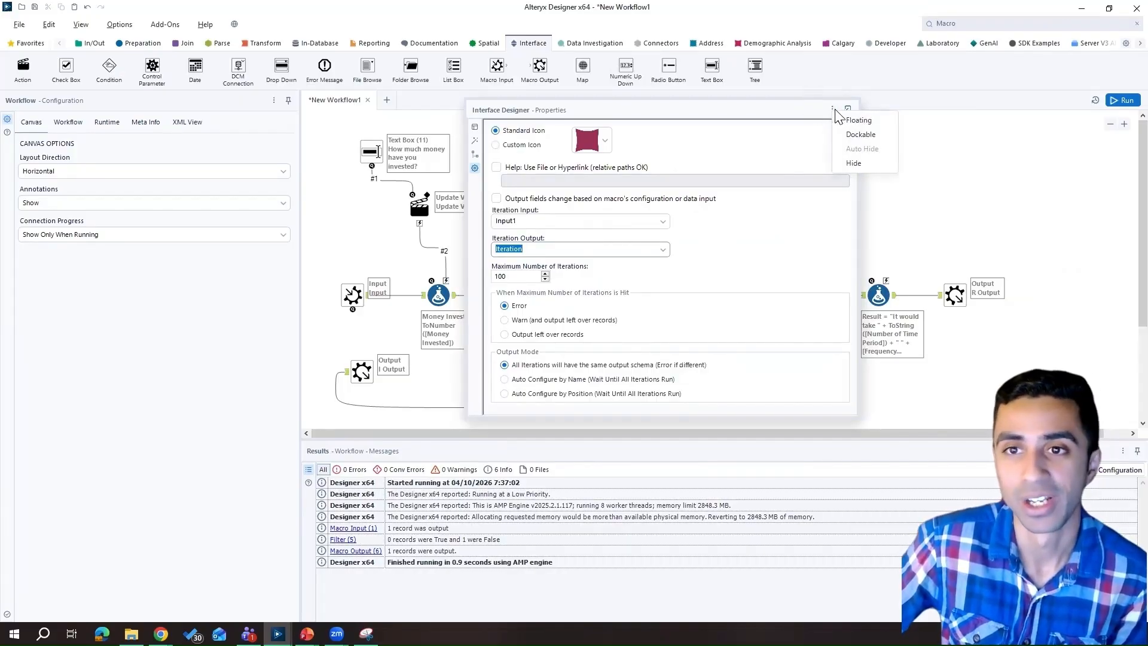
click(859, 164)
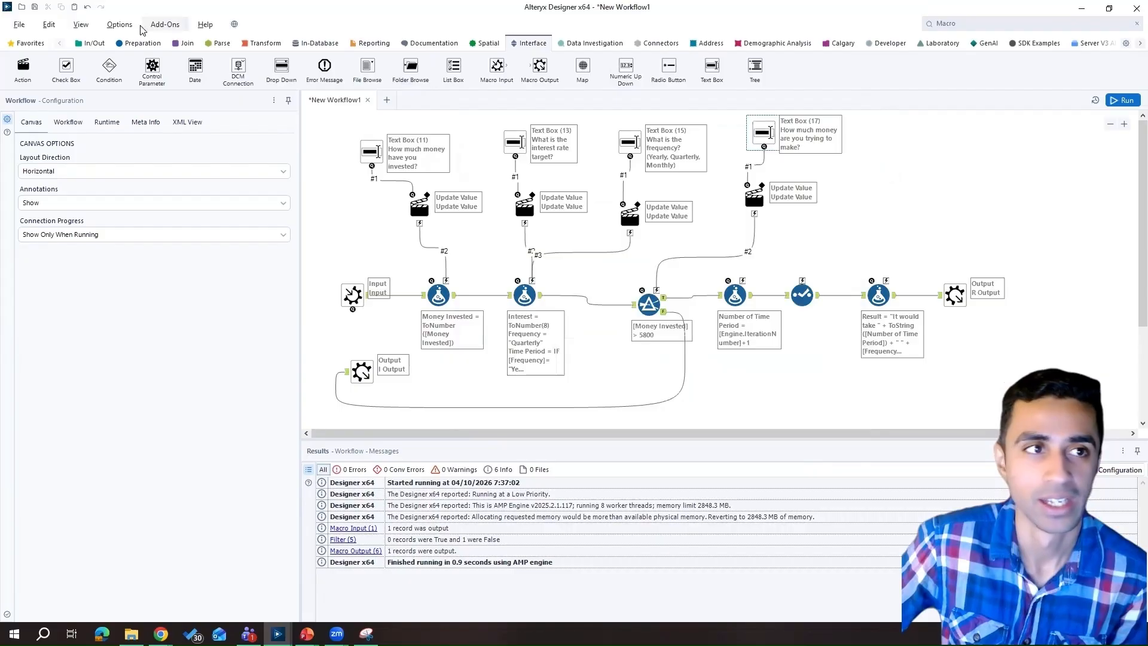
Save the workflow as a Designer macro (.yxmc) named Compound Interest Calculator Macro
click(20, 25)
mouse_move(59, 150)
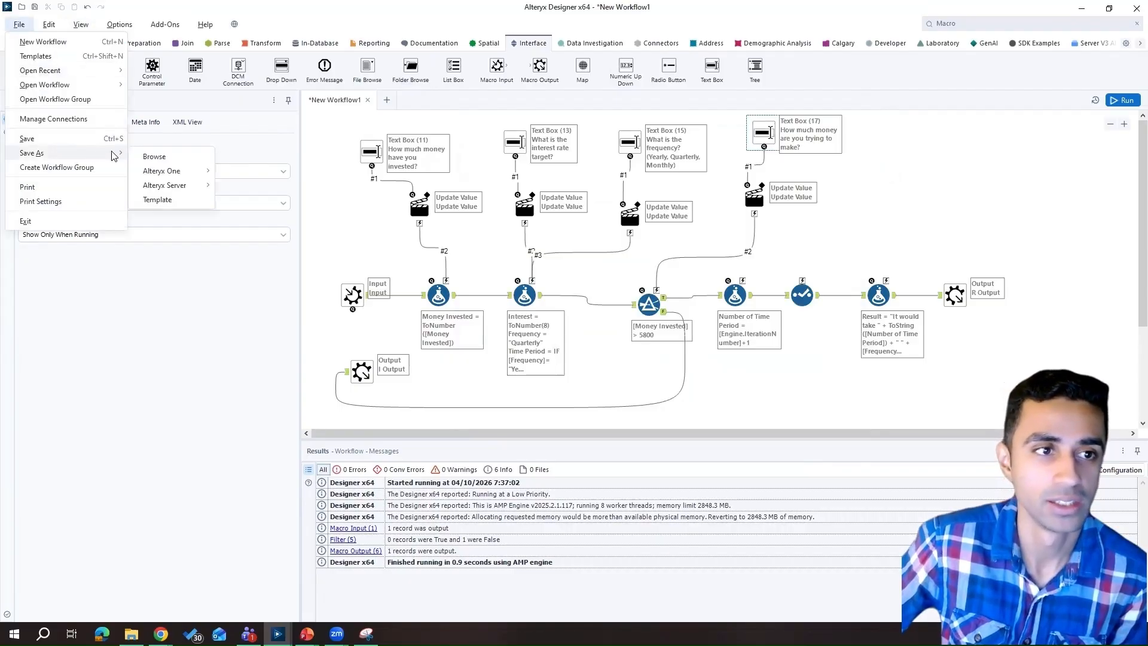
click(174, 157)
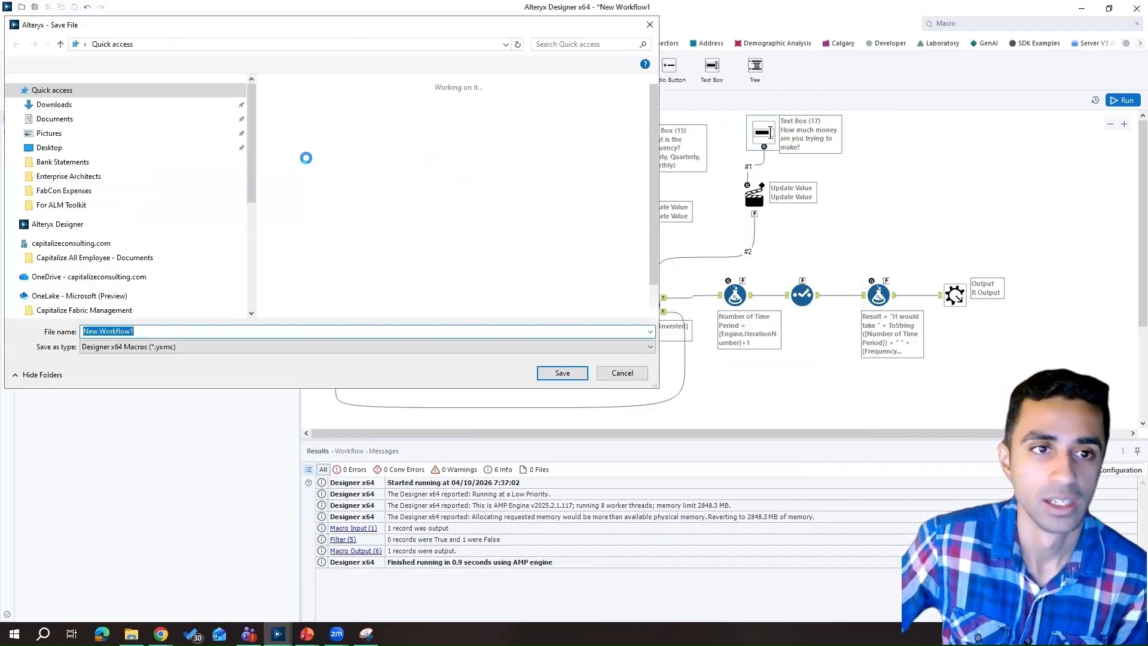
click(206, 333)
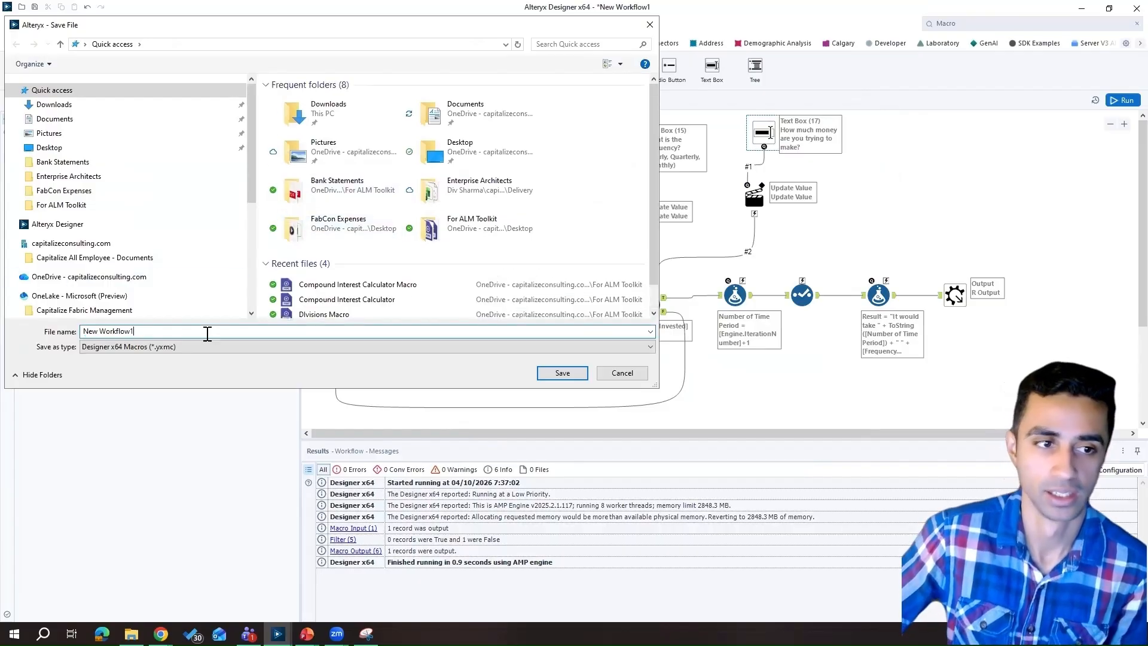
double_click(207, 333)
drag(205, 333, 44, 332)
text(Compound Interest Cal)
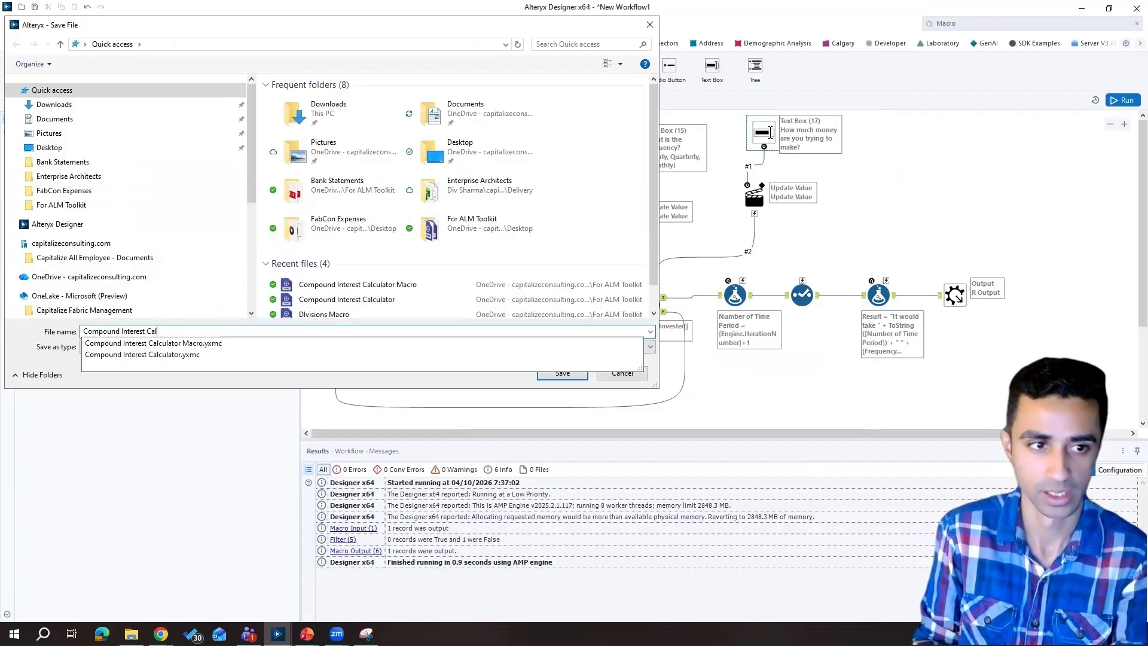
text(culator Macro)
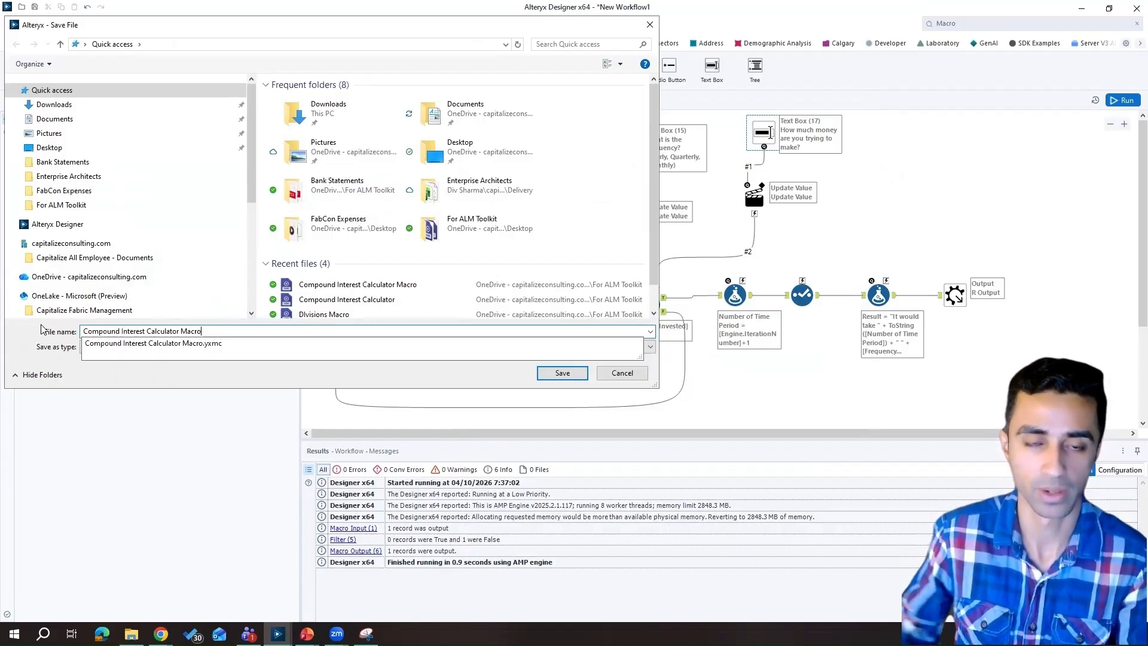
click(565, 373)
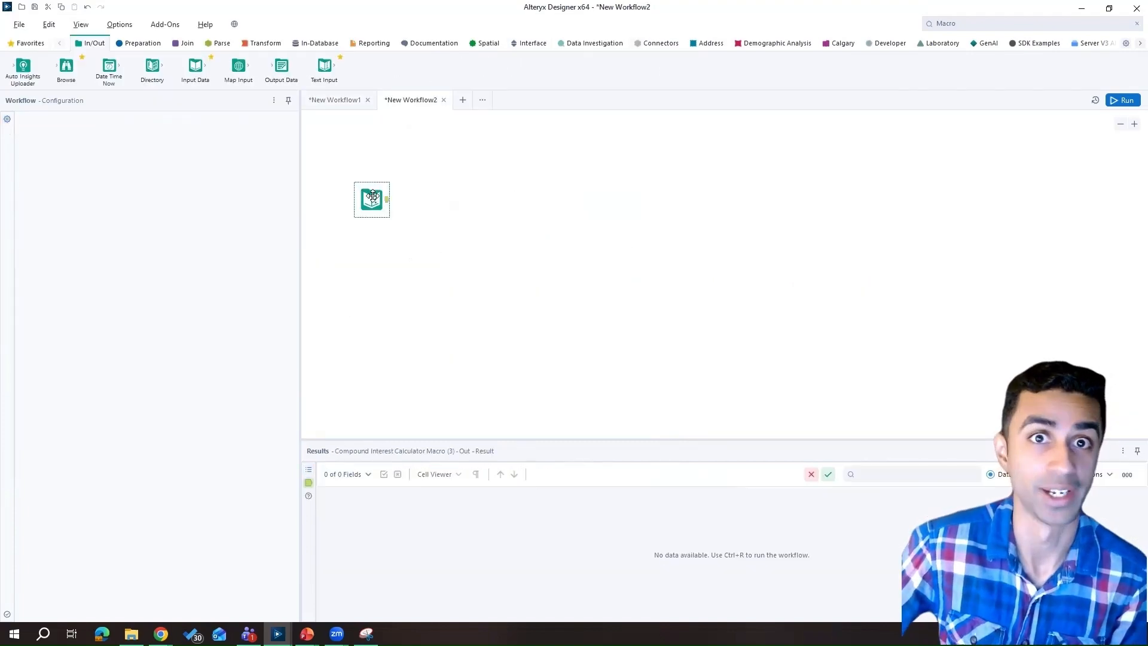
Insert the Compound Interest Calculator Macro into New Workflow2 and place it beside the Text Input, connected to its output
click(371, 209)
right_click(458, 213)
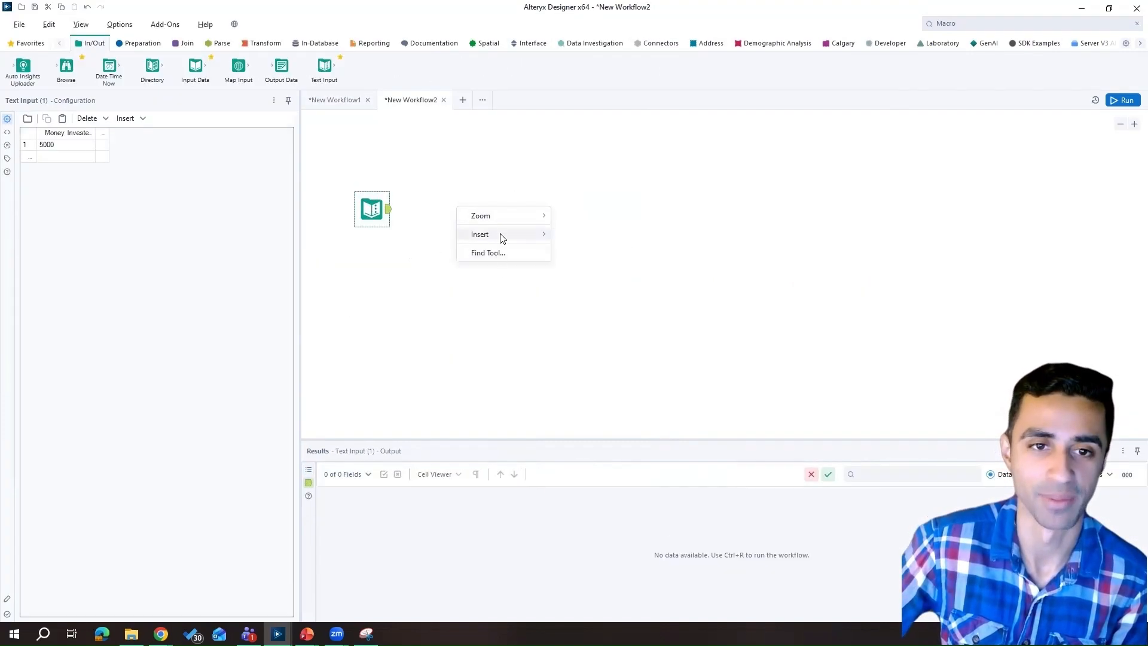
mouse_move(500, 234)
mouse_move(611, 517)
click(700, 520)
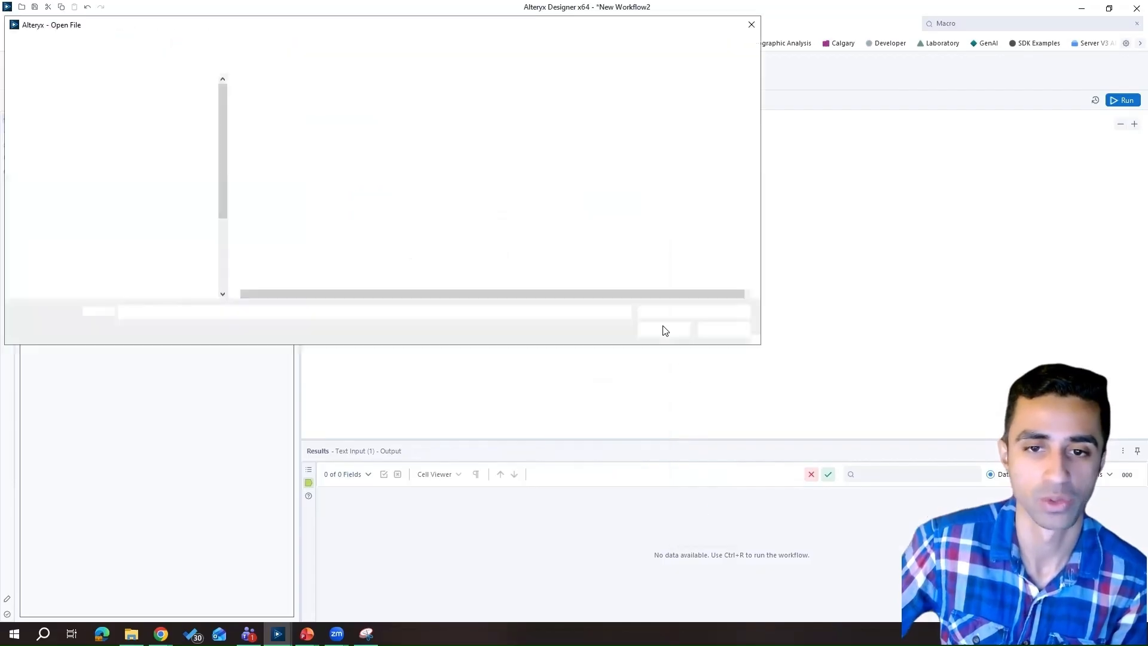
double_click(396, 163)
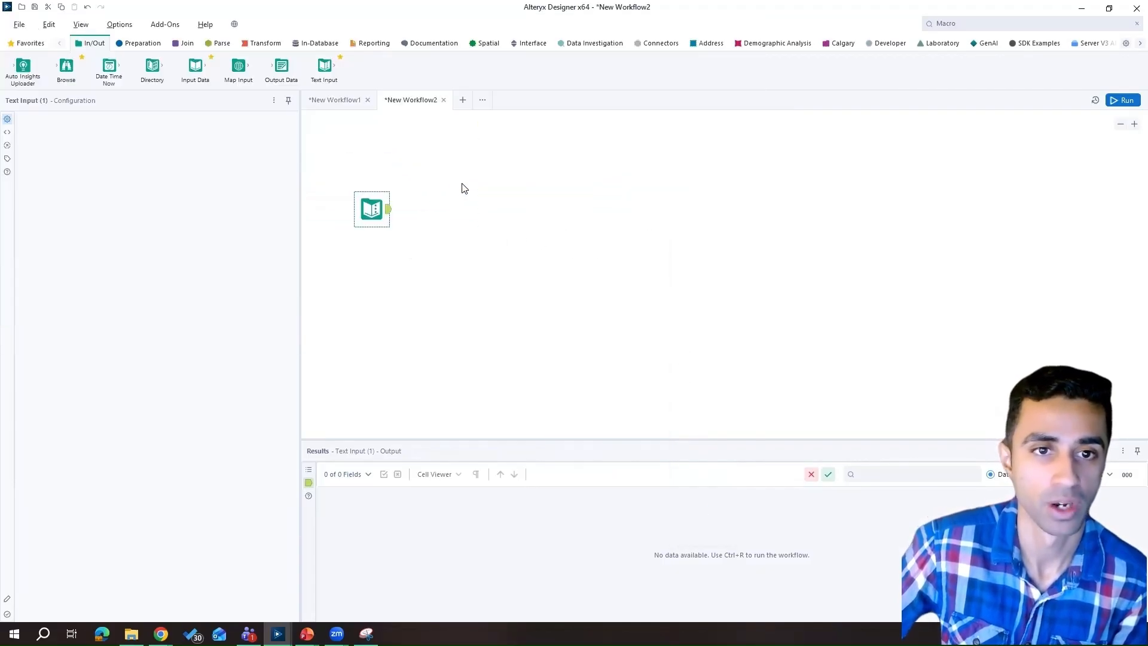
drag(469, 209, 442, 201)
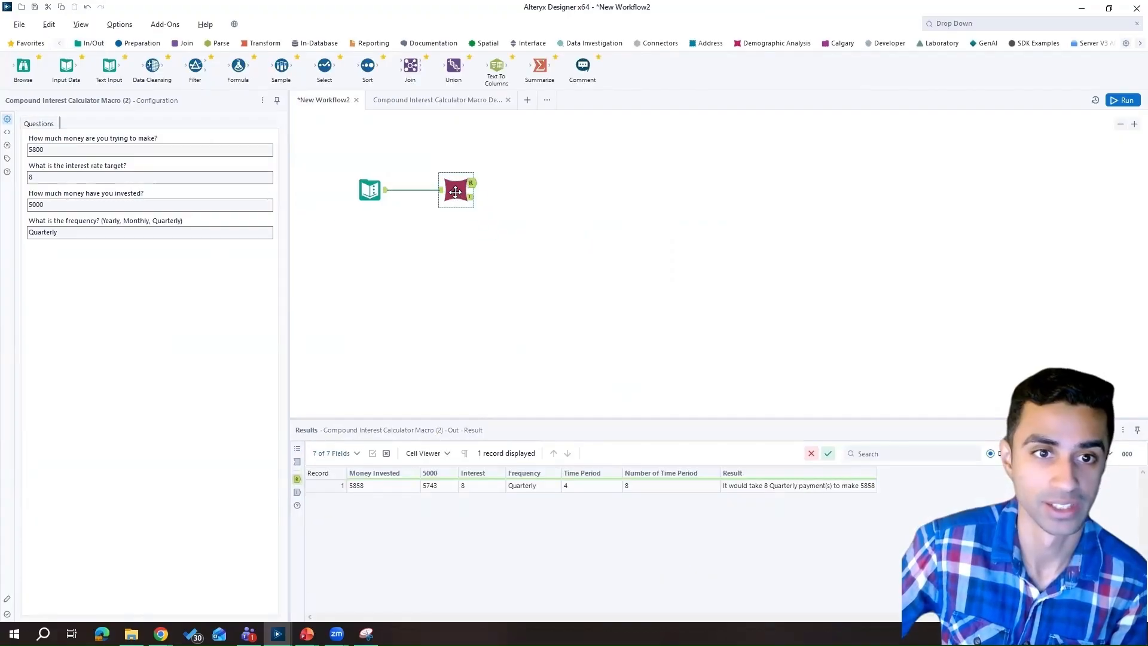
mouse_move(454, 191)
mouse_down()
mouse_move(472, 192)
mouse_move(446, 191)
mouse_up()
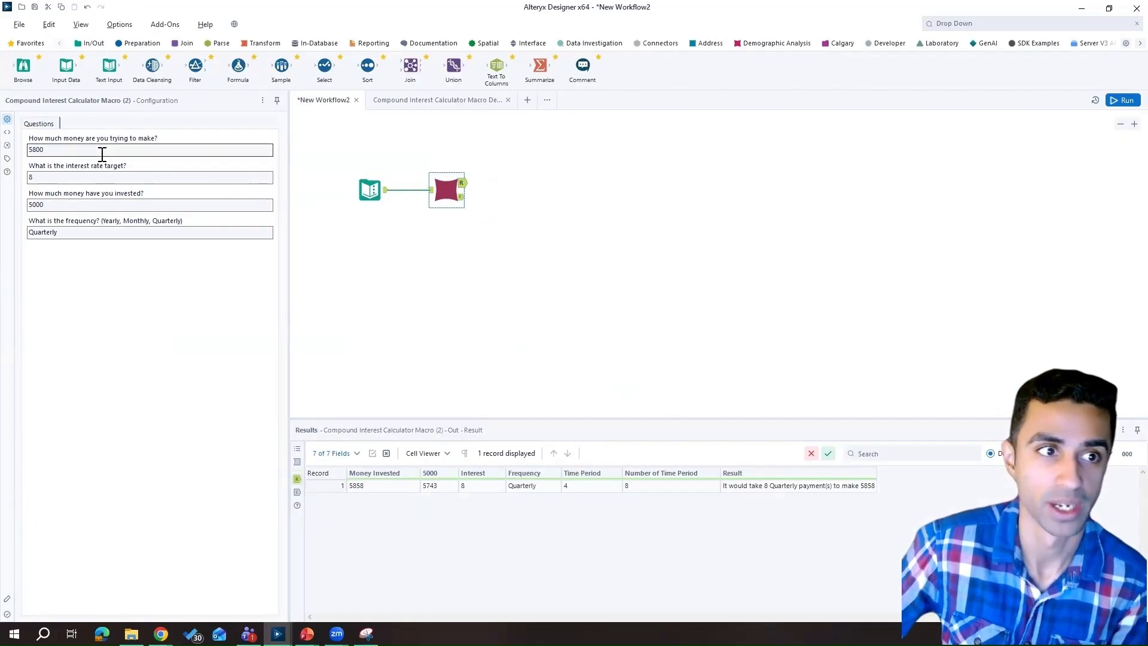
Review the macro's answers for target amount, interest rate, money invested and frequency, and run the workflow
drag(114, 150, 10, 150)
drag(82, 178, 12, 205)
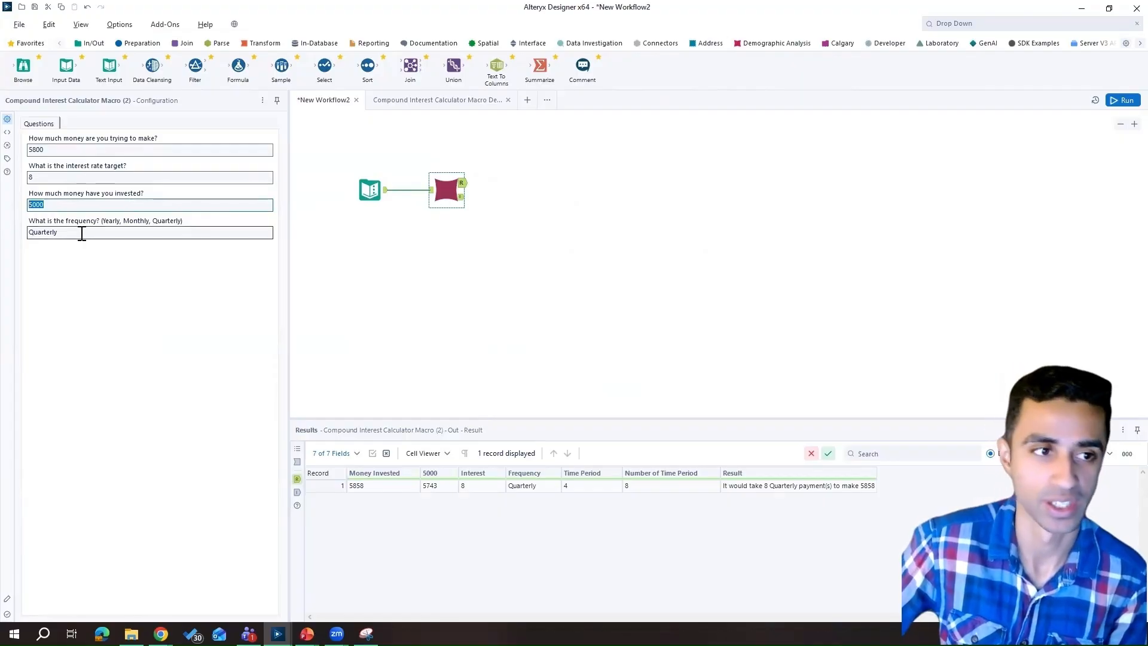
drag(79, 232, 18, 231)
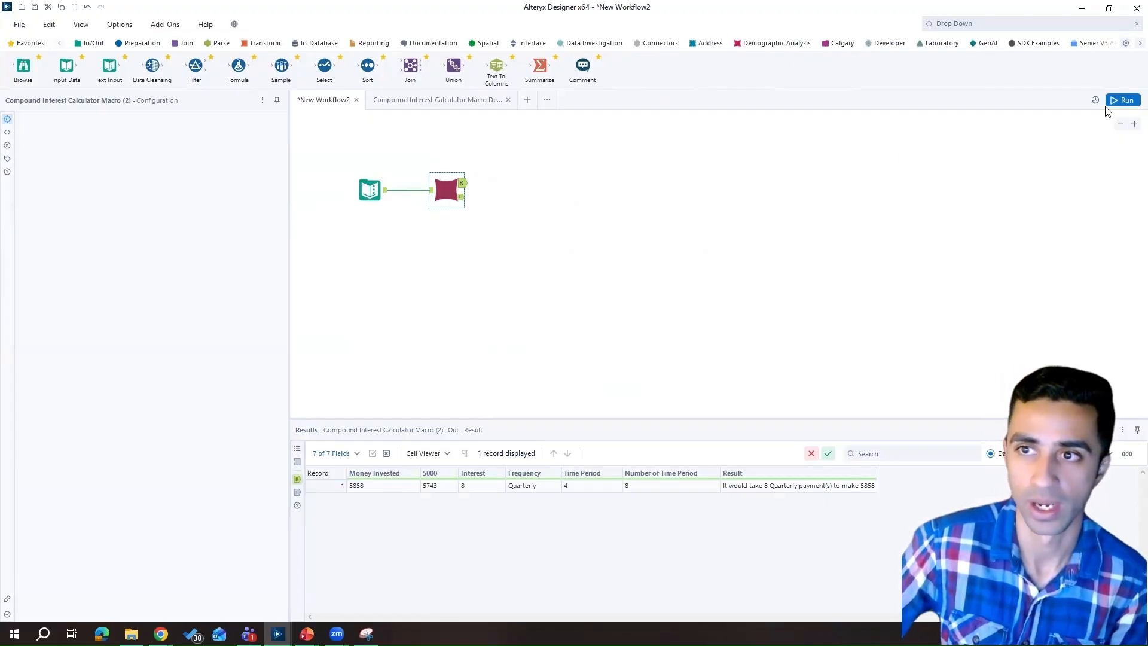
click(1119, 101)
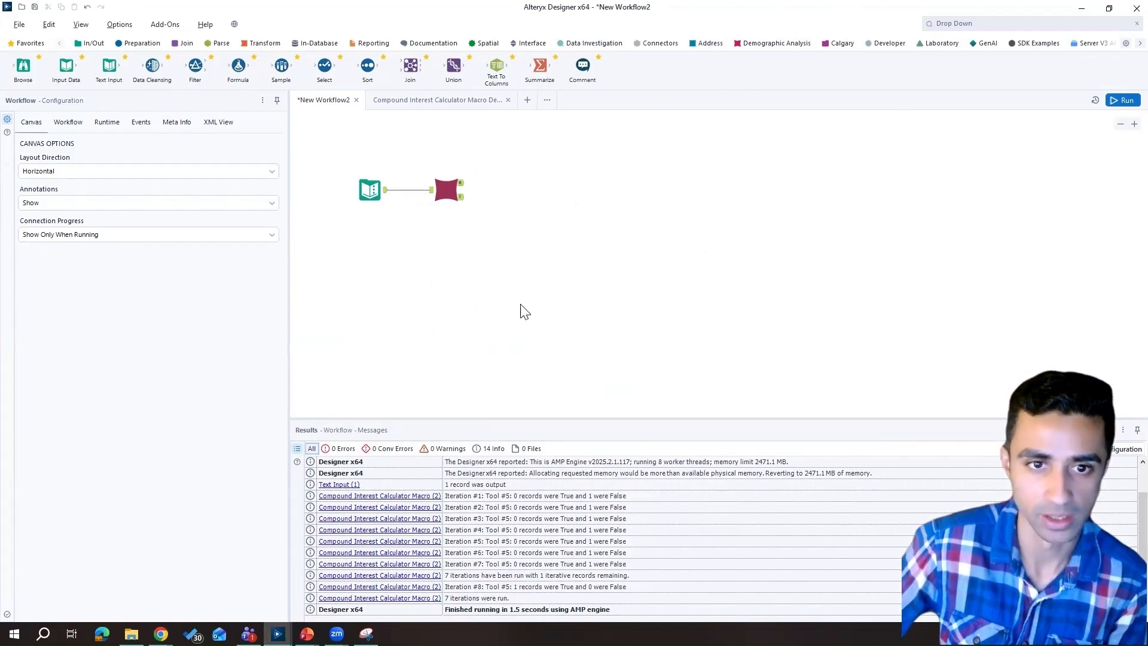
Enlarge the Results pane, show the macro's R output and widen the Result column to read the full sentence
click(679, 231)
click(112, 129)
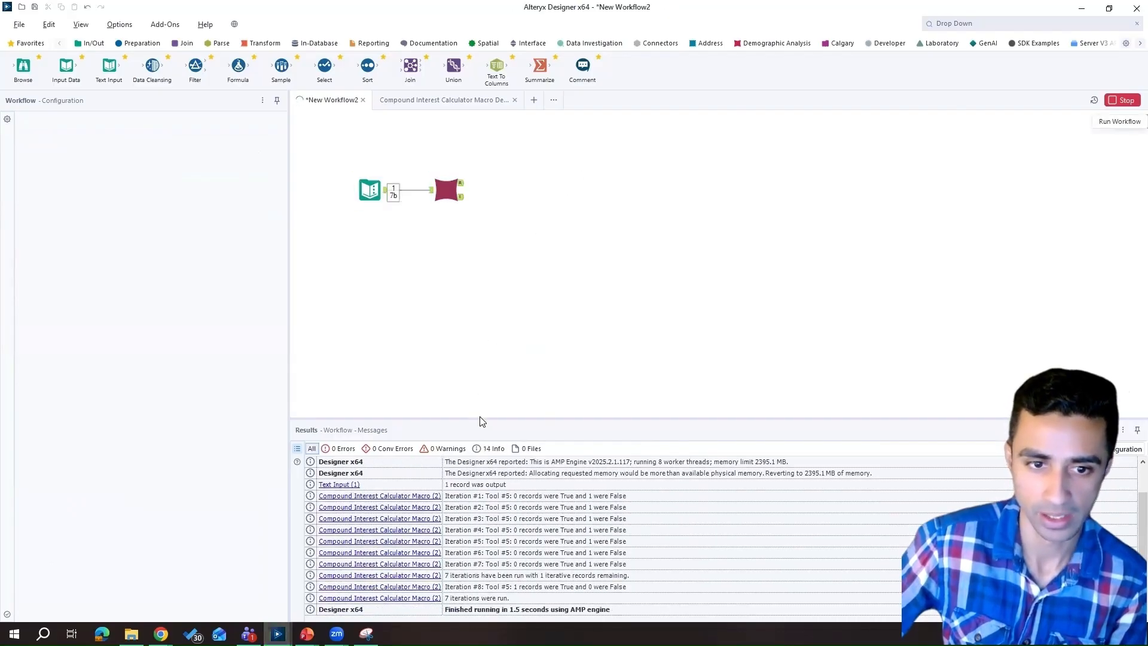
drag(480, 418, 491, 327)
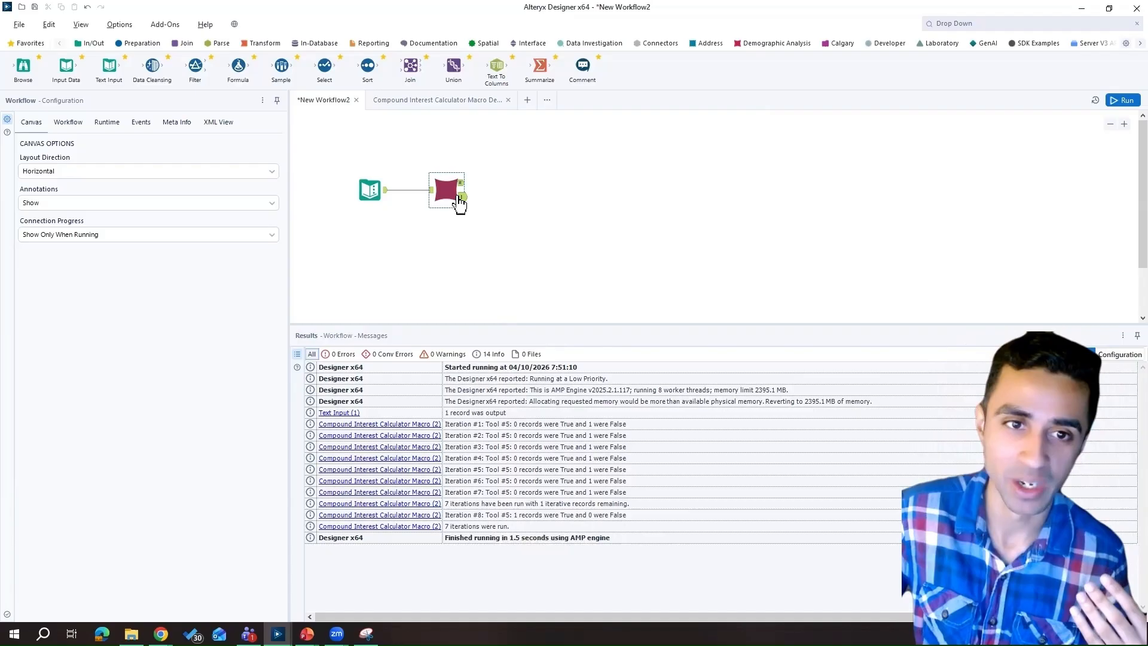
click(460, 190)
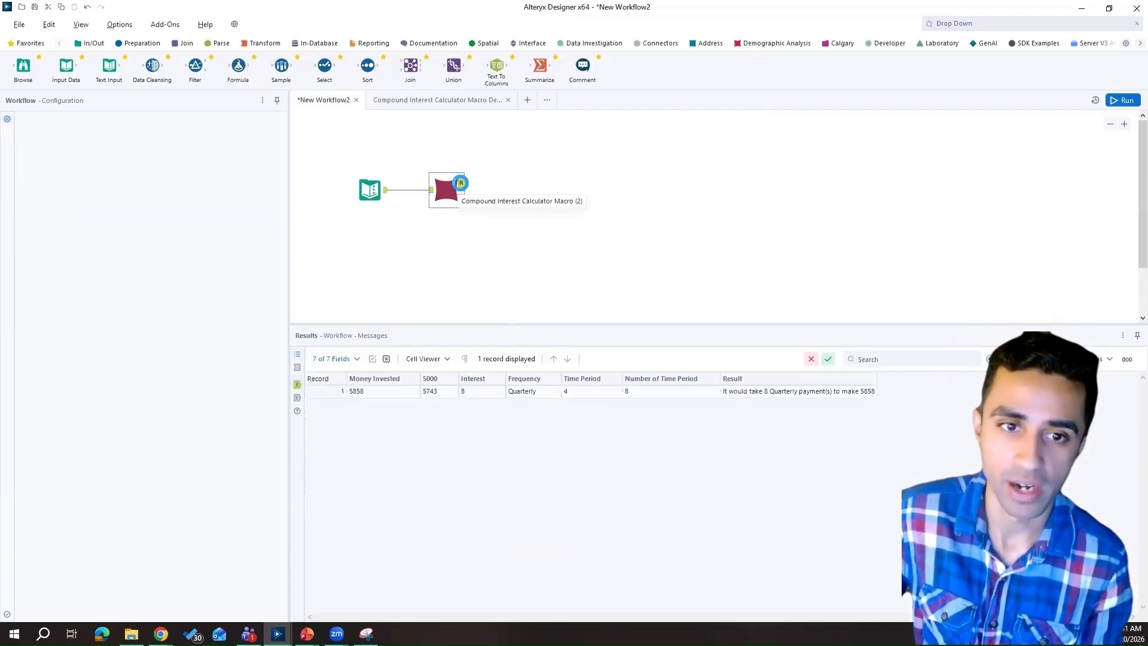
drag(861, 378, 961, 382)
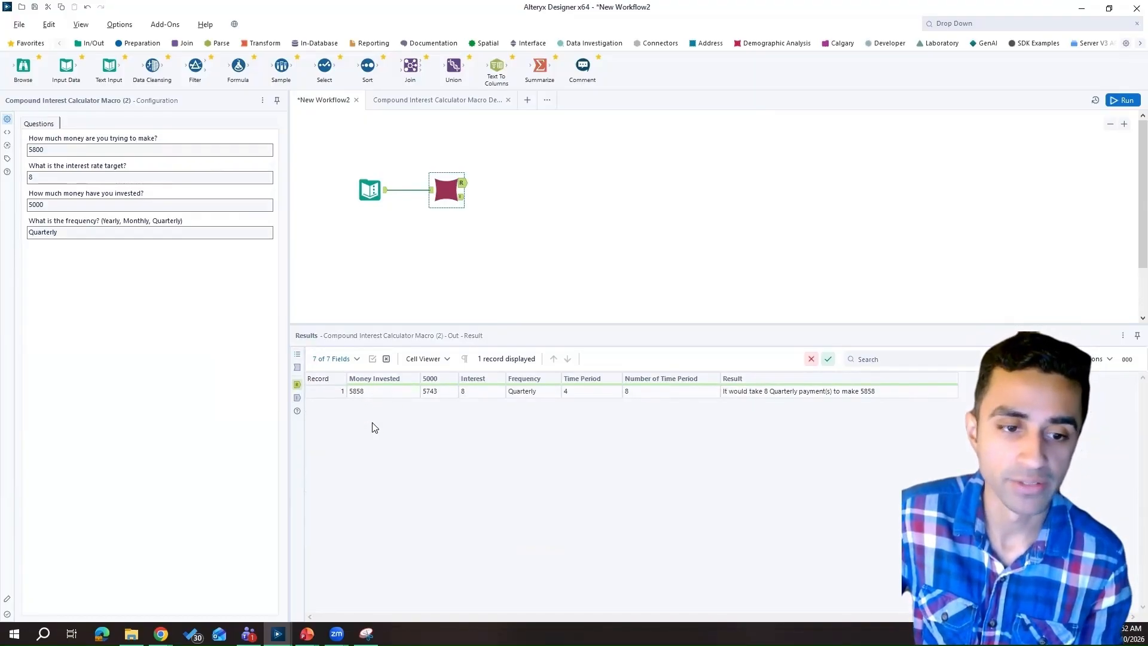
In Snipping Tool, mark the eighth quarter's row and the handwritten 5800 target, and return to Alteryx Designer
click(366, 633)
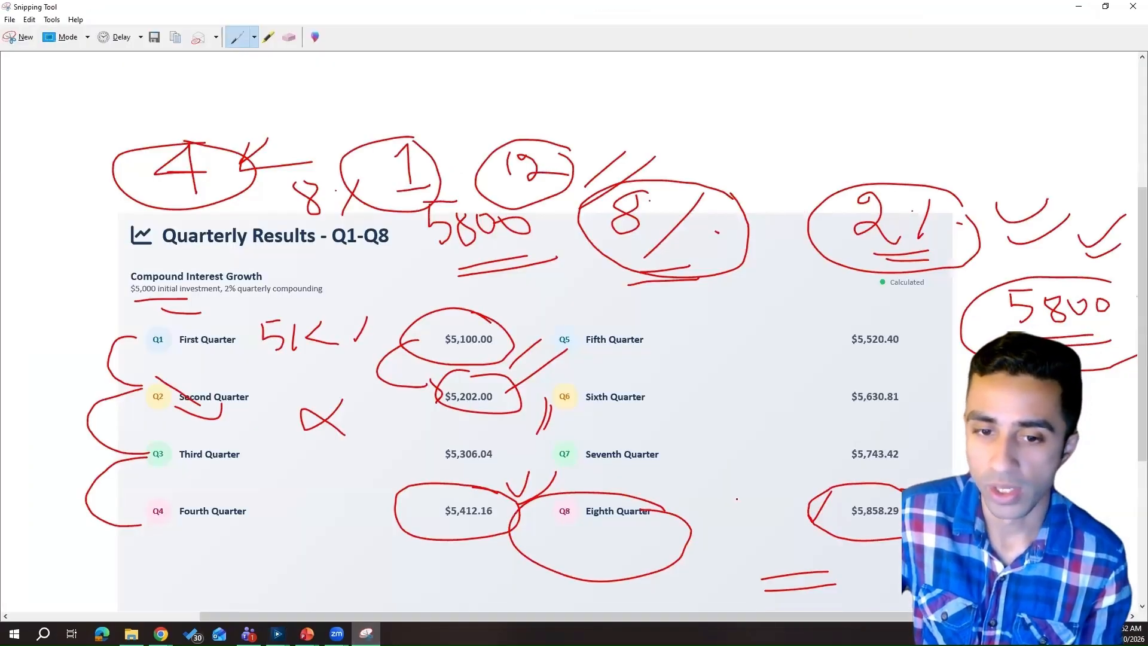
drag(741, 453, 781, 494)
drag(761, 496, 782, 467)
drag(1073, 224, 1110, 286)
click(1078, 6)
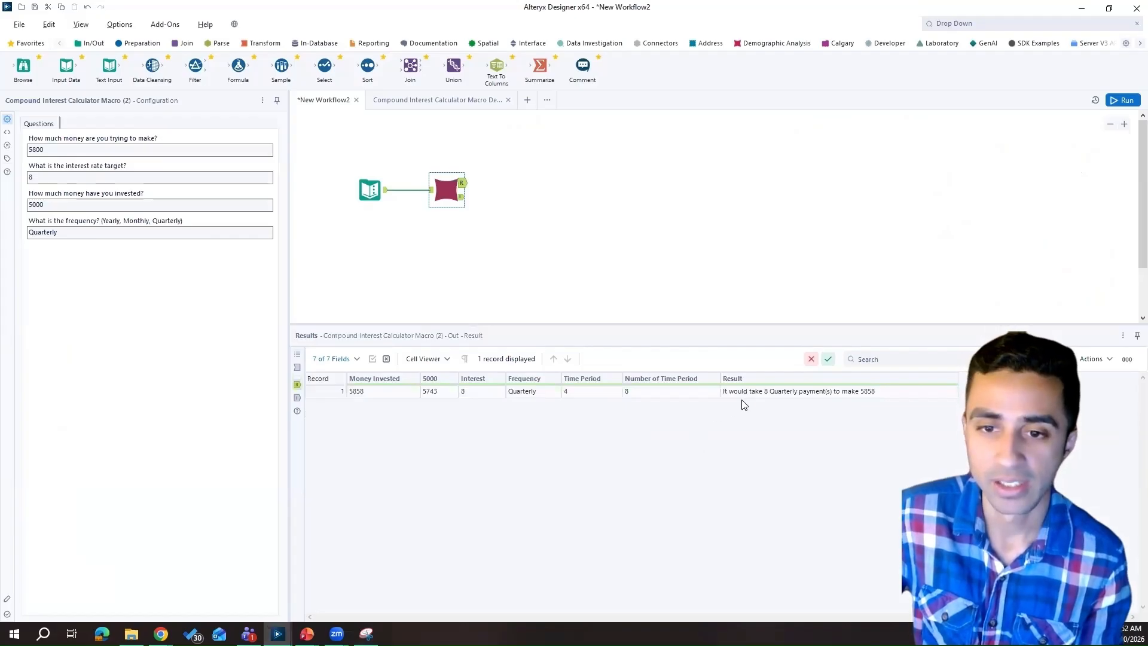